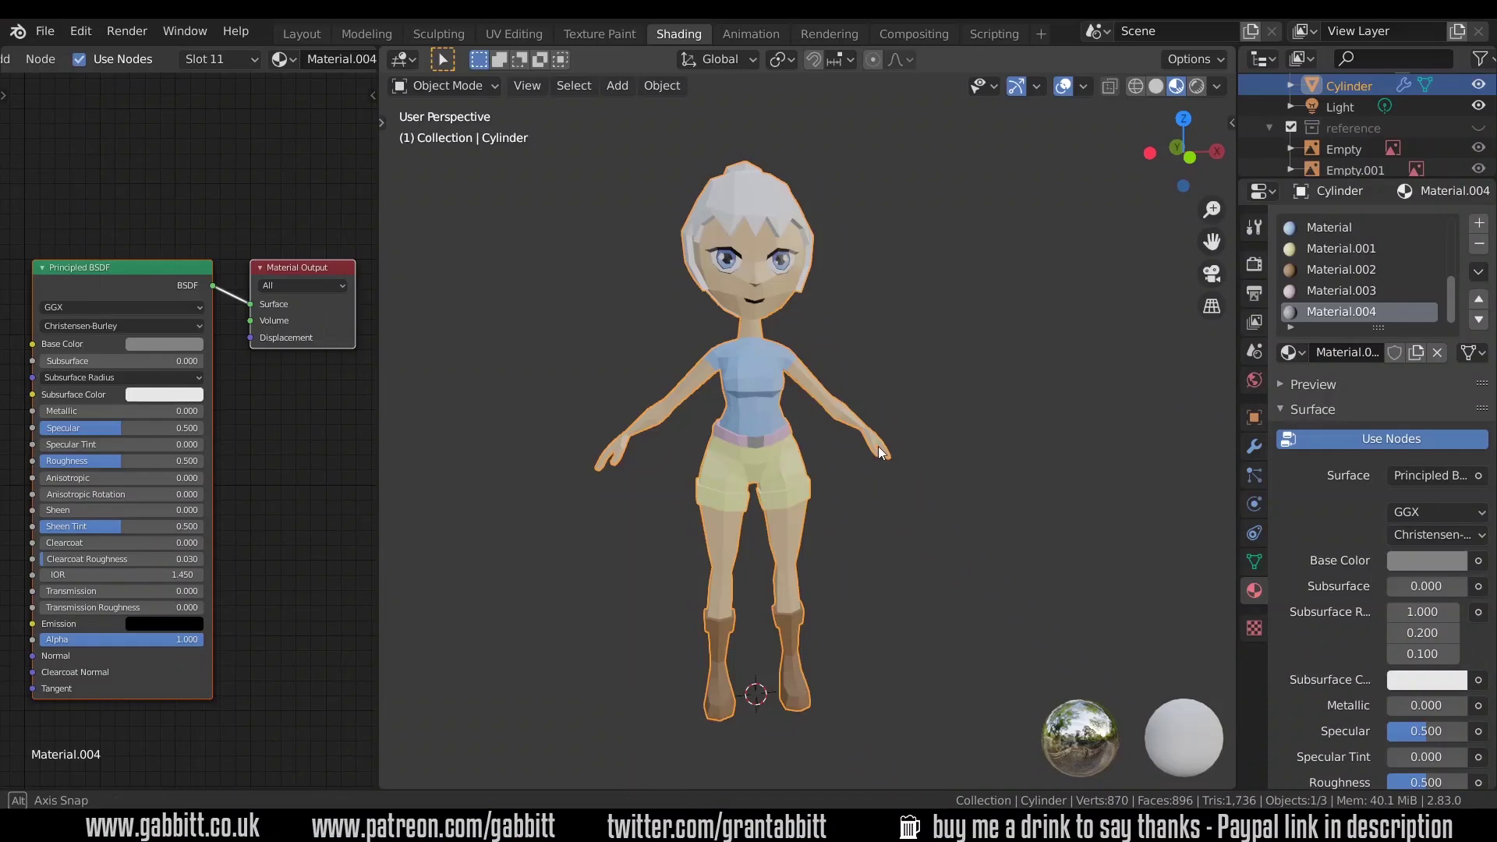
Enter mesh editing on the character body and circle-select the front faces of the top and the upper and lower arm
middle_click_drag(797, 444, 840, 449)
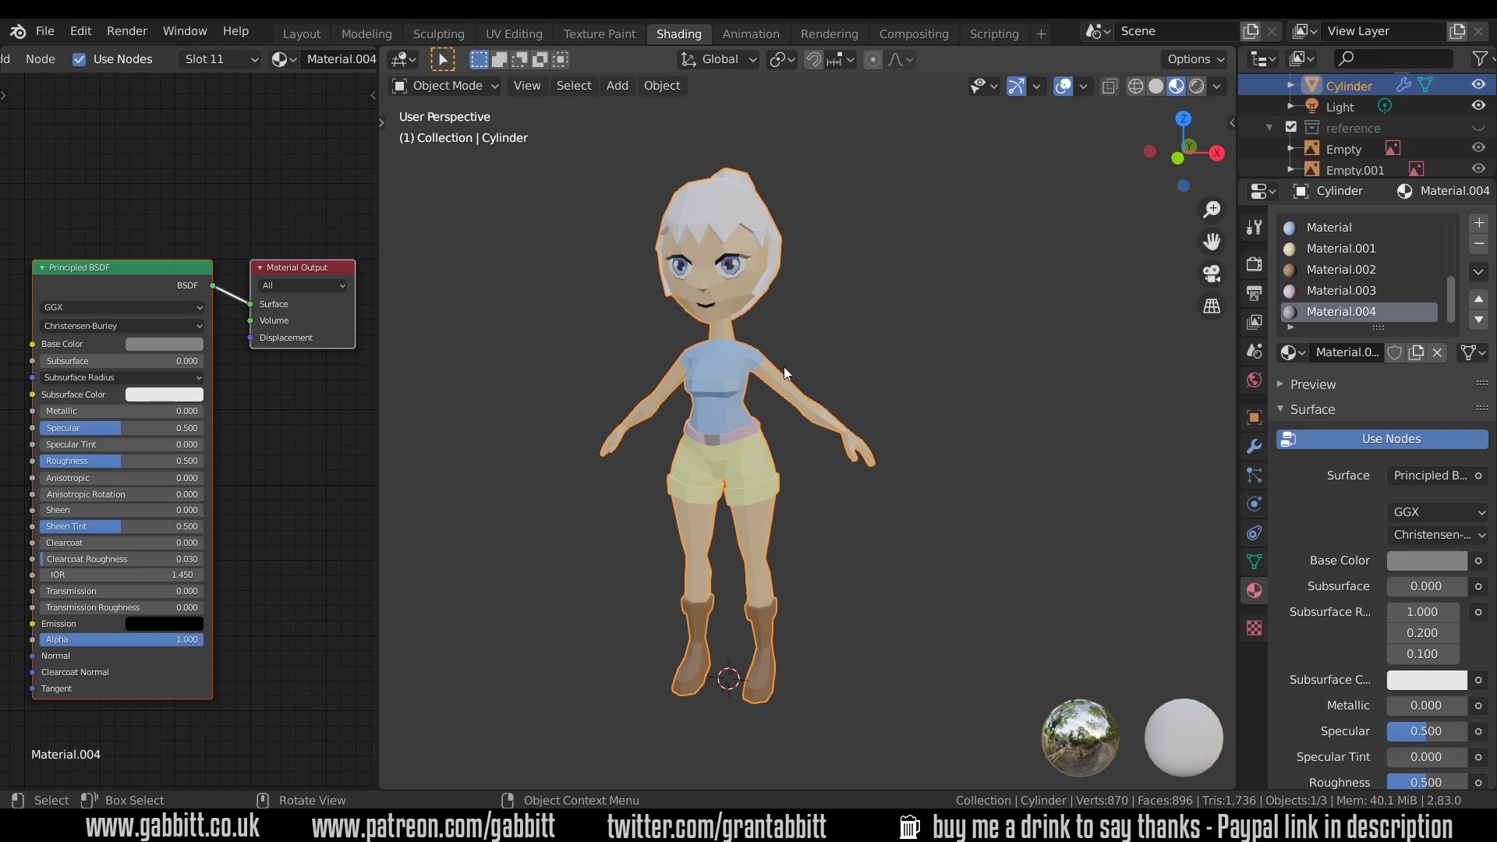
key("Tab")
middle_click_drag(779, 373, 888, 428)
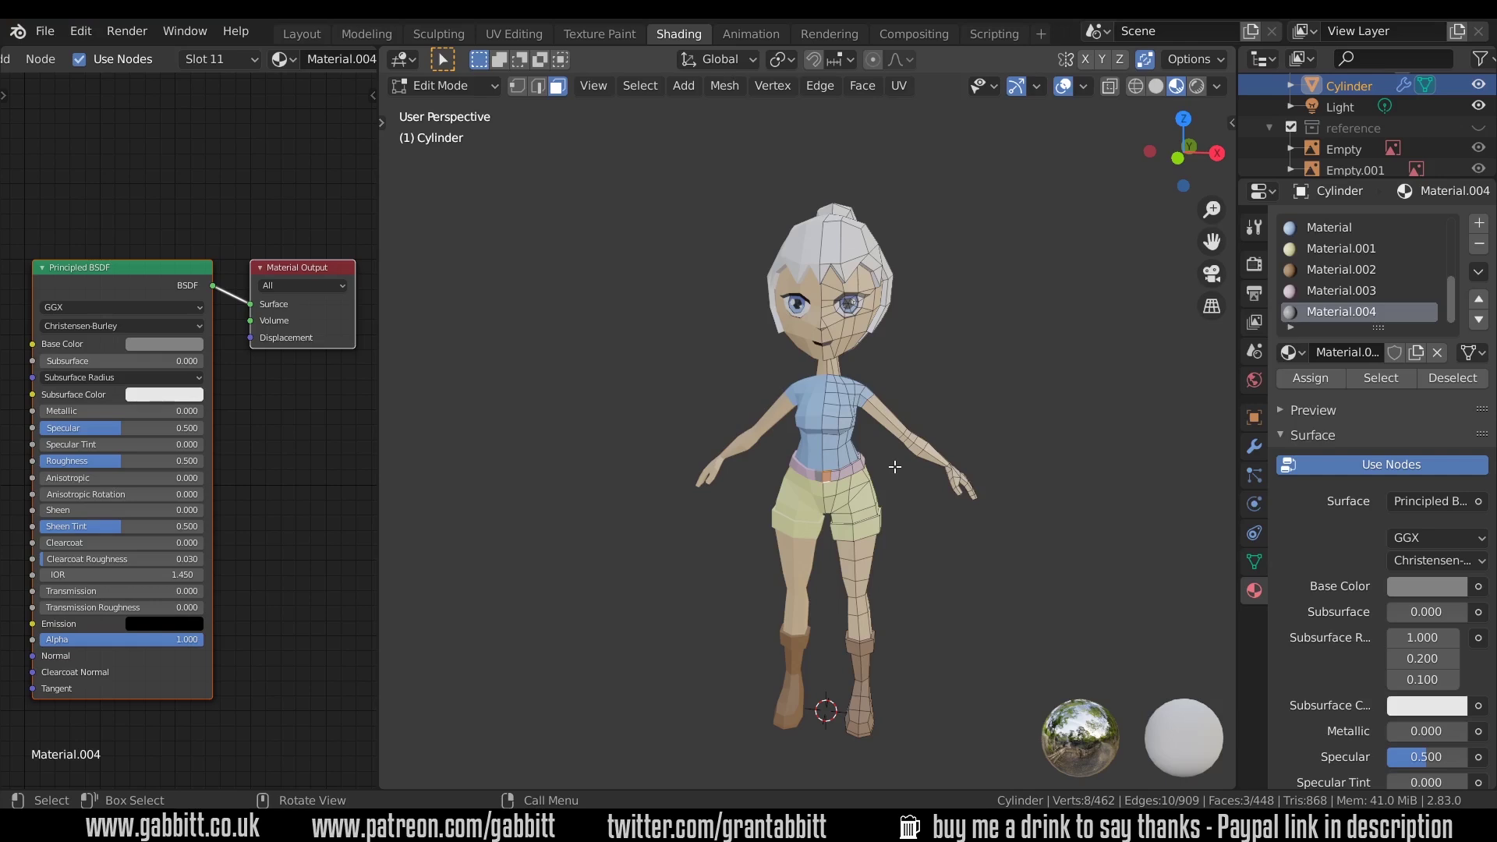
scroll(895, 466, "up", 2)
scroll(825, 494, "up", 3)
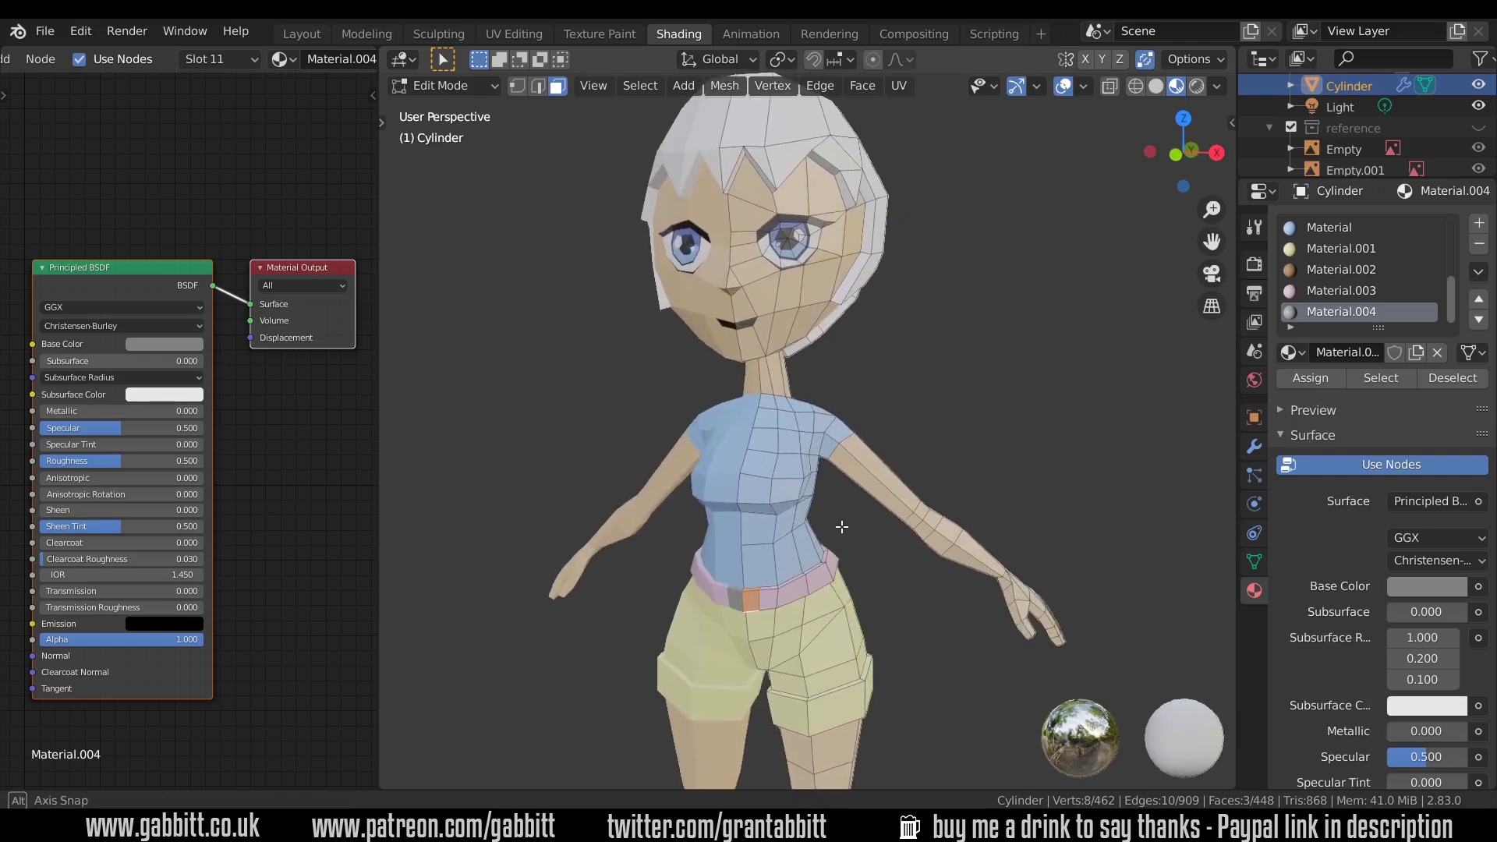
key("c")
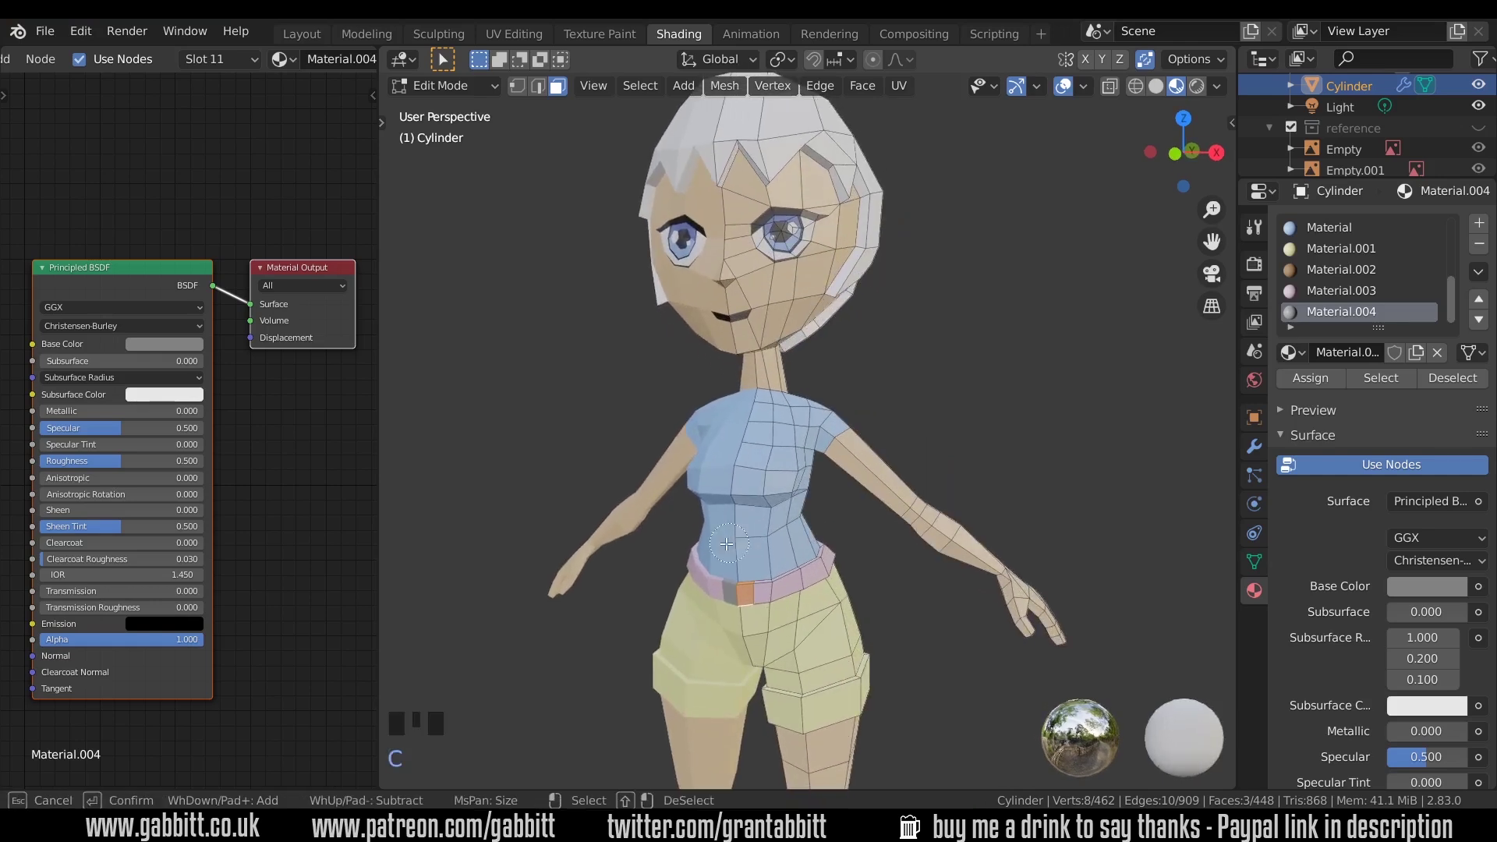
mouse_move(827, 499)
left_mouse_down()
mouse_move(835, 515)
mouse_move(745, 496)
mouse_move(804, 422)
mouse_move(862, 484)
mouse_move(962, 547)
left_mouse_up()
right_click(962, 547)
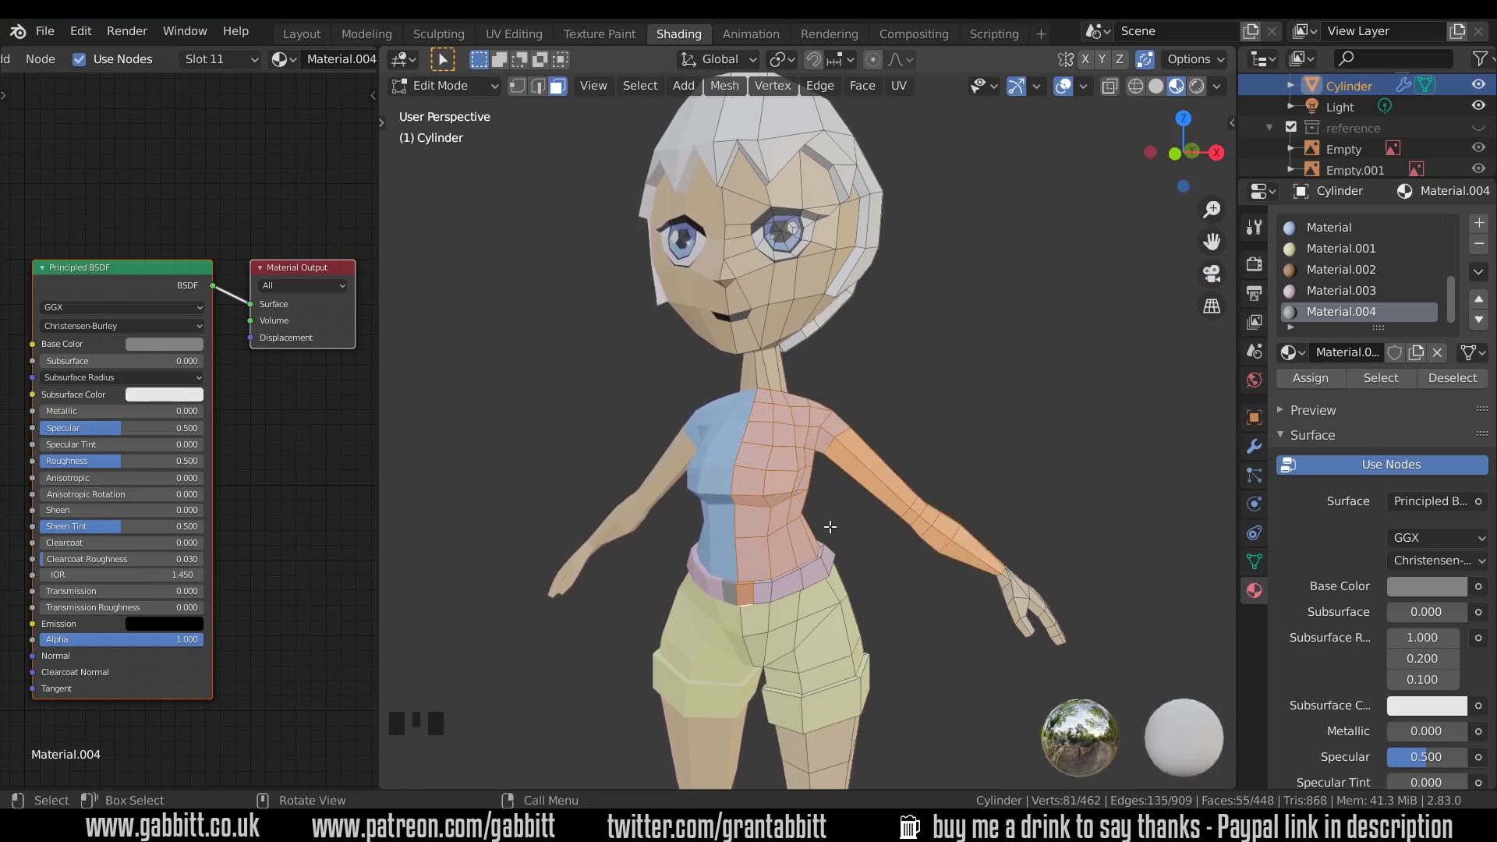
Add the remaining side, back and shoulder faces of the top and arm to the selection
middle_click_drag(831, 526, 813, 497)
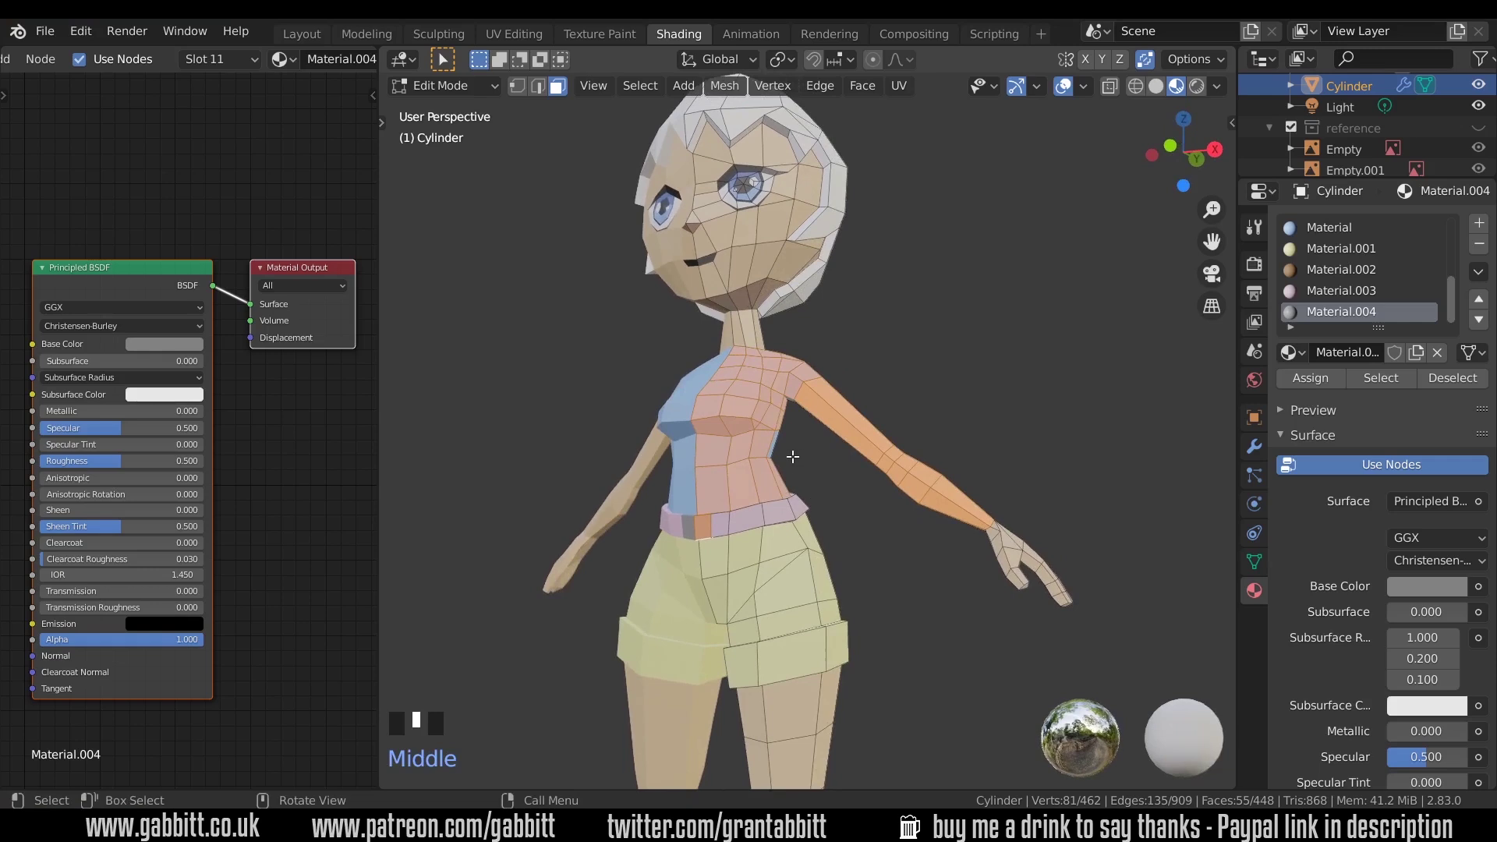
key("c")
mouse_move(789, 444)
left_mouse_down()
mouse_move(803, 435)
mouse_move(914, 504)
left_mouse_up()
middle_click_drag(915, 504, 601, 471)
mouse_move(785, 475)
left_mouse_down()
mouse_move(760, 466)
mouse_move(791, 466)
mouse_move(771, 511)
mouse_move(662, 526)
mouse_move(672, 537)
left_mouse_up()
mouse_move(672, 537)
middle_mouse_down()
mouse_move(724, 493)
mouse_move(820, 465)
mouse_move(933, 601)
mouse_move(914, 630)
middle_mouse_up()
key("c")
left_click(697, 448)
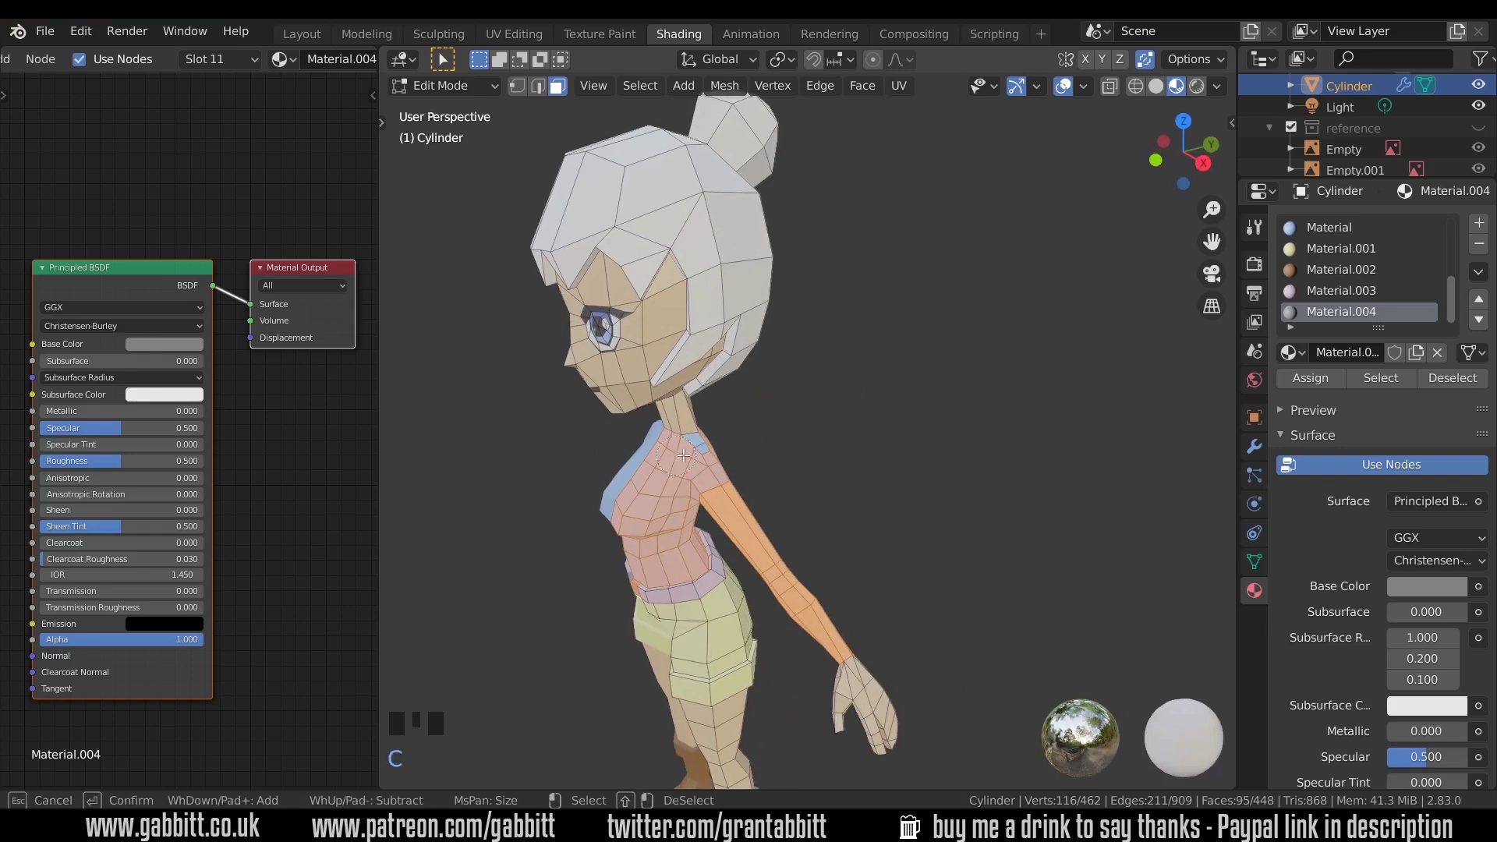
right_click(772, 463)
middle_click_drag(868, 495, 707, 589)
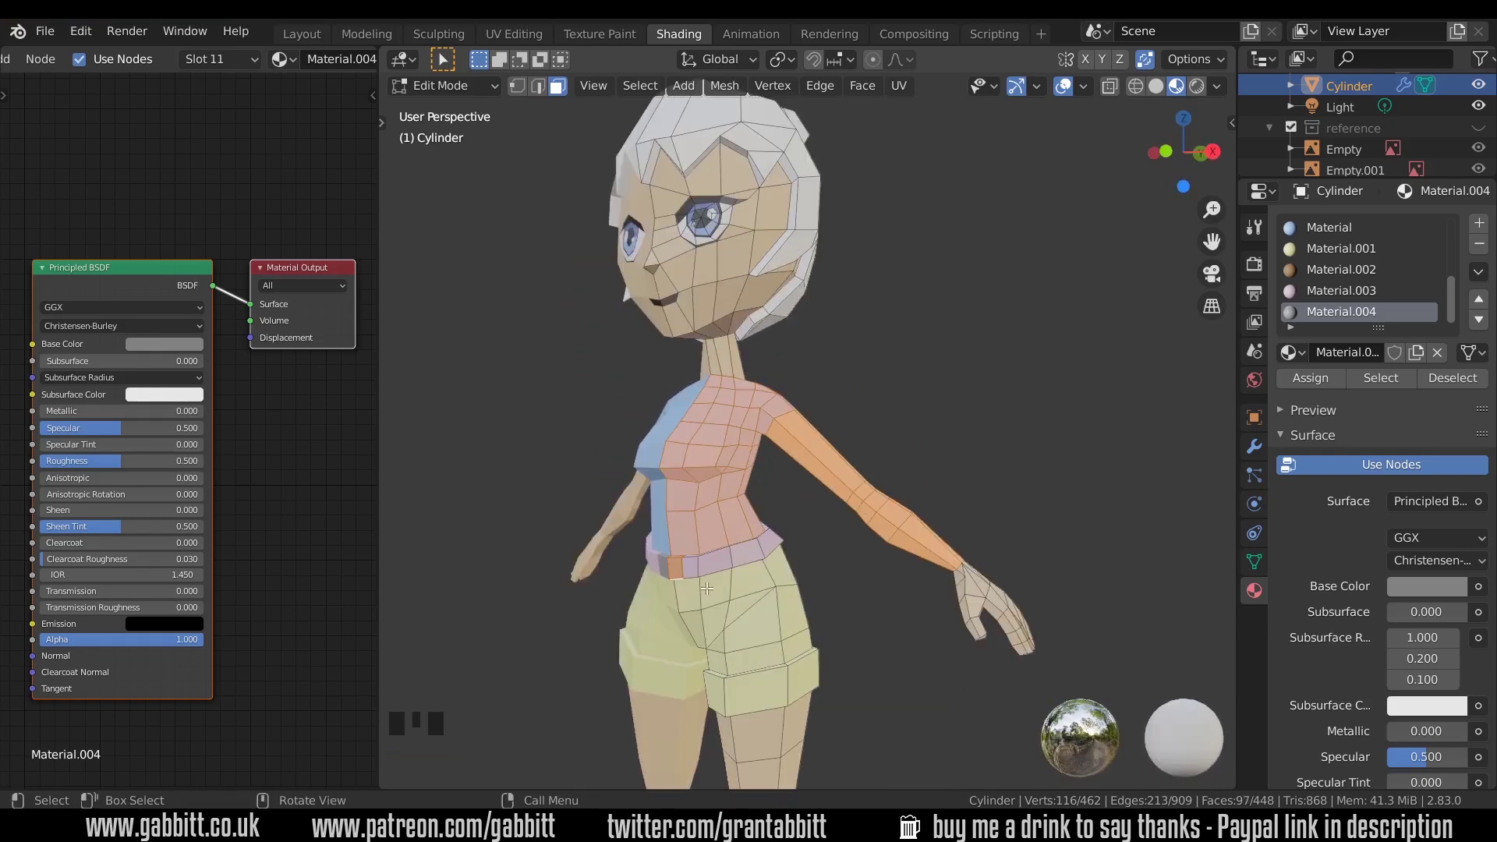
Remove the belt, buckle and shorts faces from the selection, keeping only the faces of the top and arm
key("c")
left_click(676, 576)
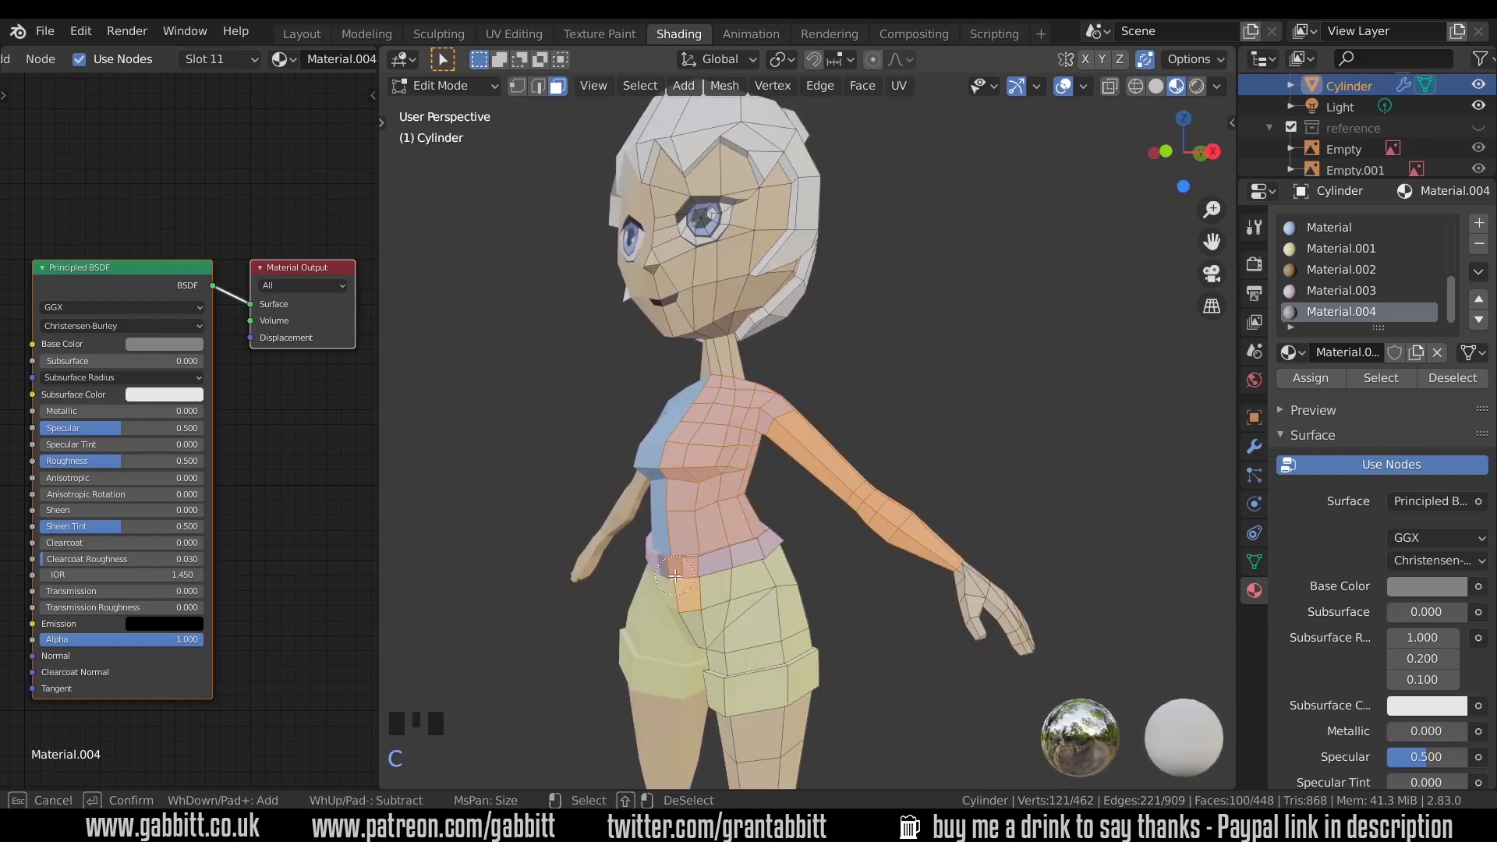
left_click(677, 582, "shift")
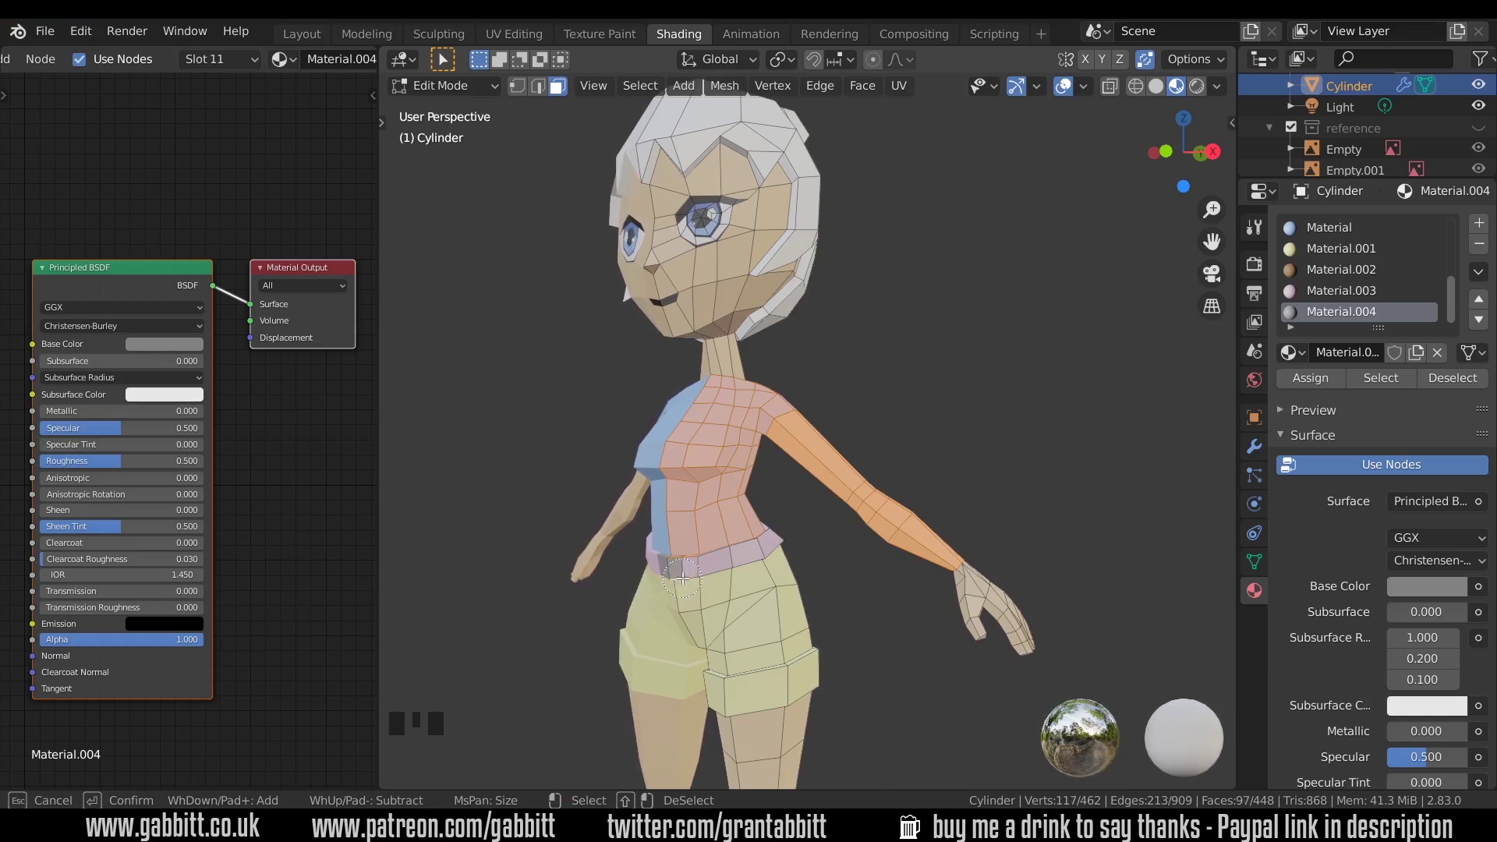
middle_click_drag(680, 586, 730, 563)
key("c")
left_click(694, 548, "shift")
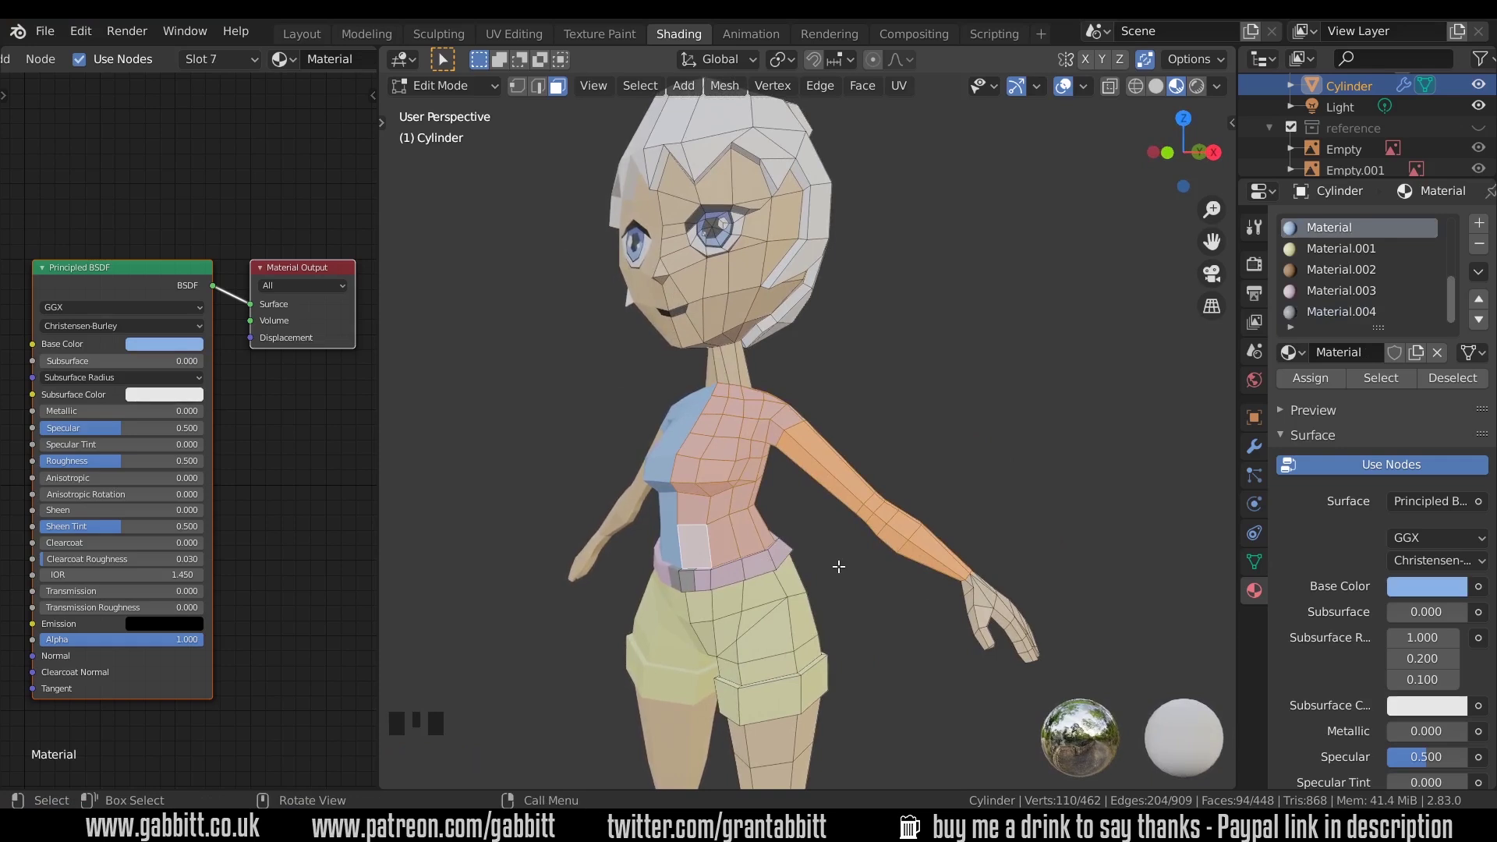
Turn off Auto Merge and duplicate the selected top and arm faces in place
left_click(1143, 59)
key("shift+d")
right_click(930, 354)
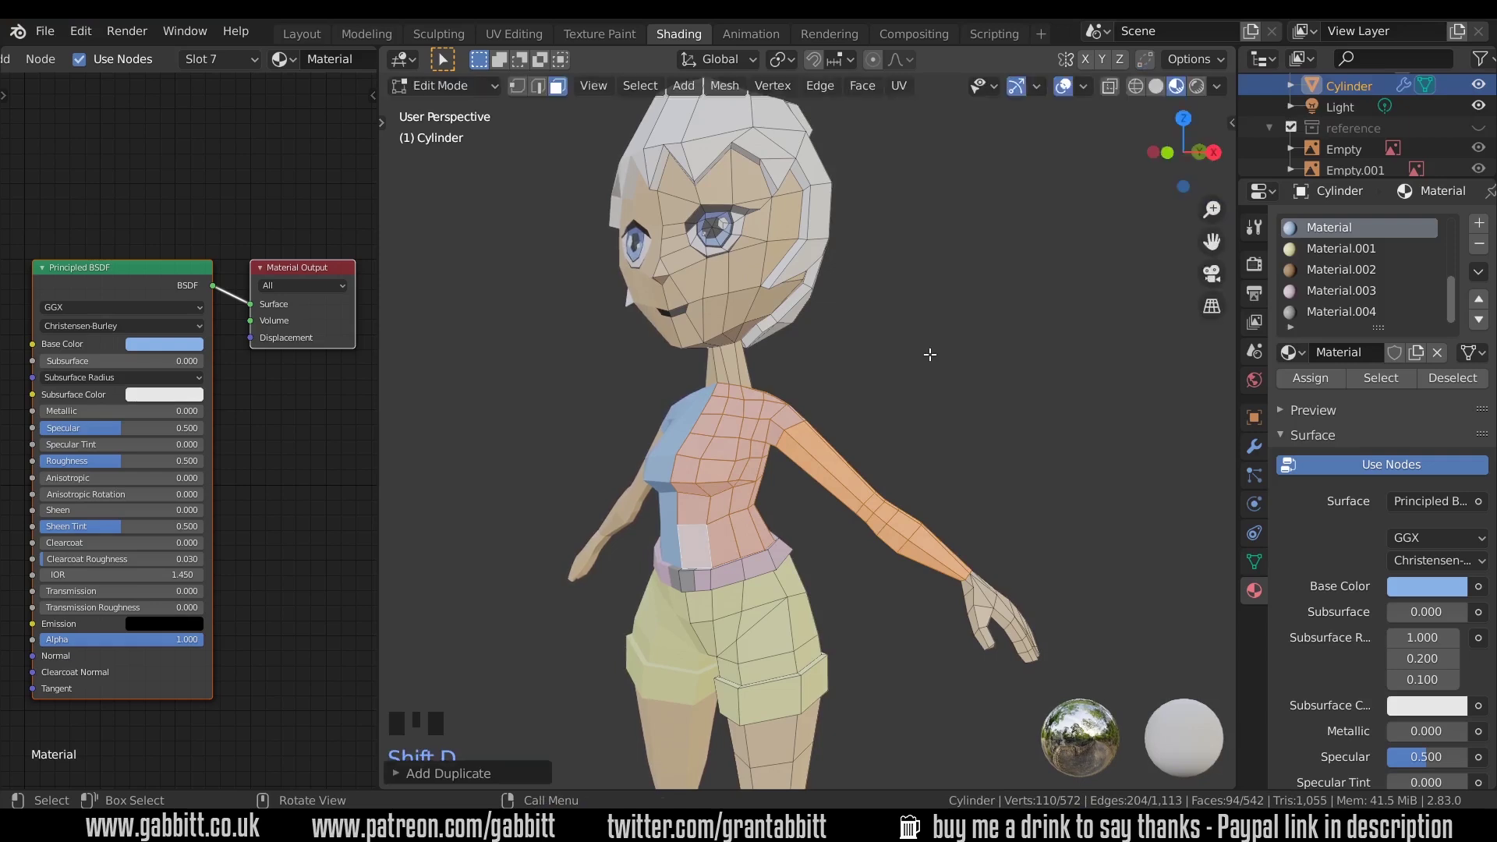
Shrink/Fatten the duplicated faces outward by about 0.16 and separate the selection into its own object
key("alt+s")
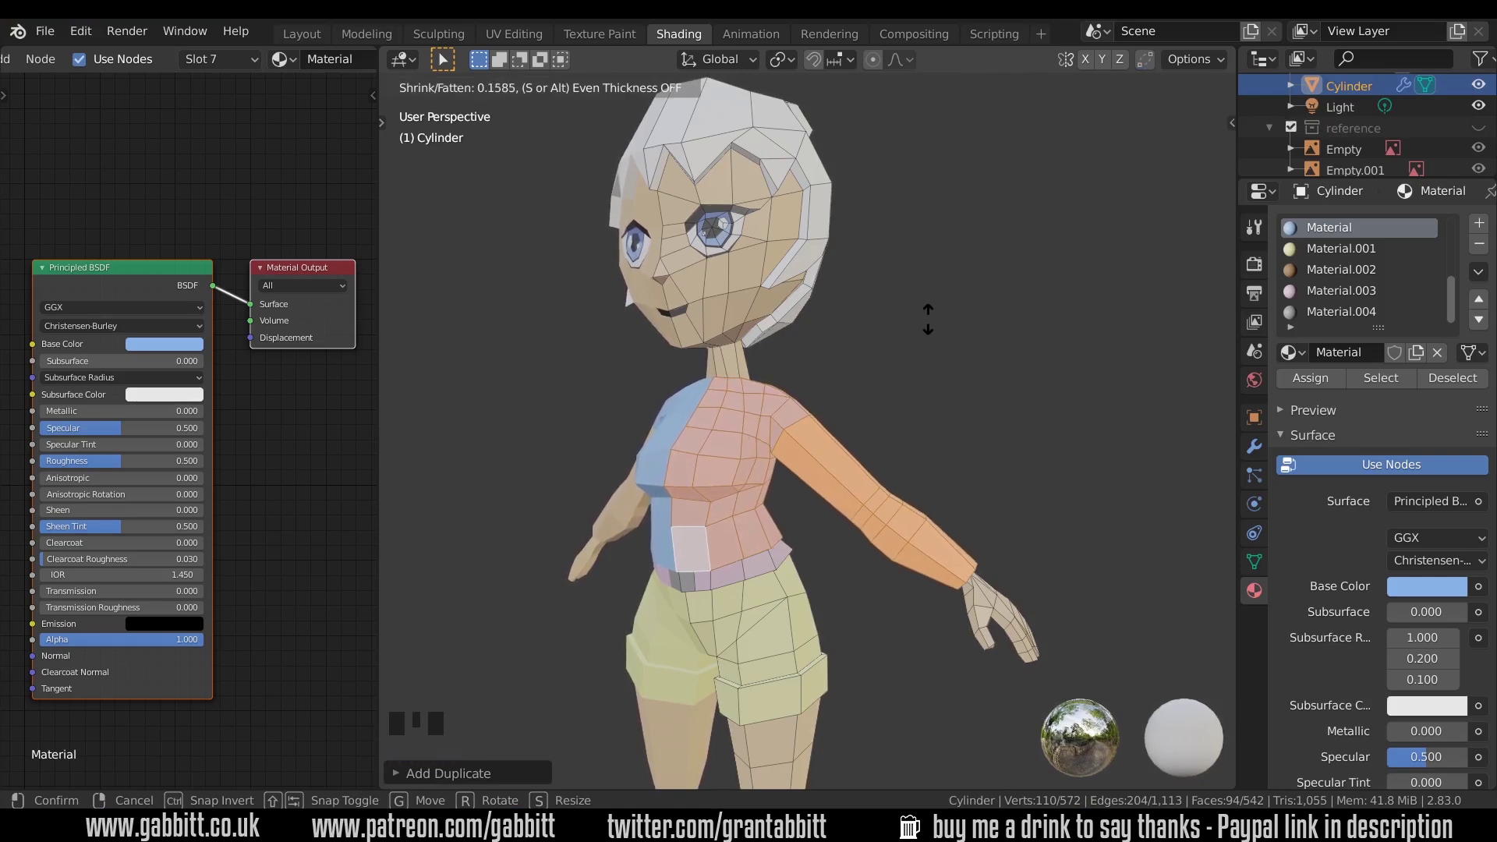
left_click(928, 318)
mouse_move(886, 444)
middle_mouse_down()
mouse_move(920, 445)
mouse_move(903, 439)
middle_mouse_up()
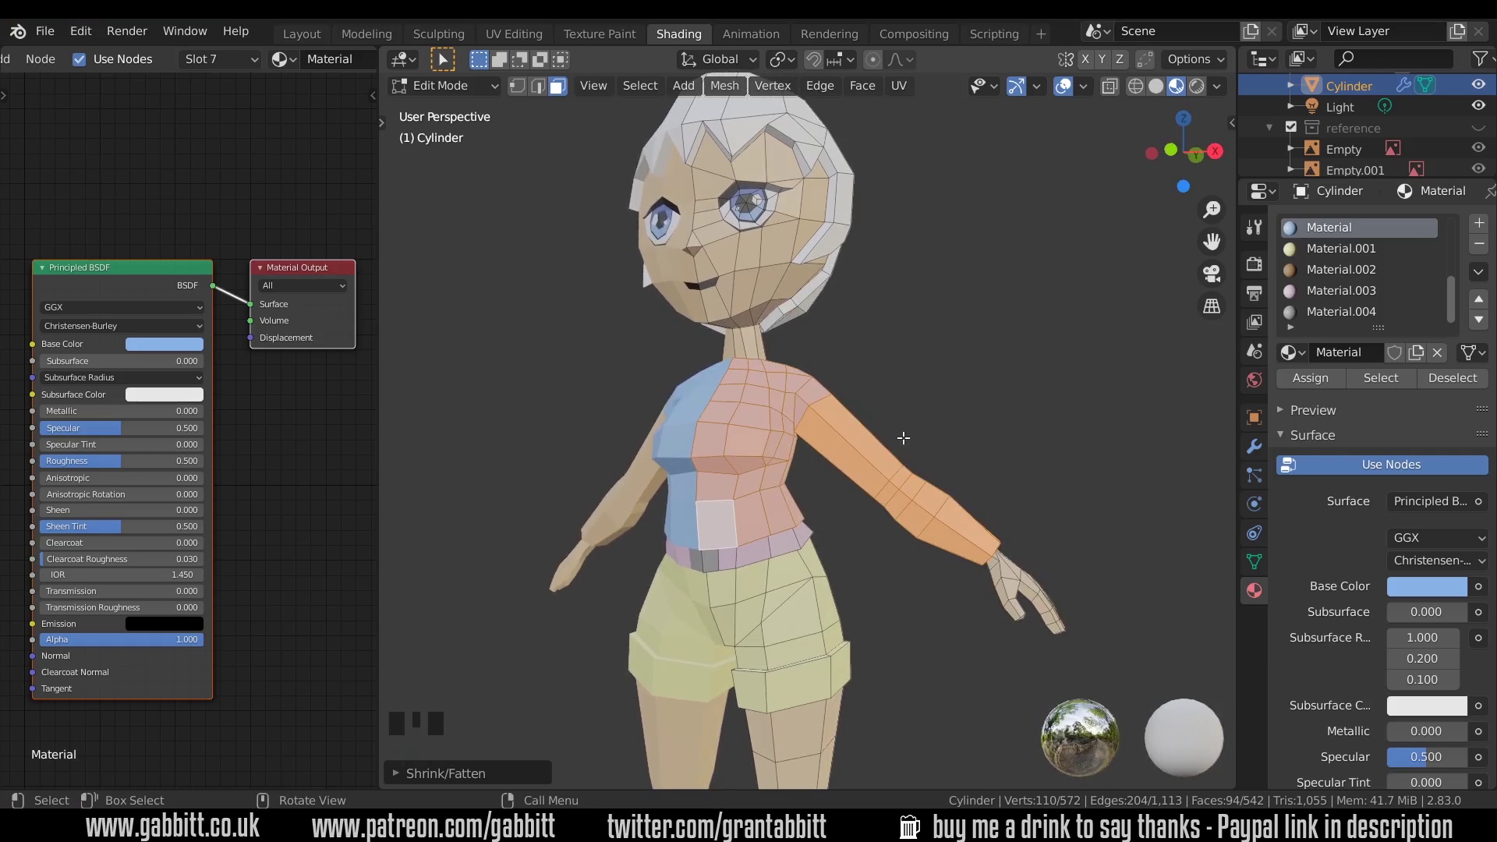
key("p")
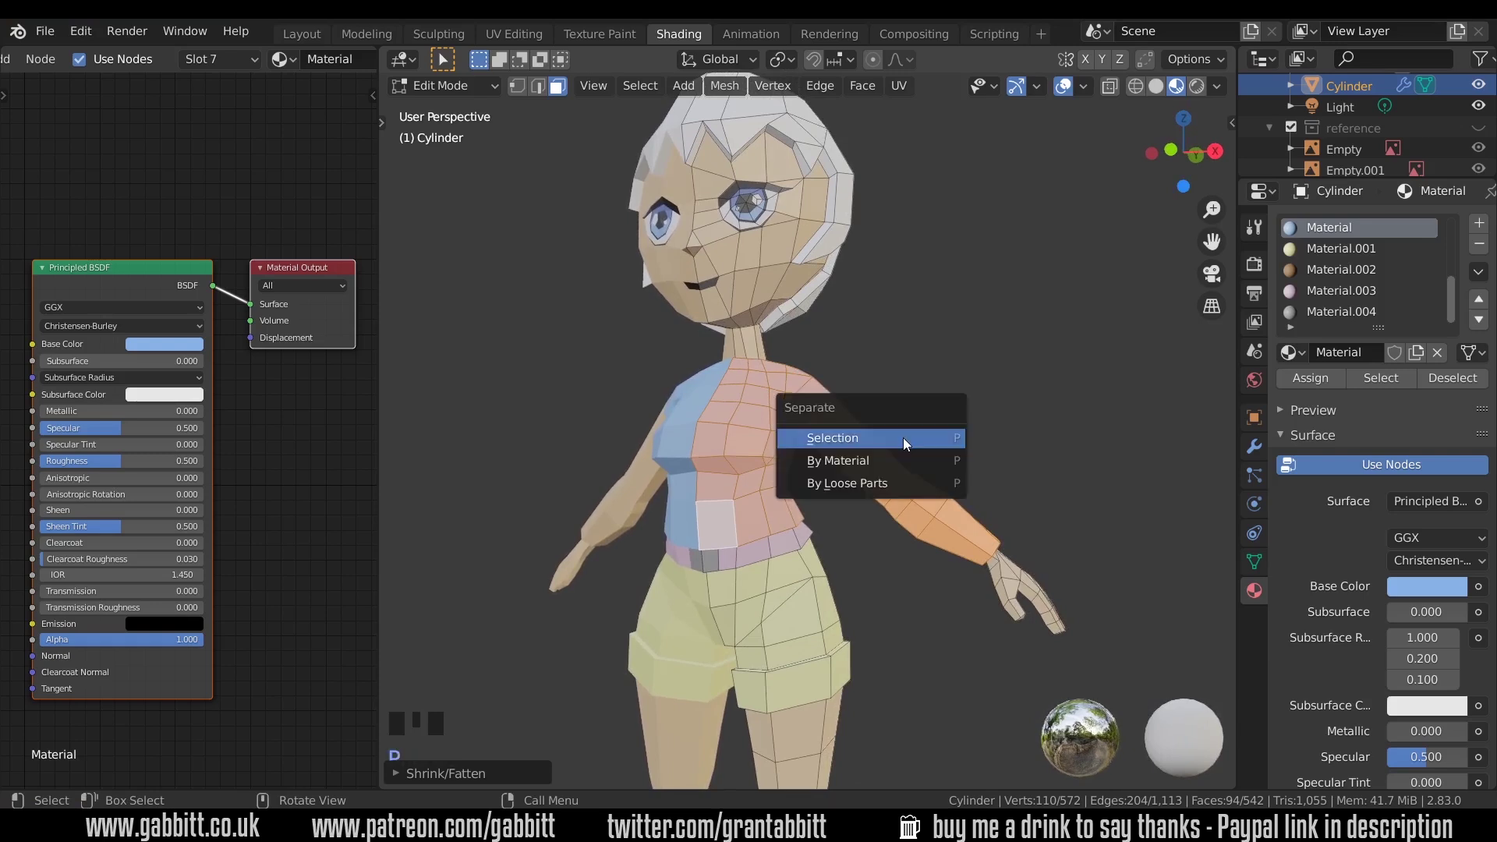
left_click(859, 439)
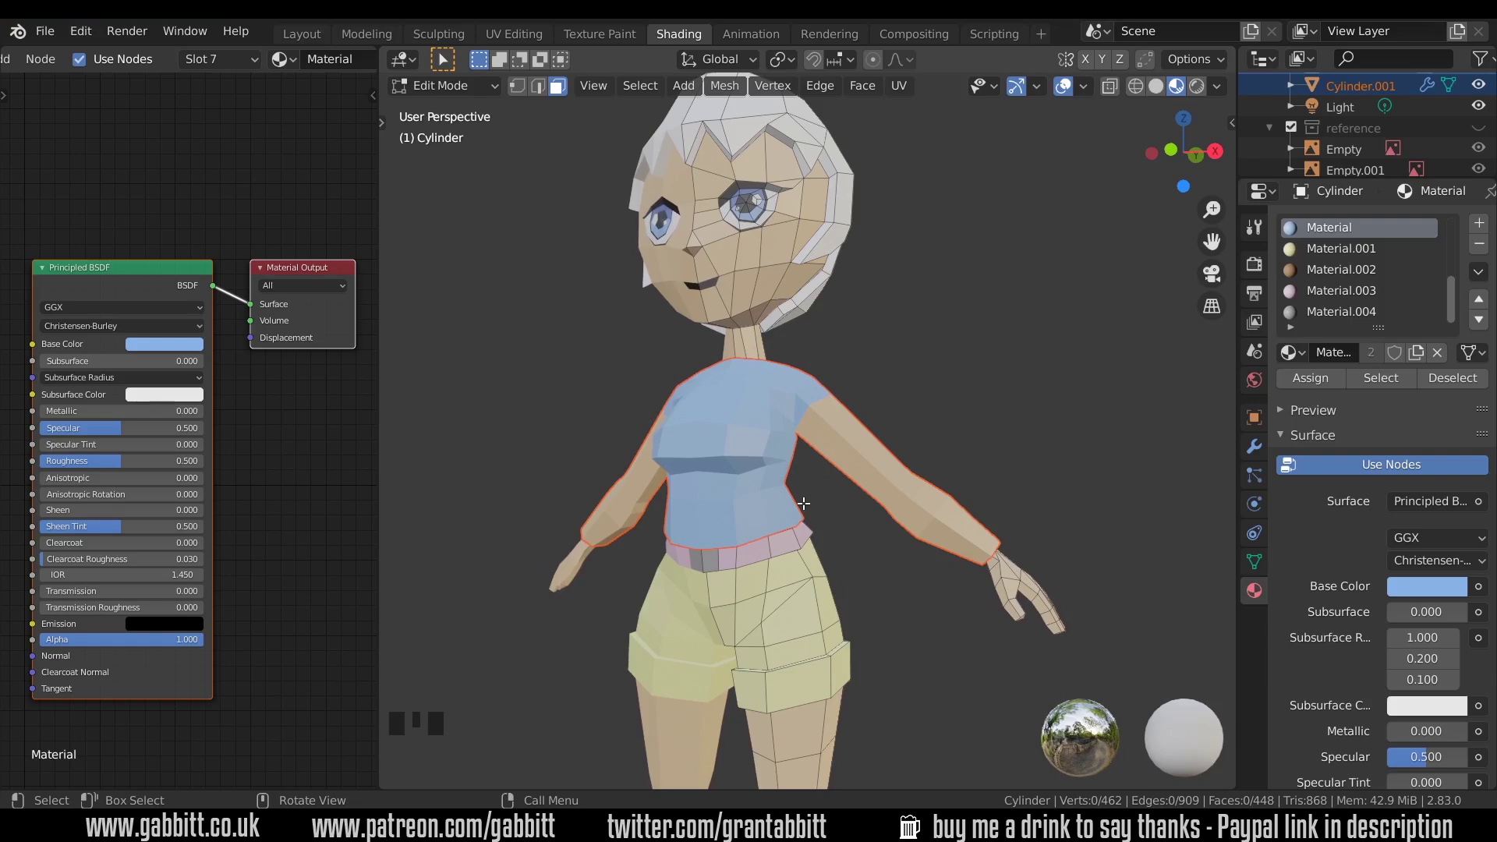
Switch to the reference image board and examine how the sweaters in the photos fit and hang
key("alt+Tab")
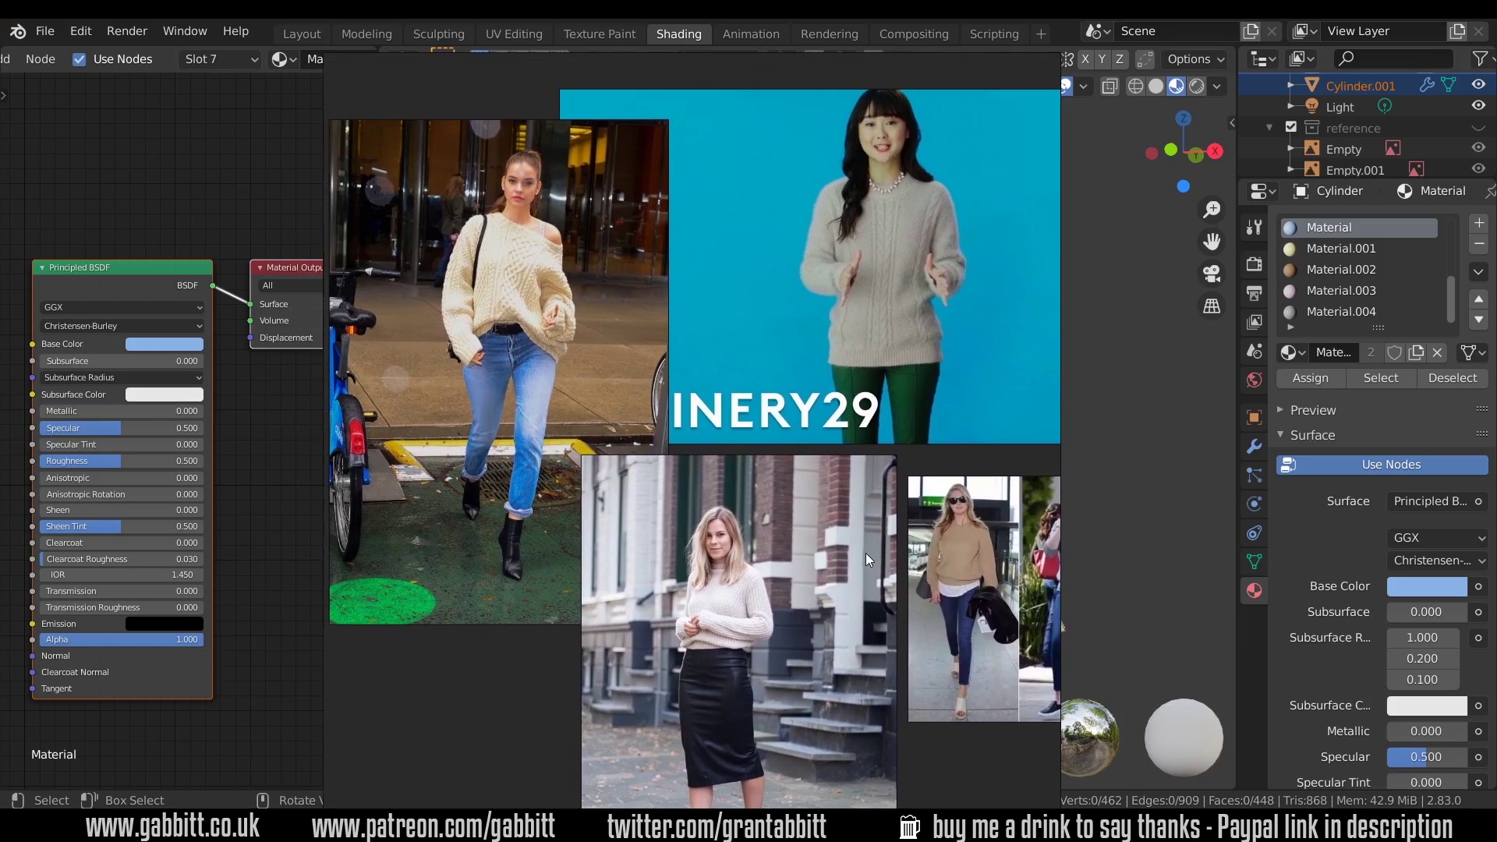
middle_click_drag(868, 554, 774, 532)
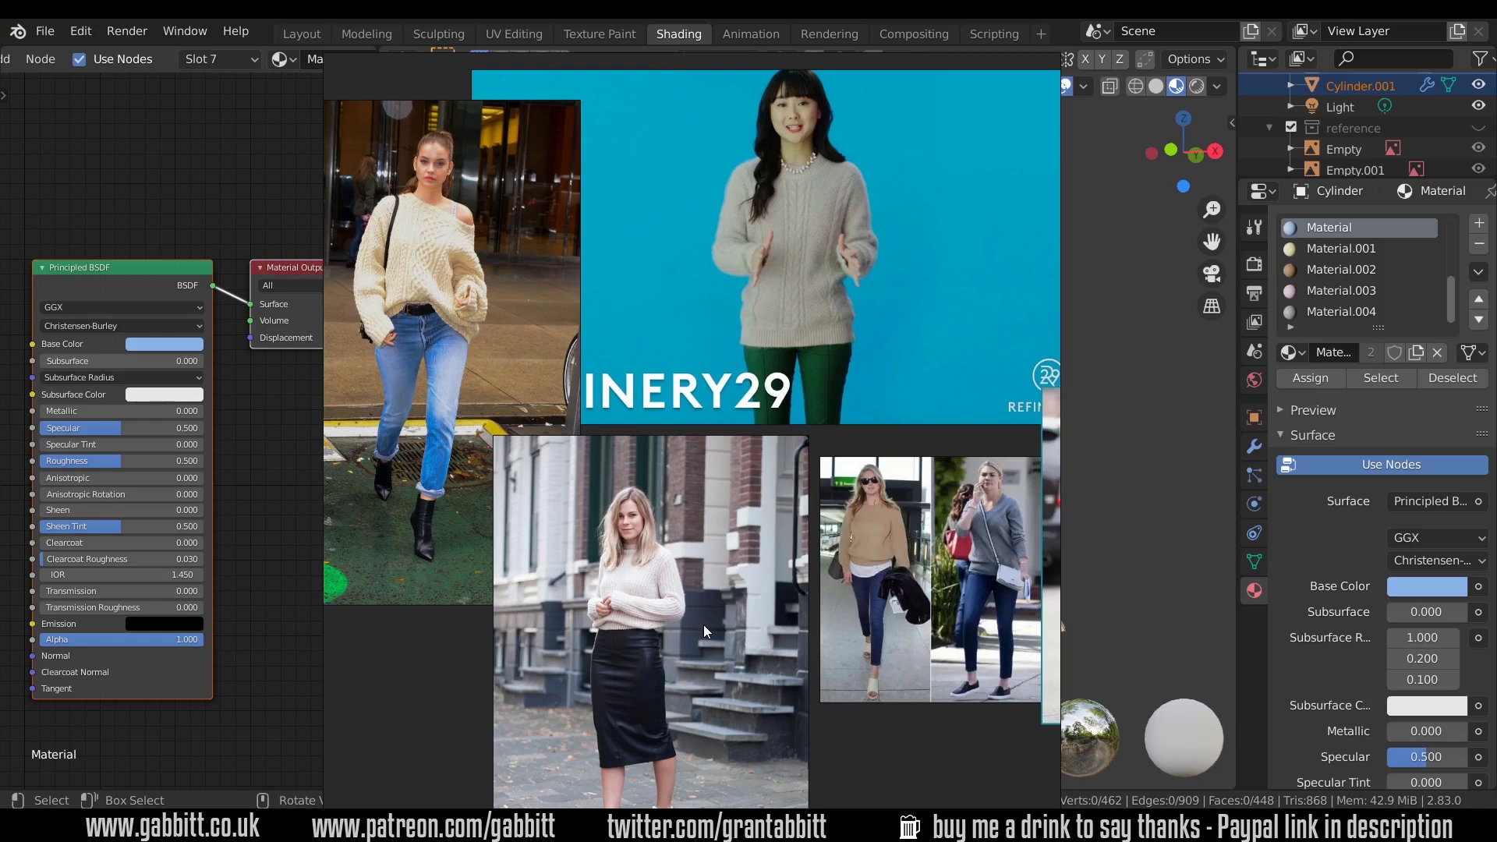
right_click_drag(828, 399, 860, 562)
Leave the body mesh and open the separated sweater object for edge editing
middle_click_drag(797, 526, 824, 515)
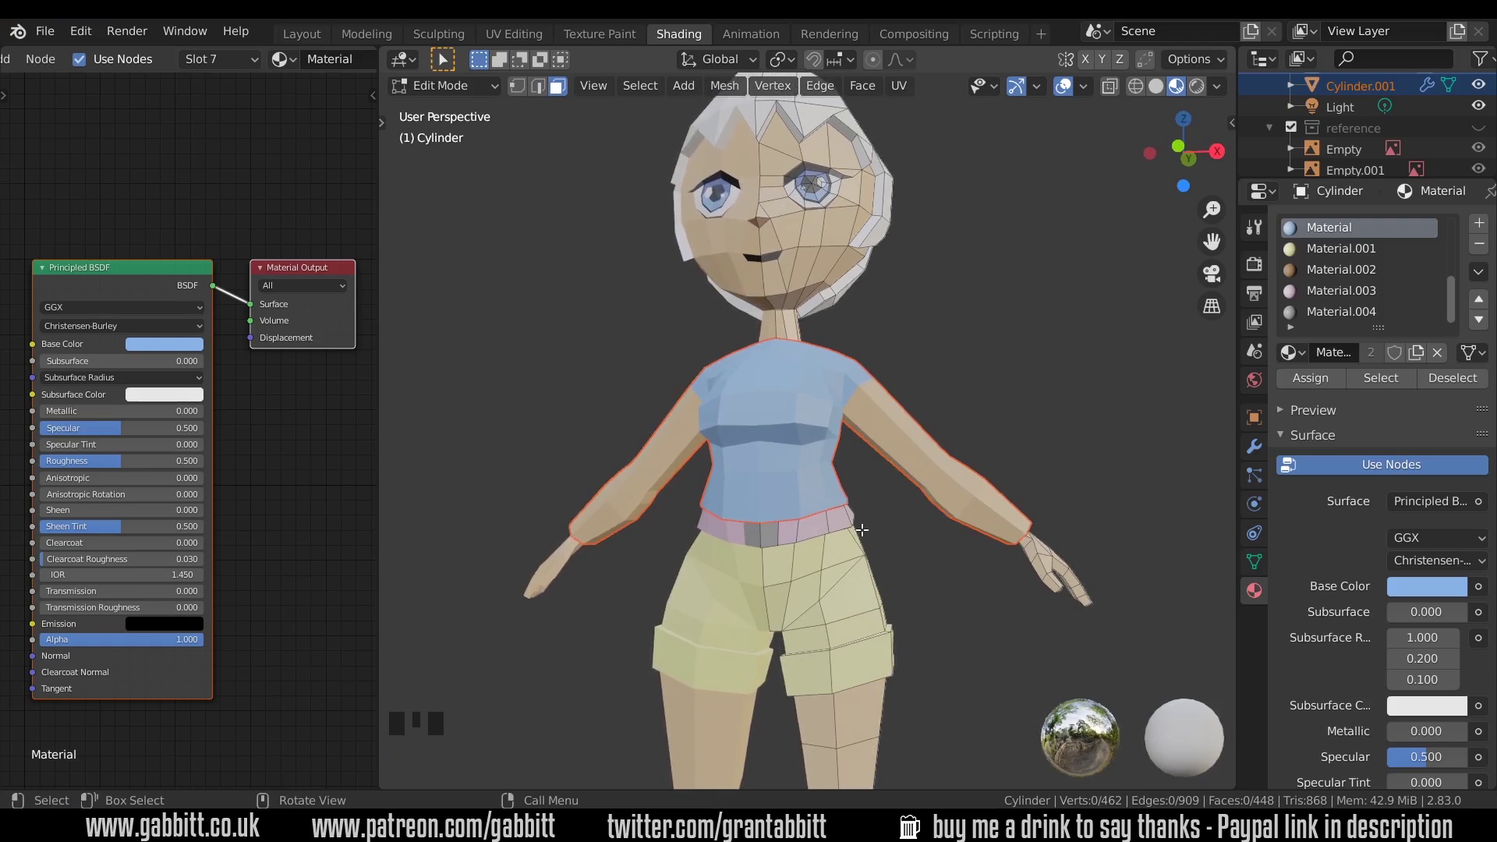
key("Tab")
left_click(828, 482)
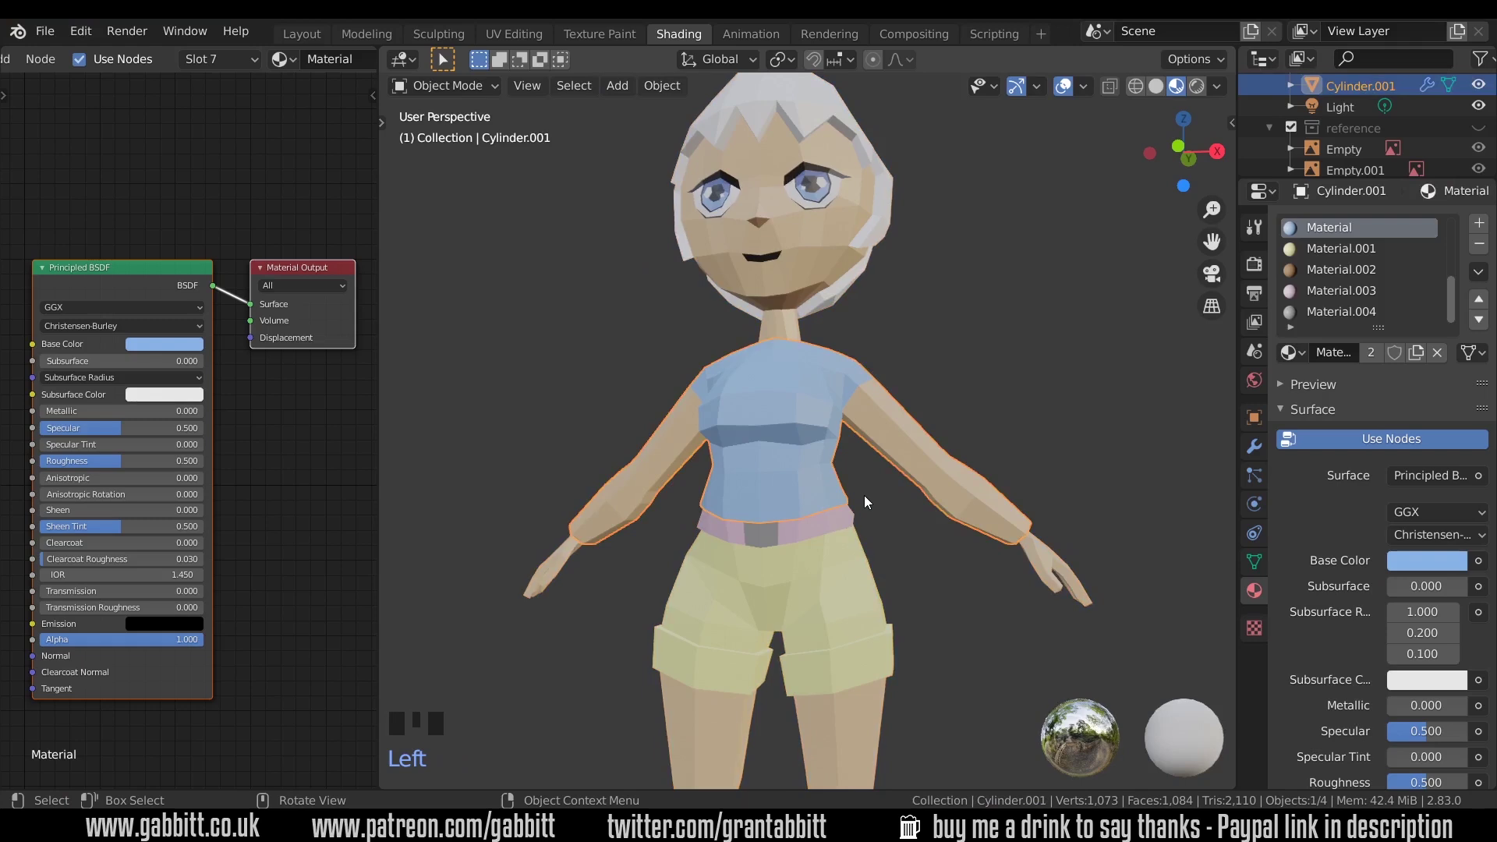
key("Tab")
key("2")
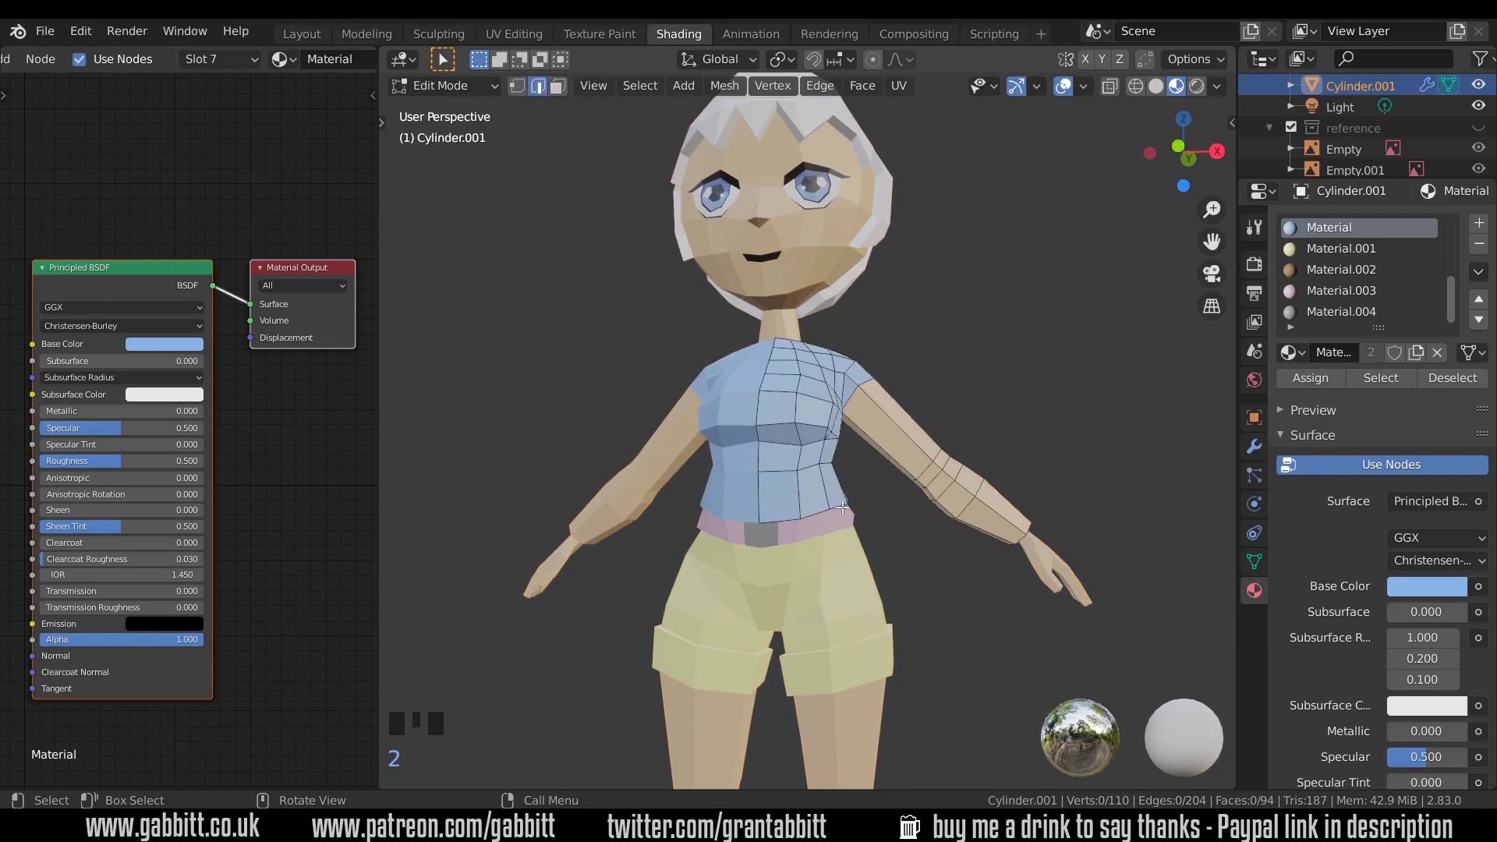
Dissolve the extra vertex on the sweater's front bottom edge above the belt buckle
left_click(842, 506, "alt")
middle_click_drag(842, 507, 869, 521)
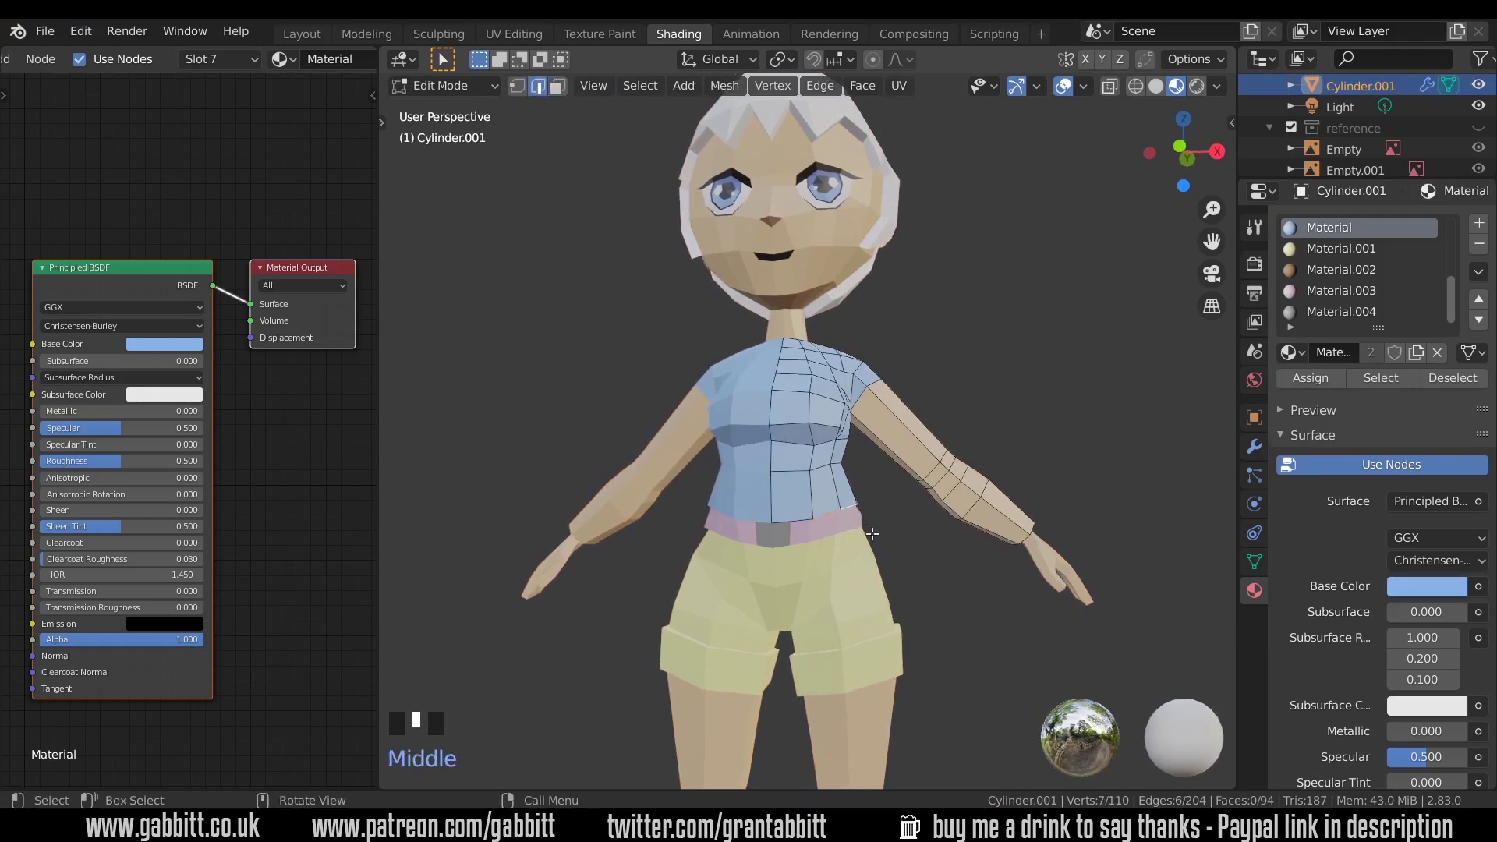
scroll(811, 647, "up", 4)
middle_click_drag(811, 647, 776, 536, "shift")
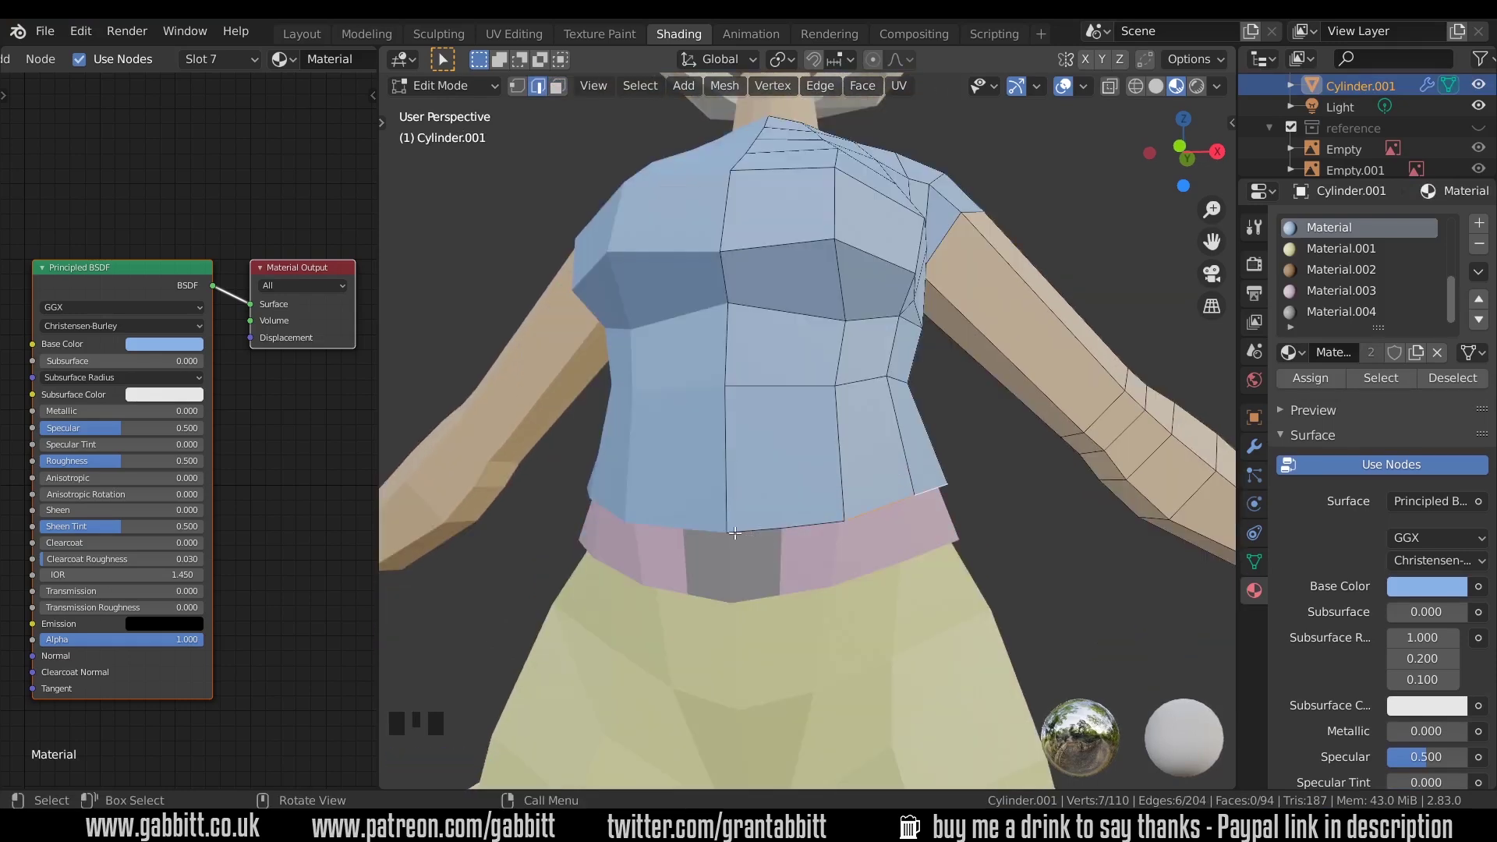
left_click(796, 526)
left_click(811, 525)
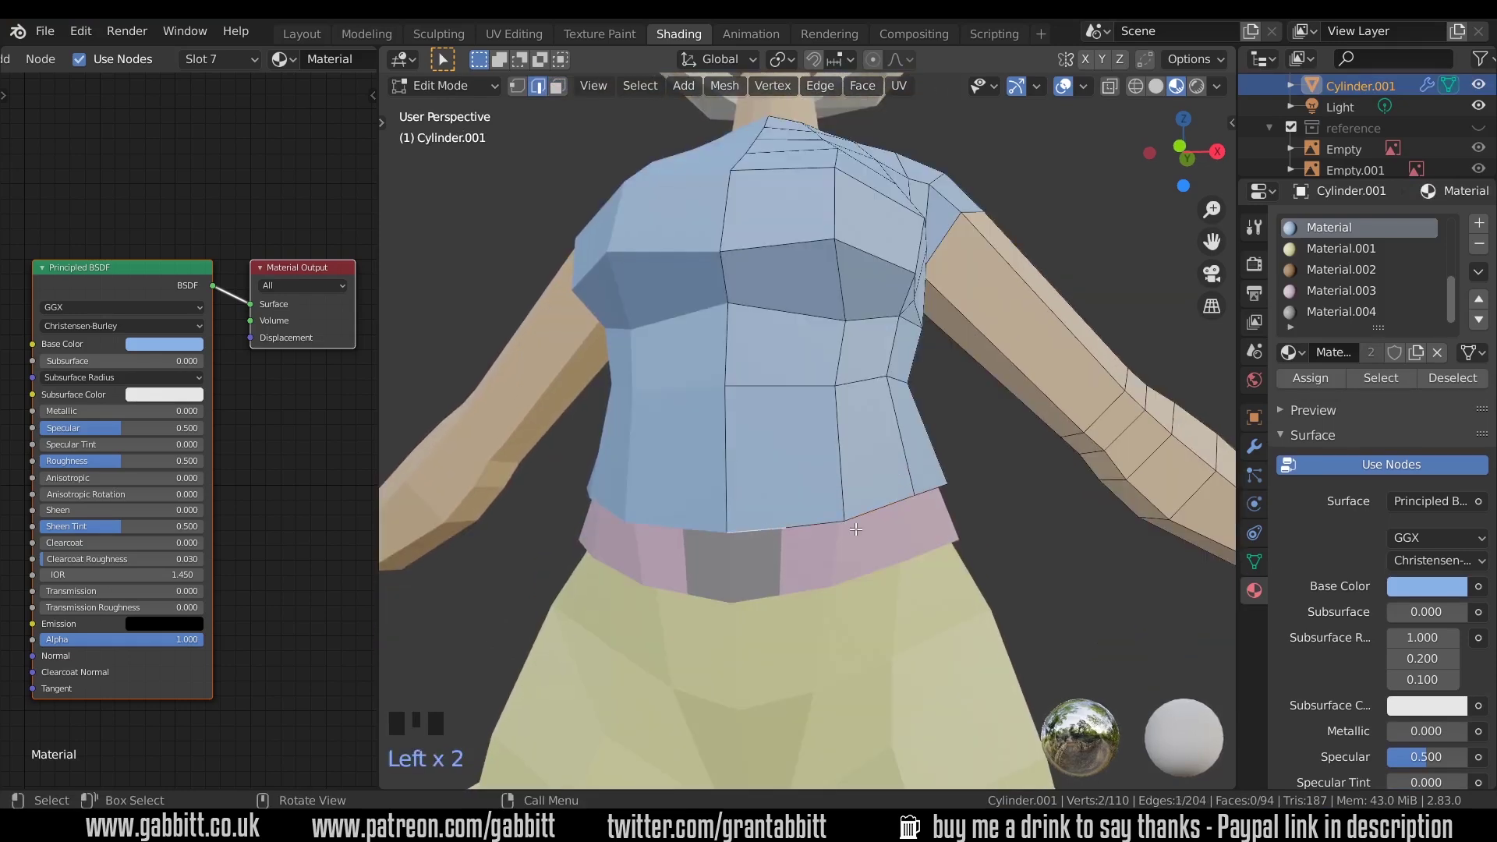
key("1")
left_click(795, 521)
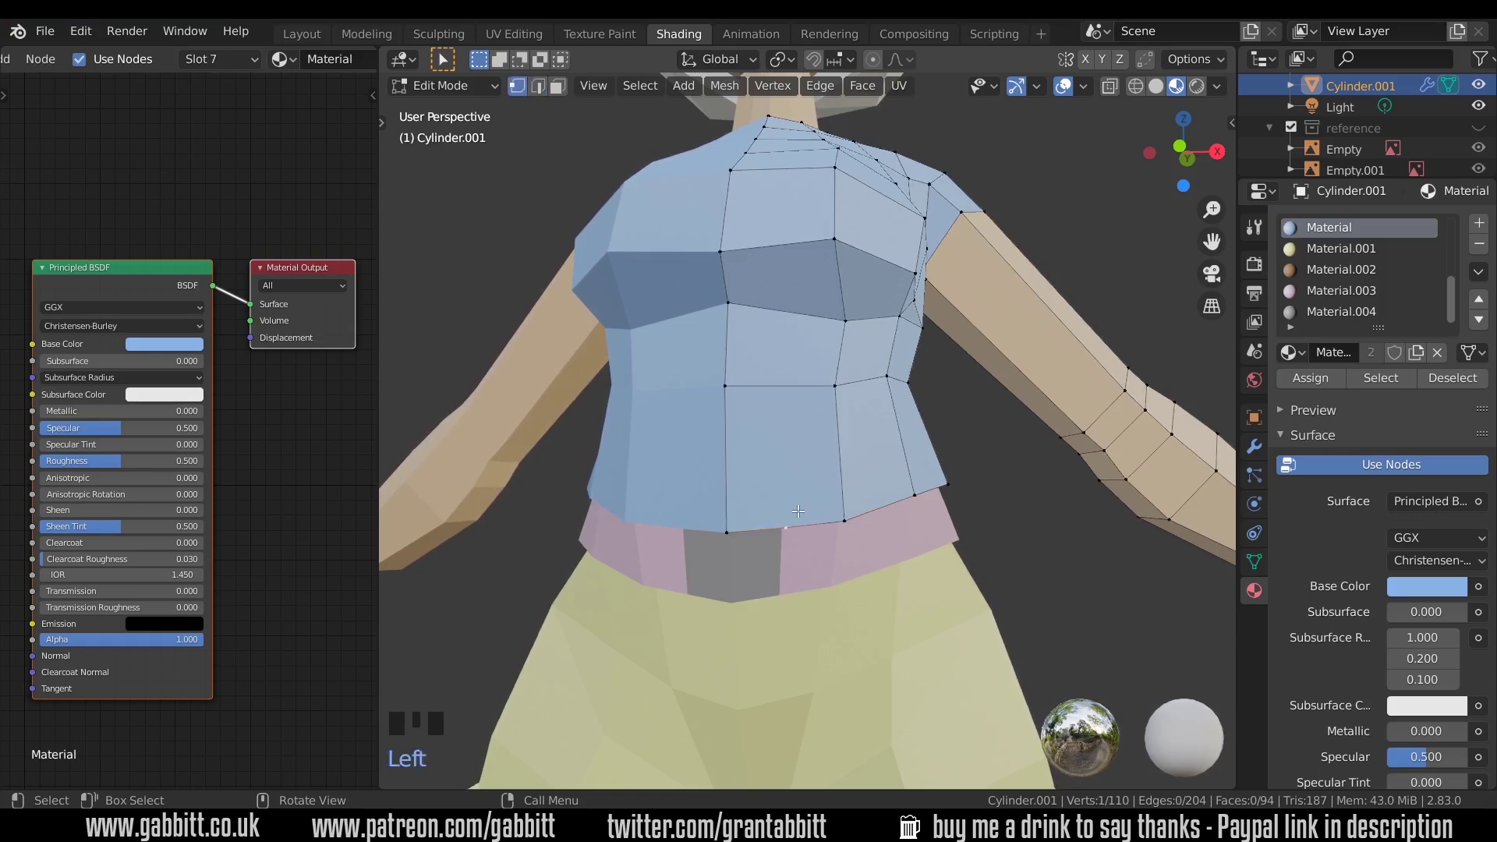
key("ctrl+x")
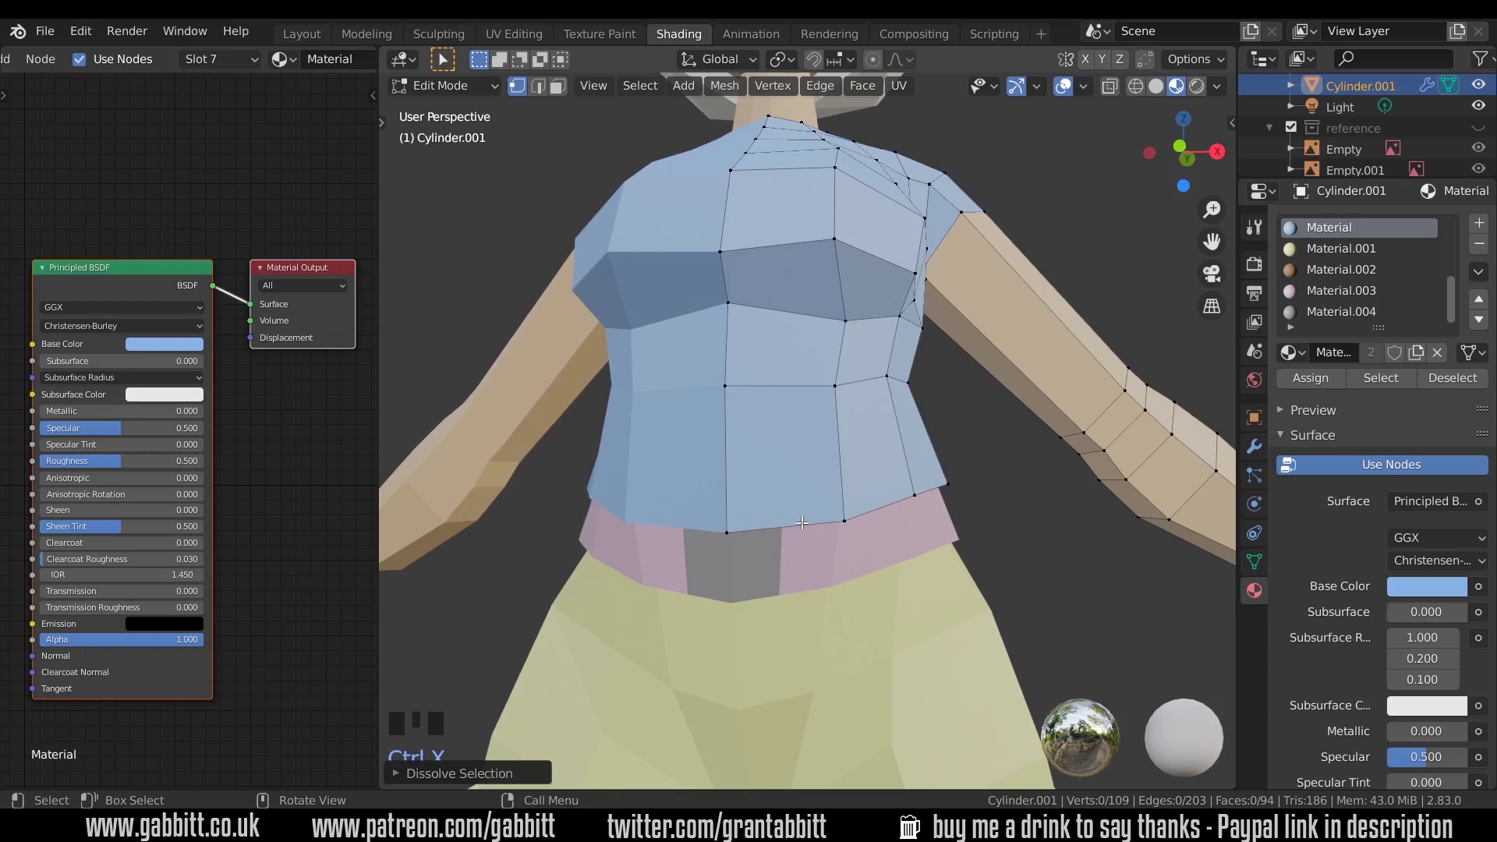
Select the sweater's bottom edge loop and extrude it downward three times, flaring it over the belt and shorts
key("2")
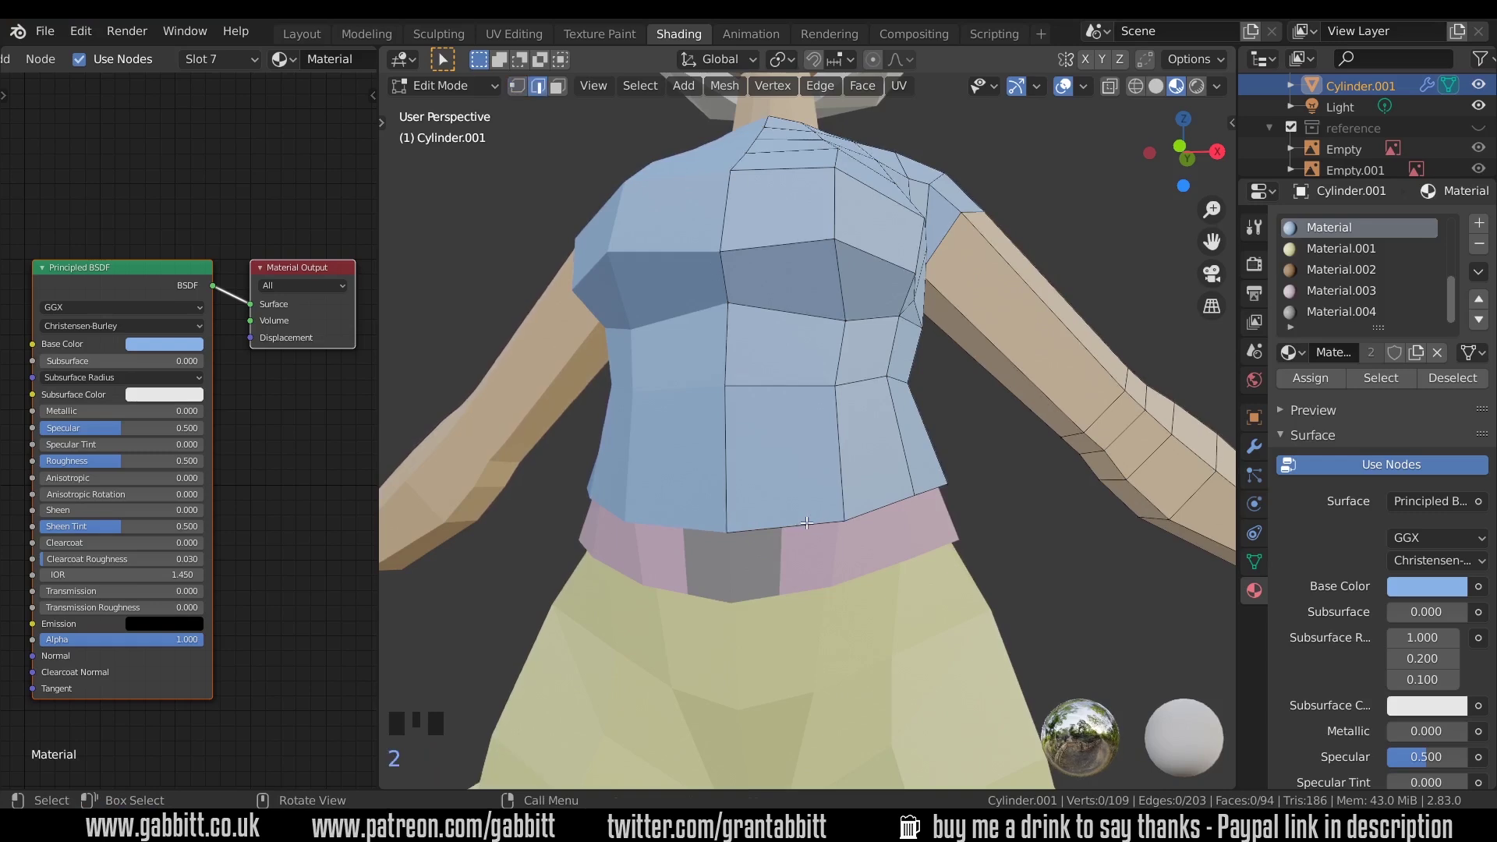
left_click(808, 522, "alt")
scroll(822, 492, "down", 2)
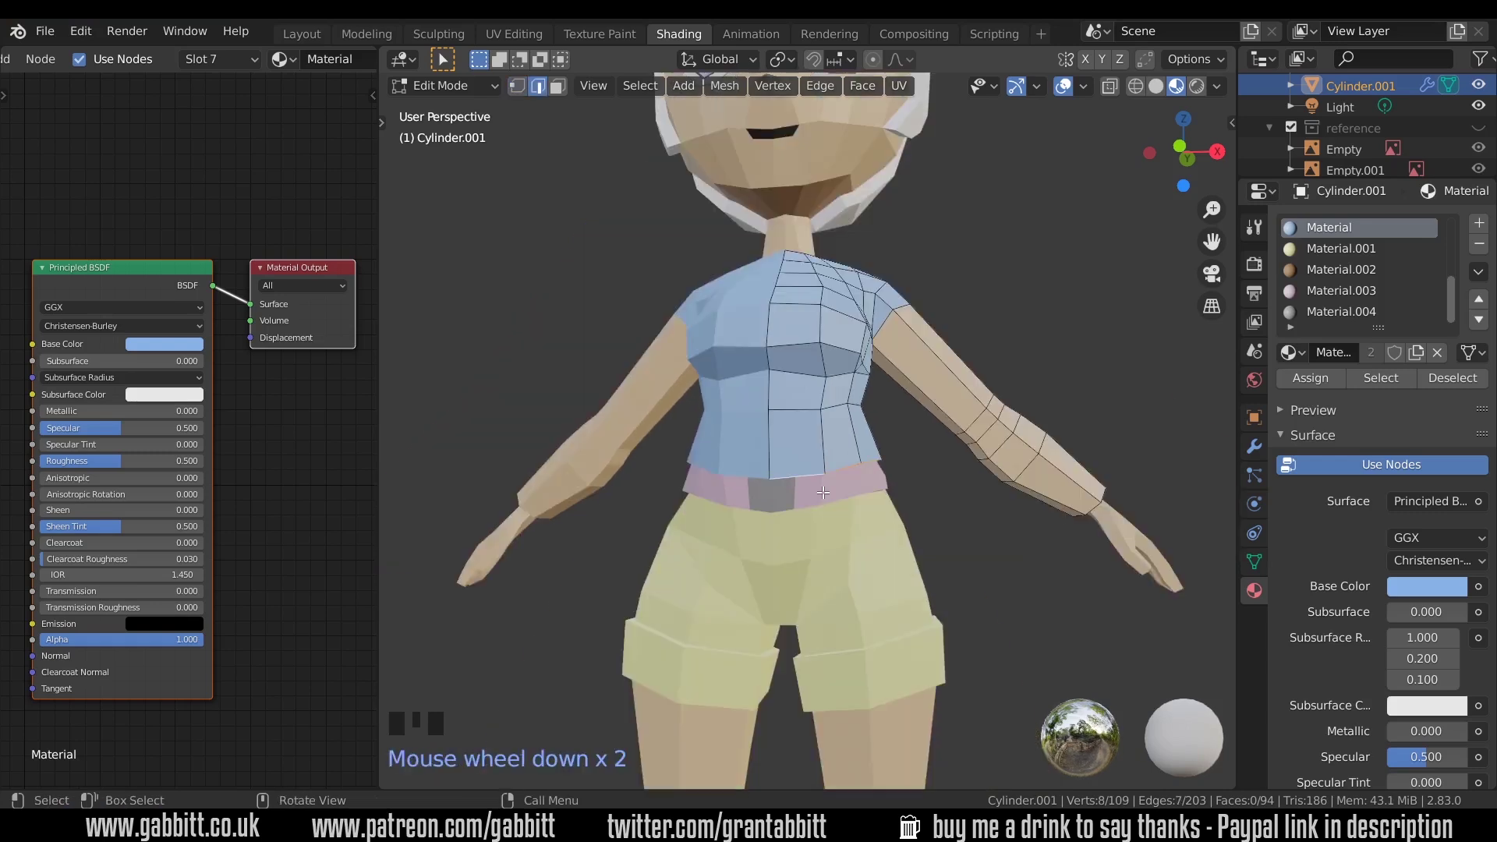
key("e")
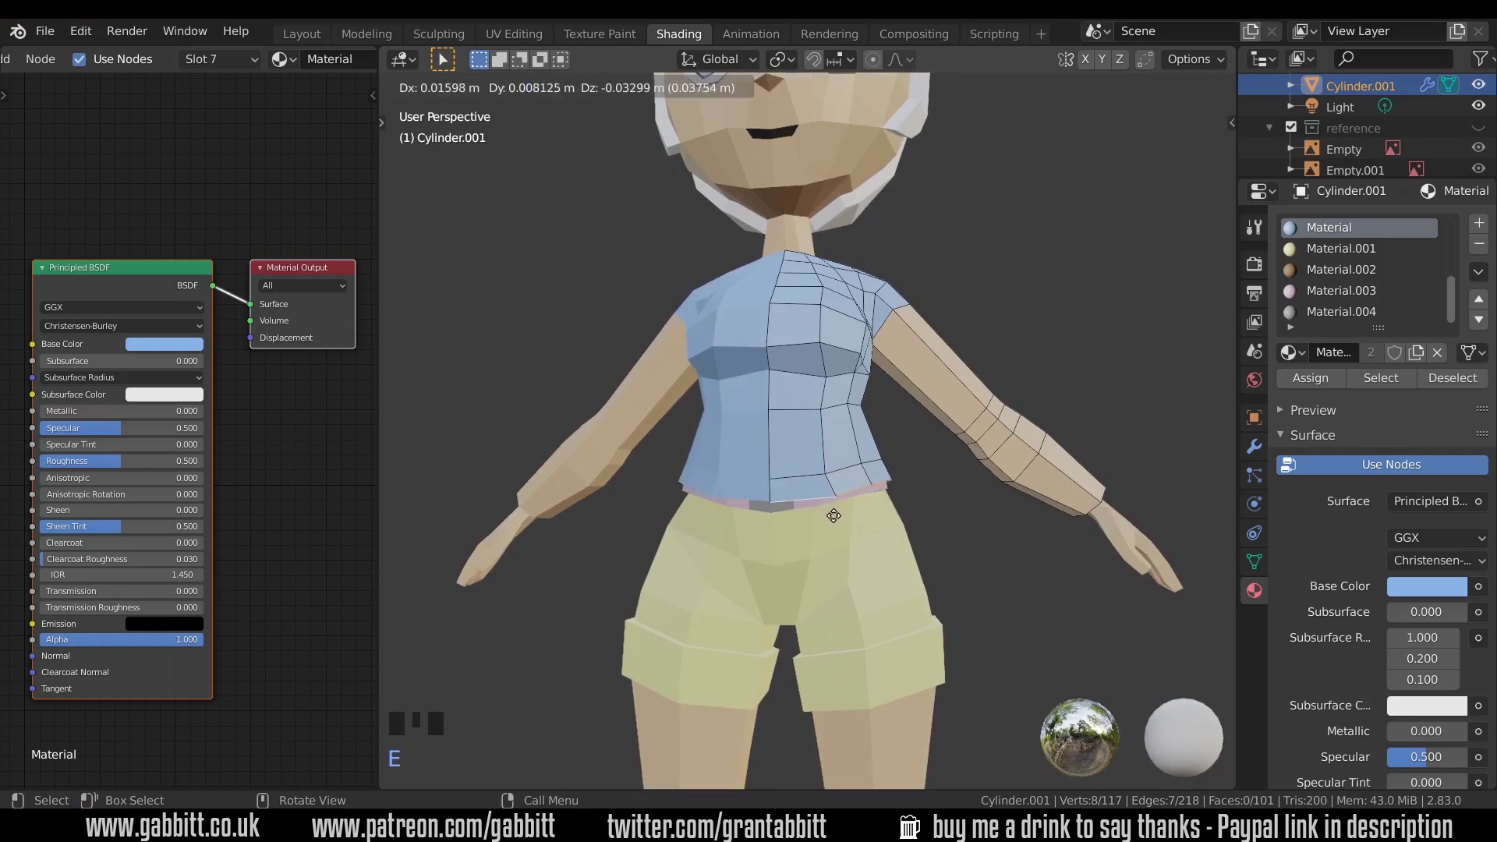
left_click(839, 547)
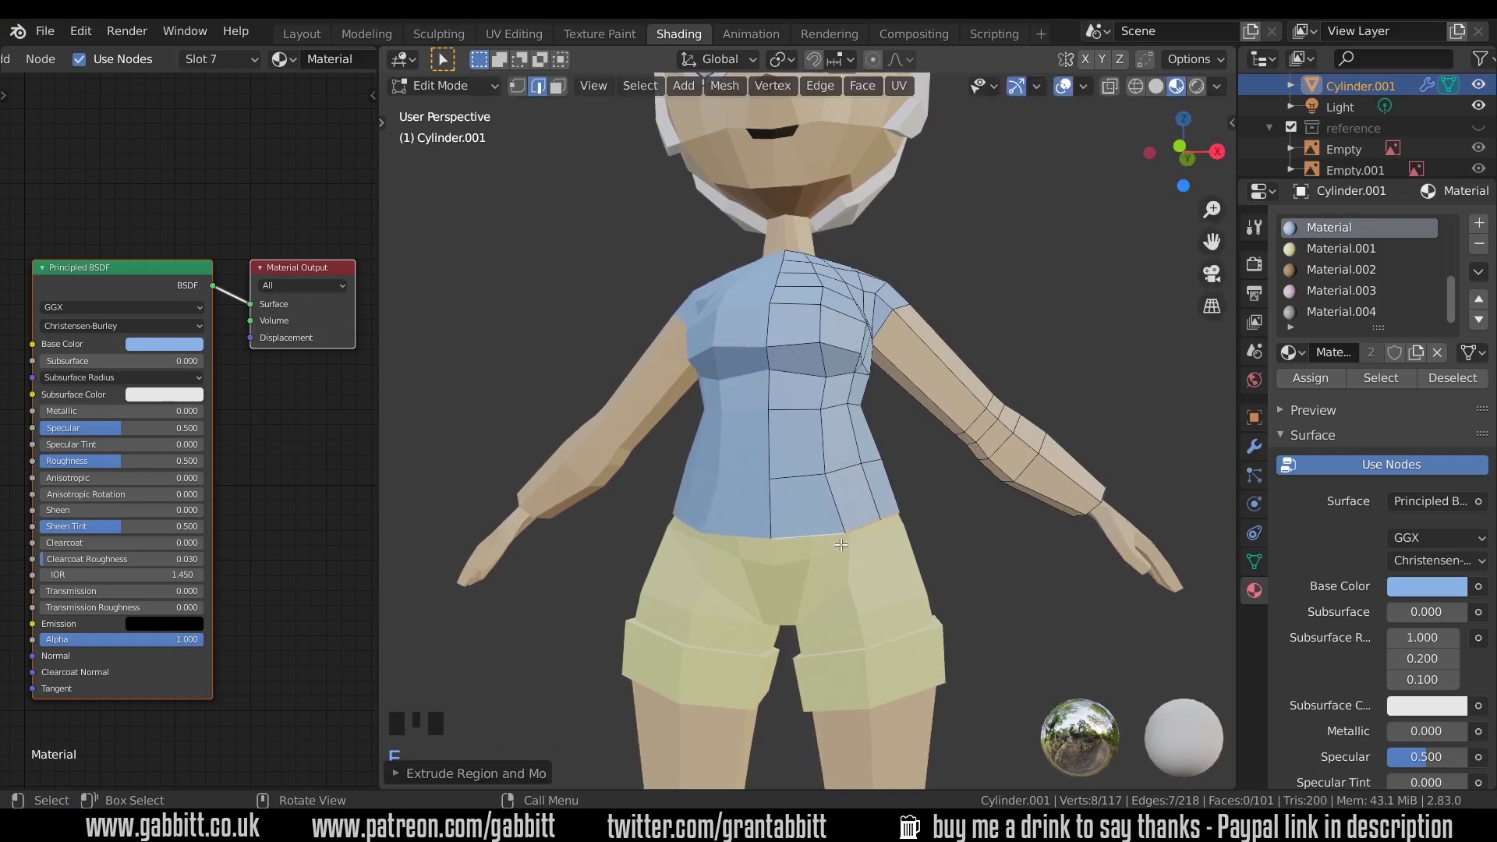
key("e")
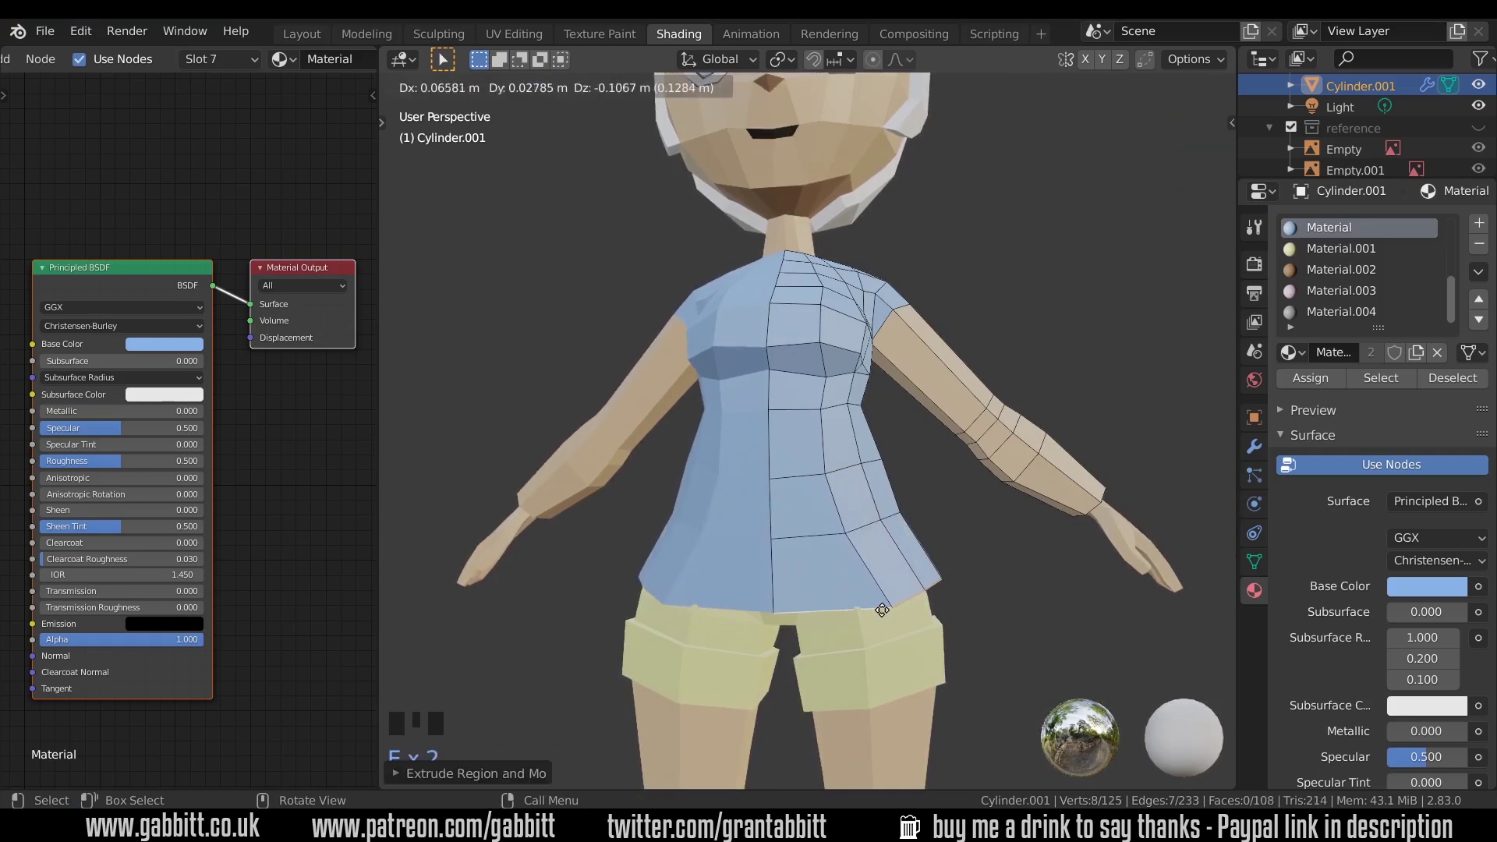
left_click(875, 616)
key("e")
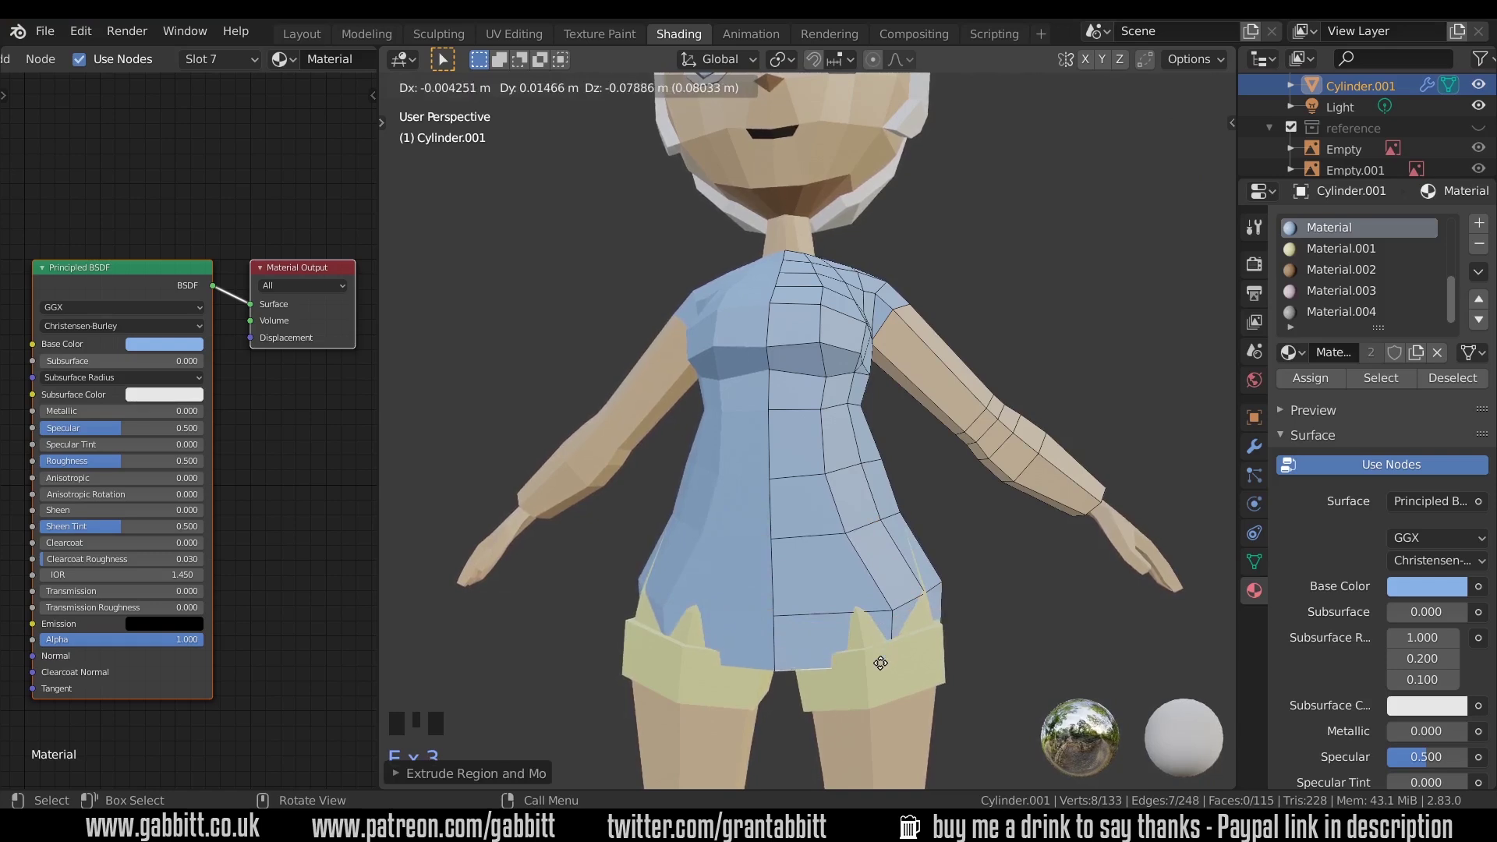
left_click(883, 660)
Select the lower back faces of the sweater and move them outward over the hips
middle_click_drag(883, 660, 790, 572)
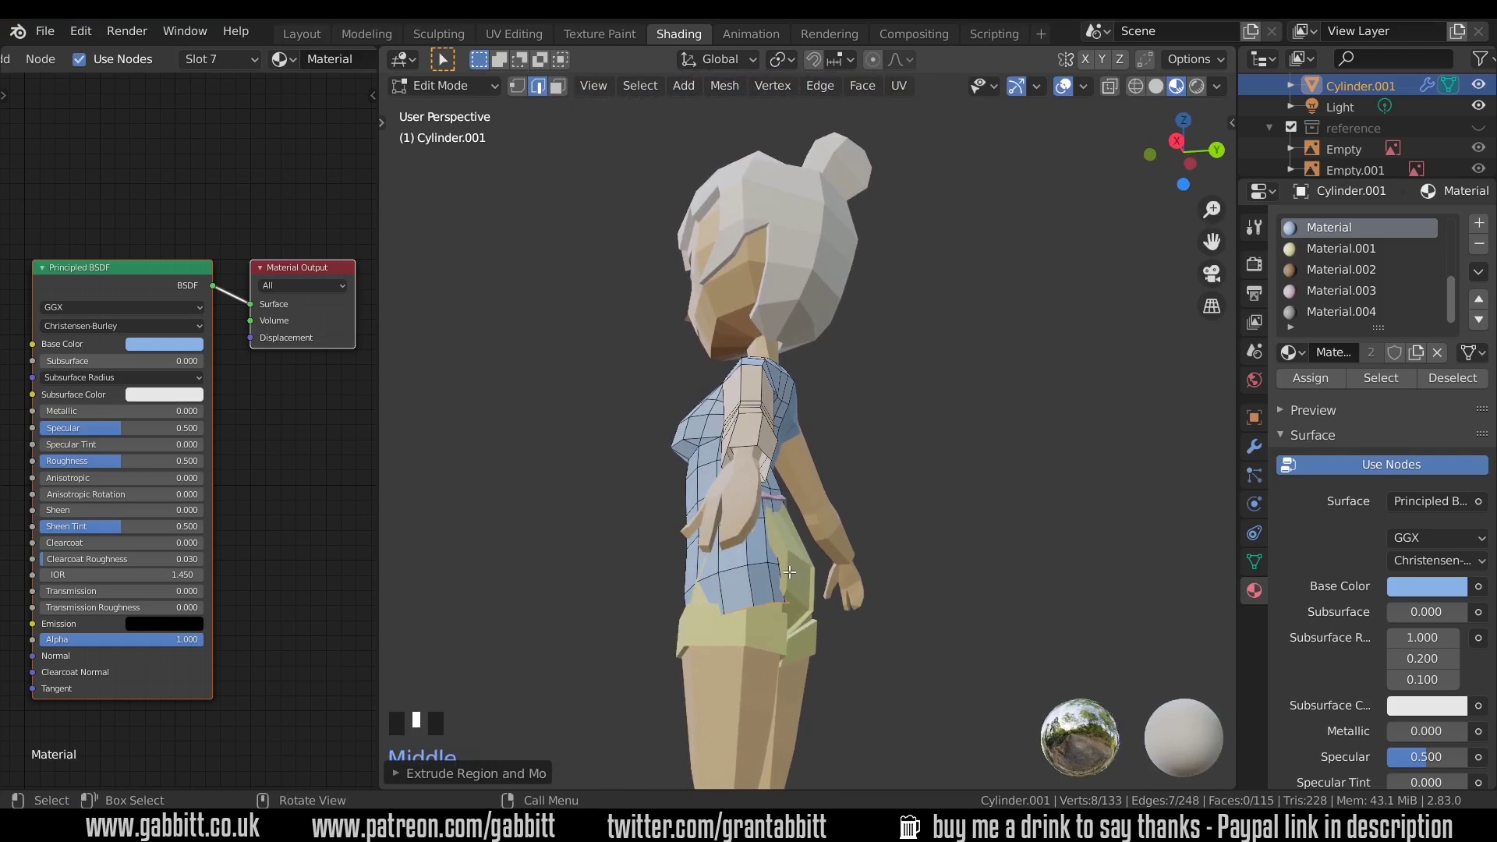
key("3")
left_click_drag(766, 544, 813, 561)
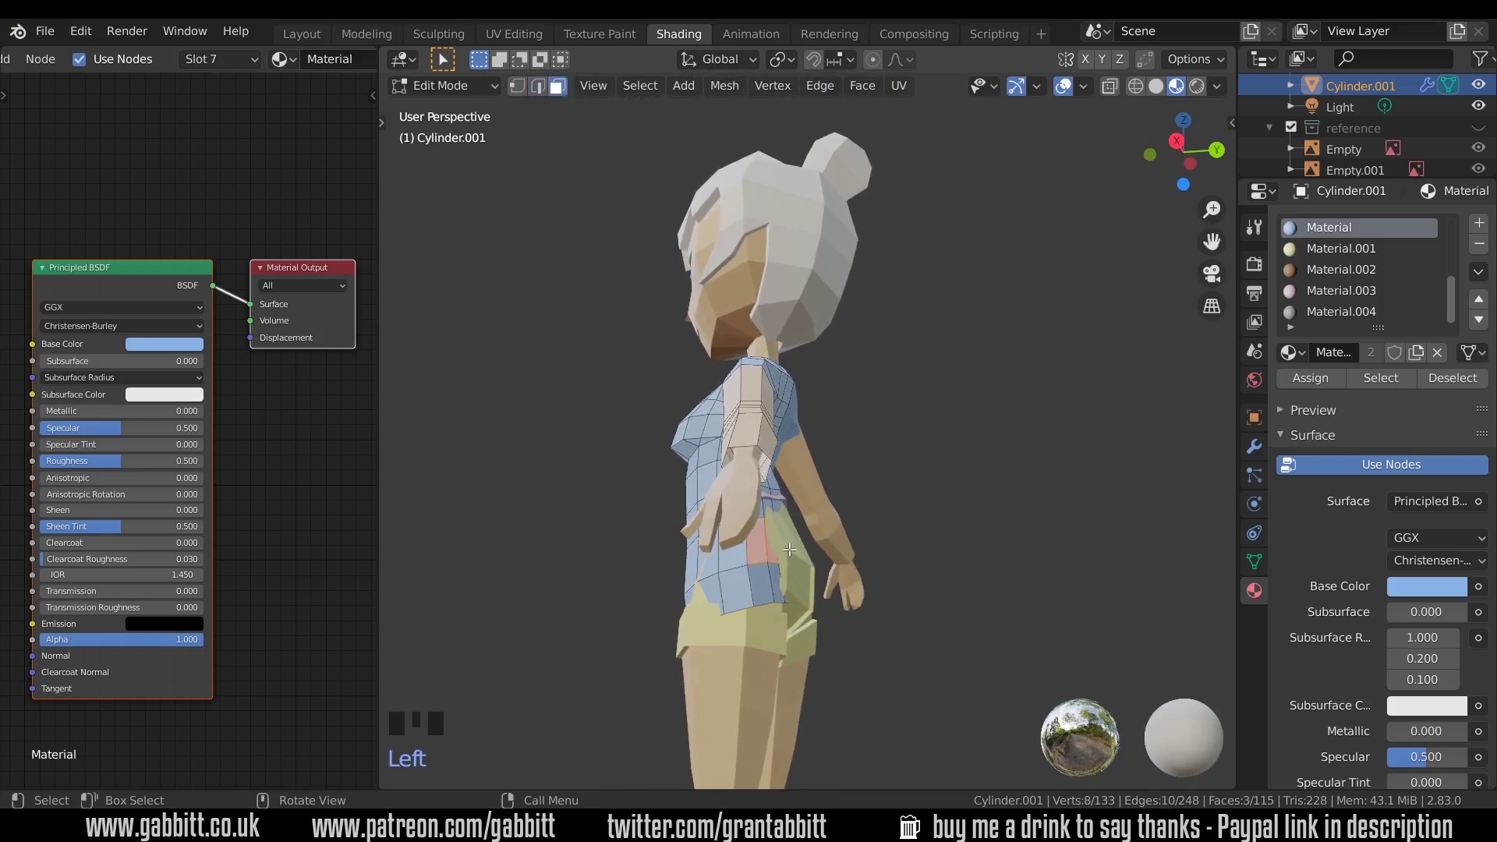
key("g")
left_click(808, 548)
Move the faces at the sweater's lower front outward to clear the shorts
middle_click_drag(780, 591, 829, 602)
left_click(700, 622)
middle_click_drag(745, 627, 663, 585)
key("g")
left_click(709, 631)
key("g")
left_click(702, 632)
Add a centred horizontal loop cut around the lower part of the sweater and scale it to shape
left_click(824, 598)
key("1")
key("ctrl+r")
left_click(921, 563)
right_click(921, 563)
key("s")
left_click(936, 565)
Move vertices along the sweater's lower back and front outward so the hem clears the shorts evenly
left_click(924, 599)
key("g")
left_click(953, 602)
left_click_drag(659, 583, 701, 637)
key("g")
left_click(696, 635)
middle_click_drag(695, 635, 850, 647)
key("g")
left_click(714, 655)
key("g")
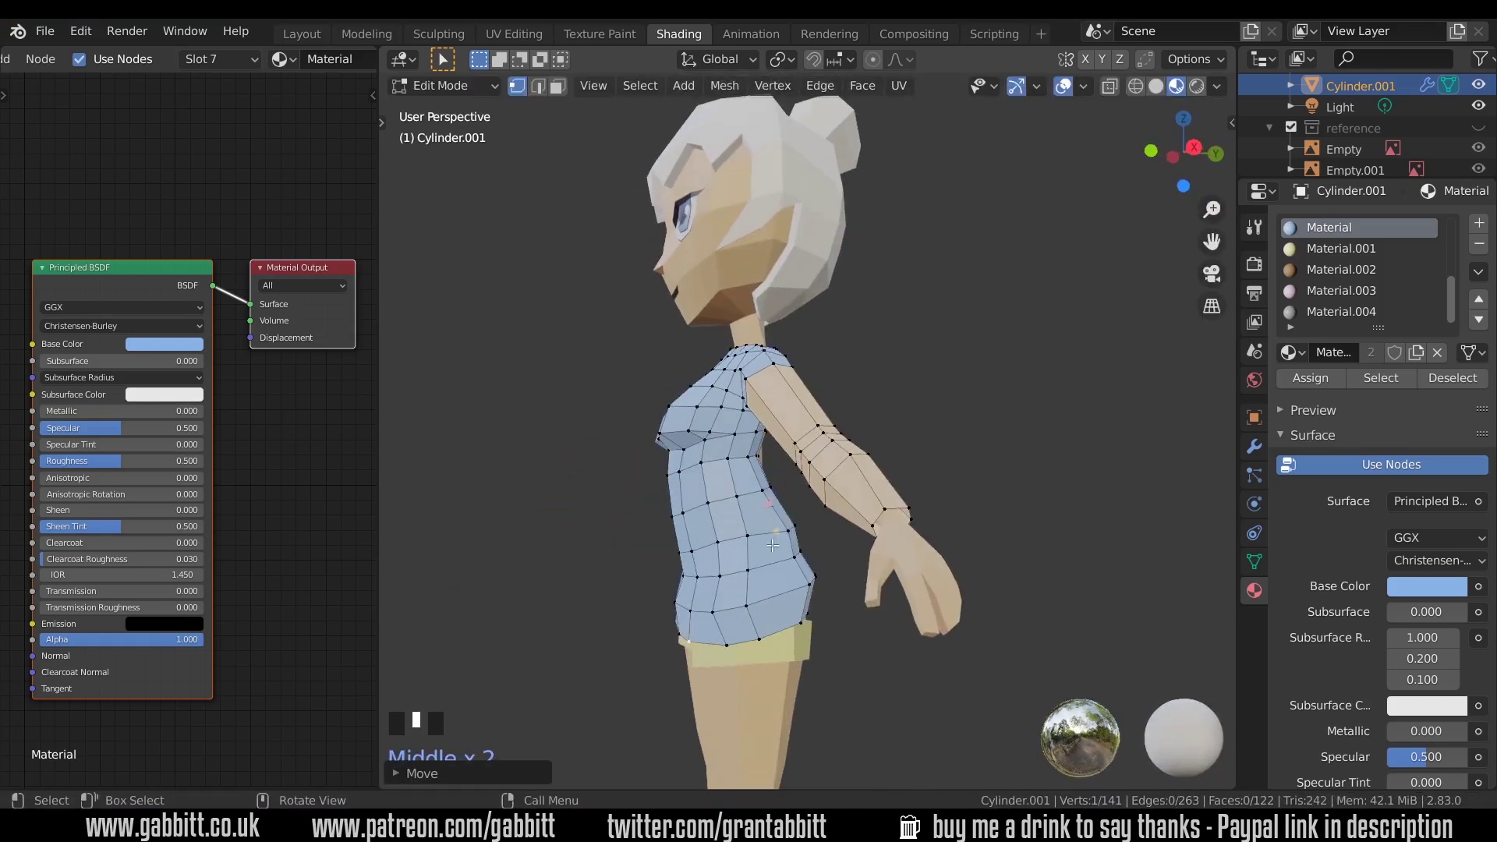
Pull a side vertex and the lower back faces of the sweater outward over the hips
key("g")
left_click(805, 537)
middle_click_drag(806, 536, 768, 550)
left_click_drag(788, 550, 867, 620)
key("g")
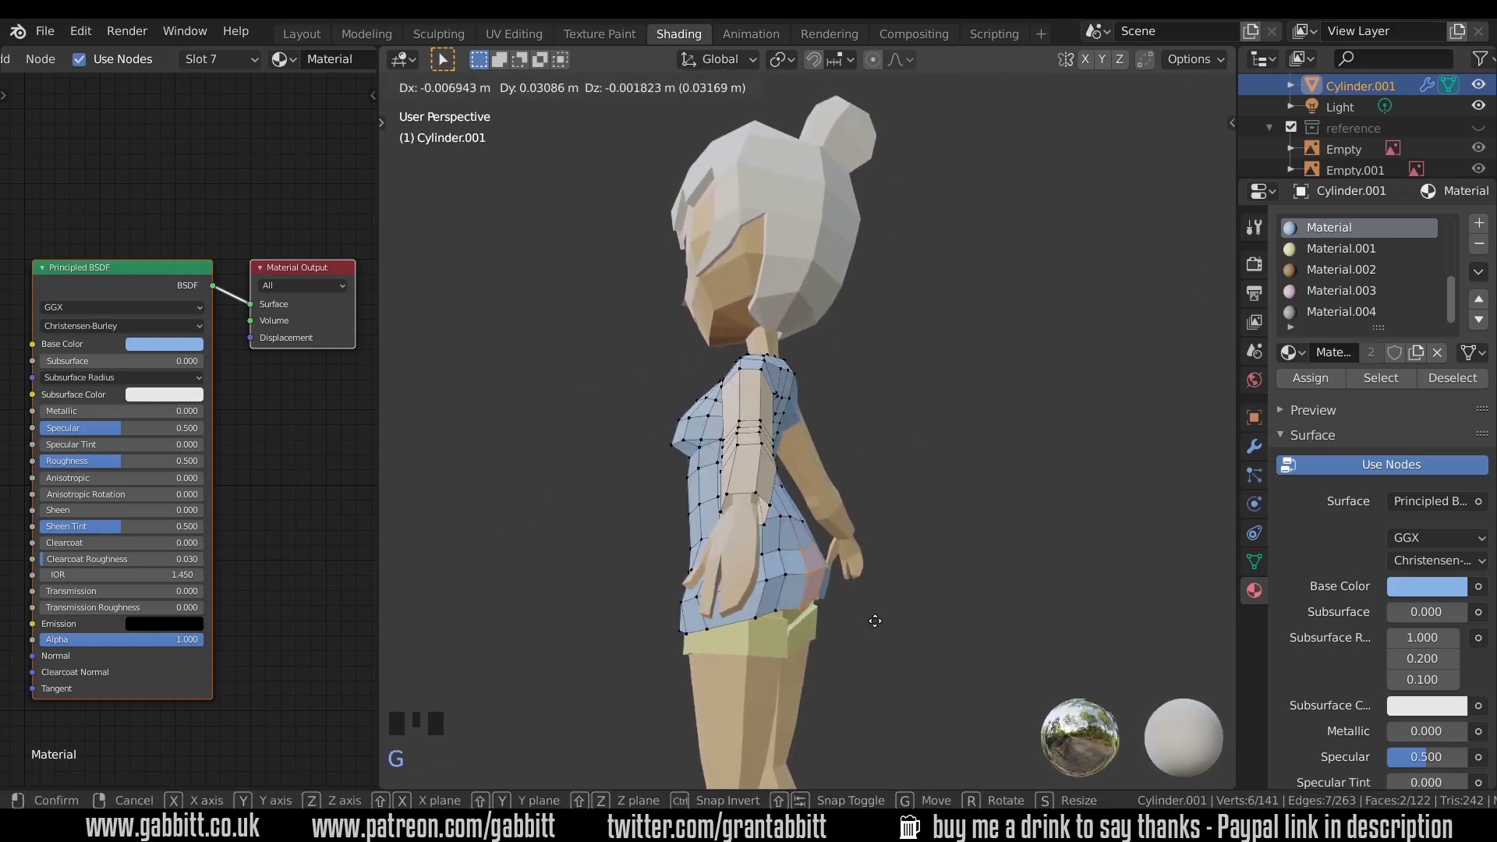
left_click(875, 622)
middle_click_drag(875, 621, 834, 600)
Reposition vertices along the sweater's waist and side to smooth its outline
key("g")
left_click(754, 512)
middle_click_drag(755, 512, 1123, 530)
key("g")
left_click(788, 515)
key("g")
left_click(838, 470)
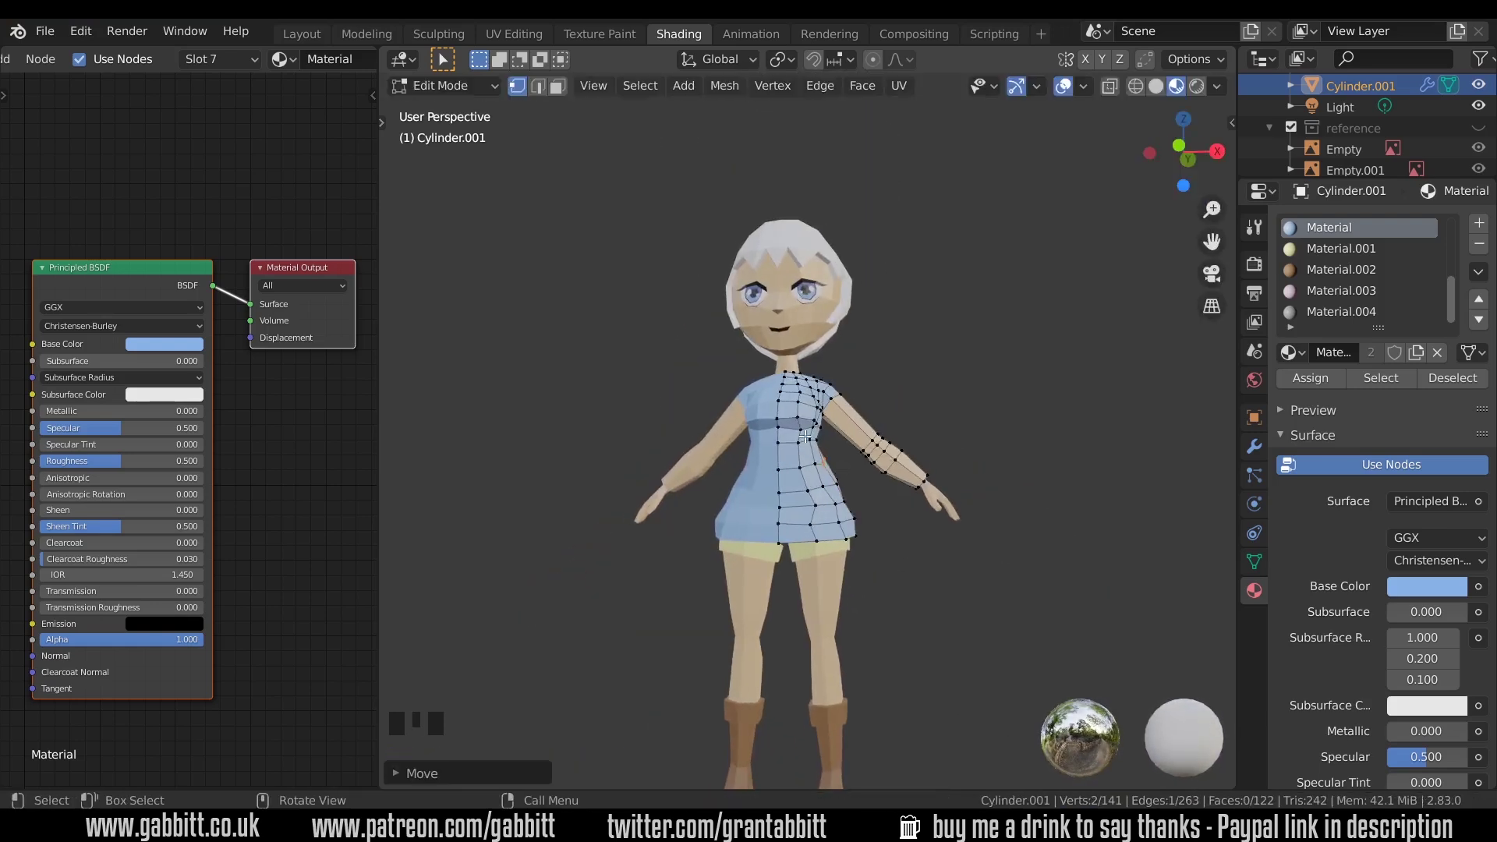
Move the edges just beneath the bust down and outward so the sweater hangs more loosely
scroll(811, 468, "up", 5)
middle_click_drag(806, 466, 669, 514, "shift")
left_click_drag(702, 522, 706, 525)
key("g")
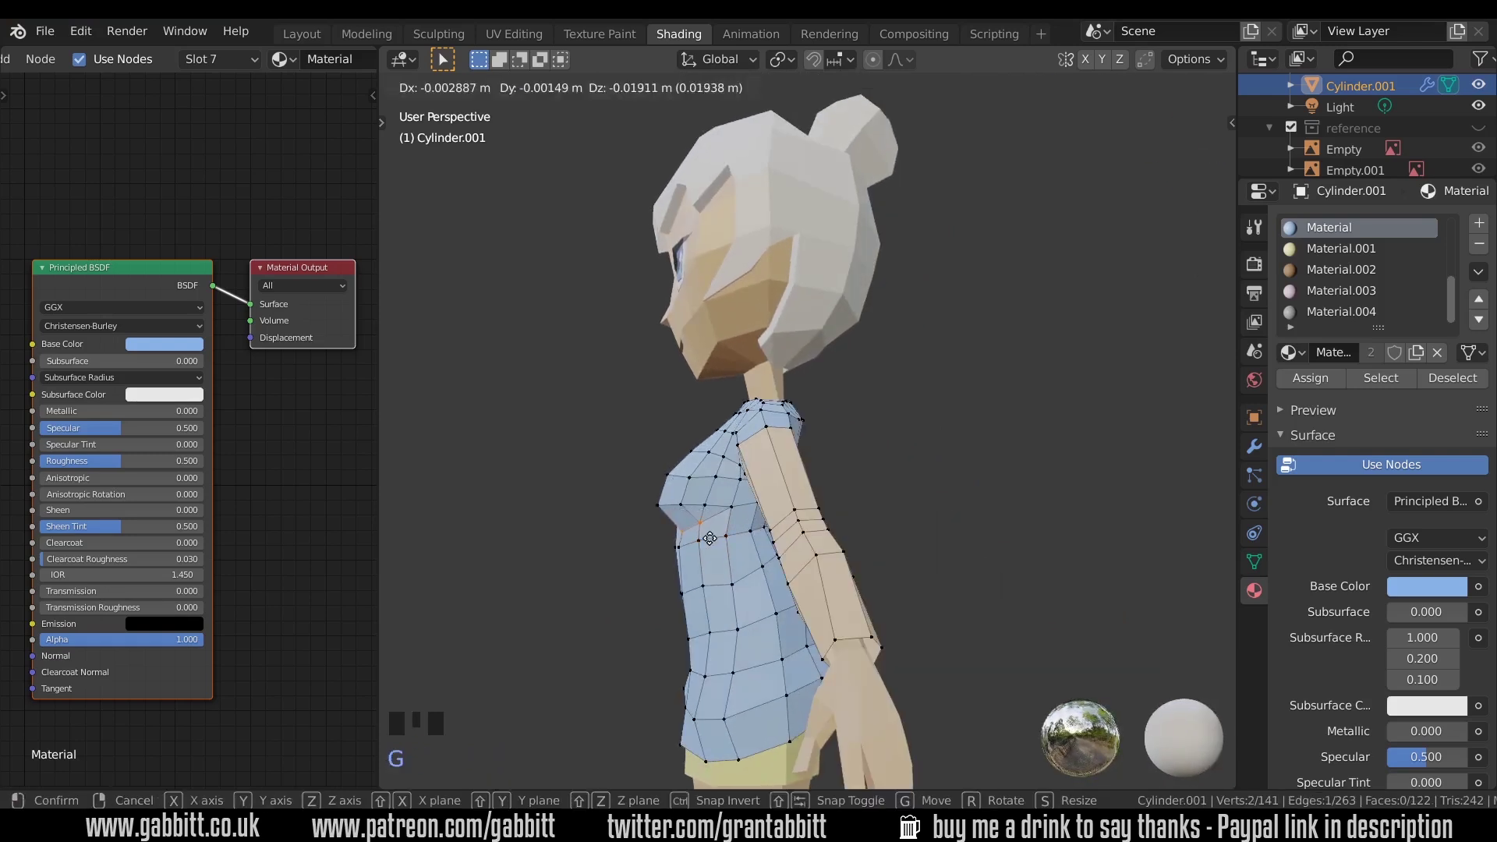
left_click(694, 526)
middle_click_drag(694, 526, 852, 503)
key("g")
left_click(711, 535)
Move individual vertices around the bust and upper chest to even out the sweater's front
left_click(714, 507)
key("g")
left_click(731, 508)
left_click(705, 506)
key("g")
left_click(692, 514)
left_click(733, 437)
key("g")
left_click(741, 445)
key("g")
left_click(702, 468)
left_click(707, 454)
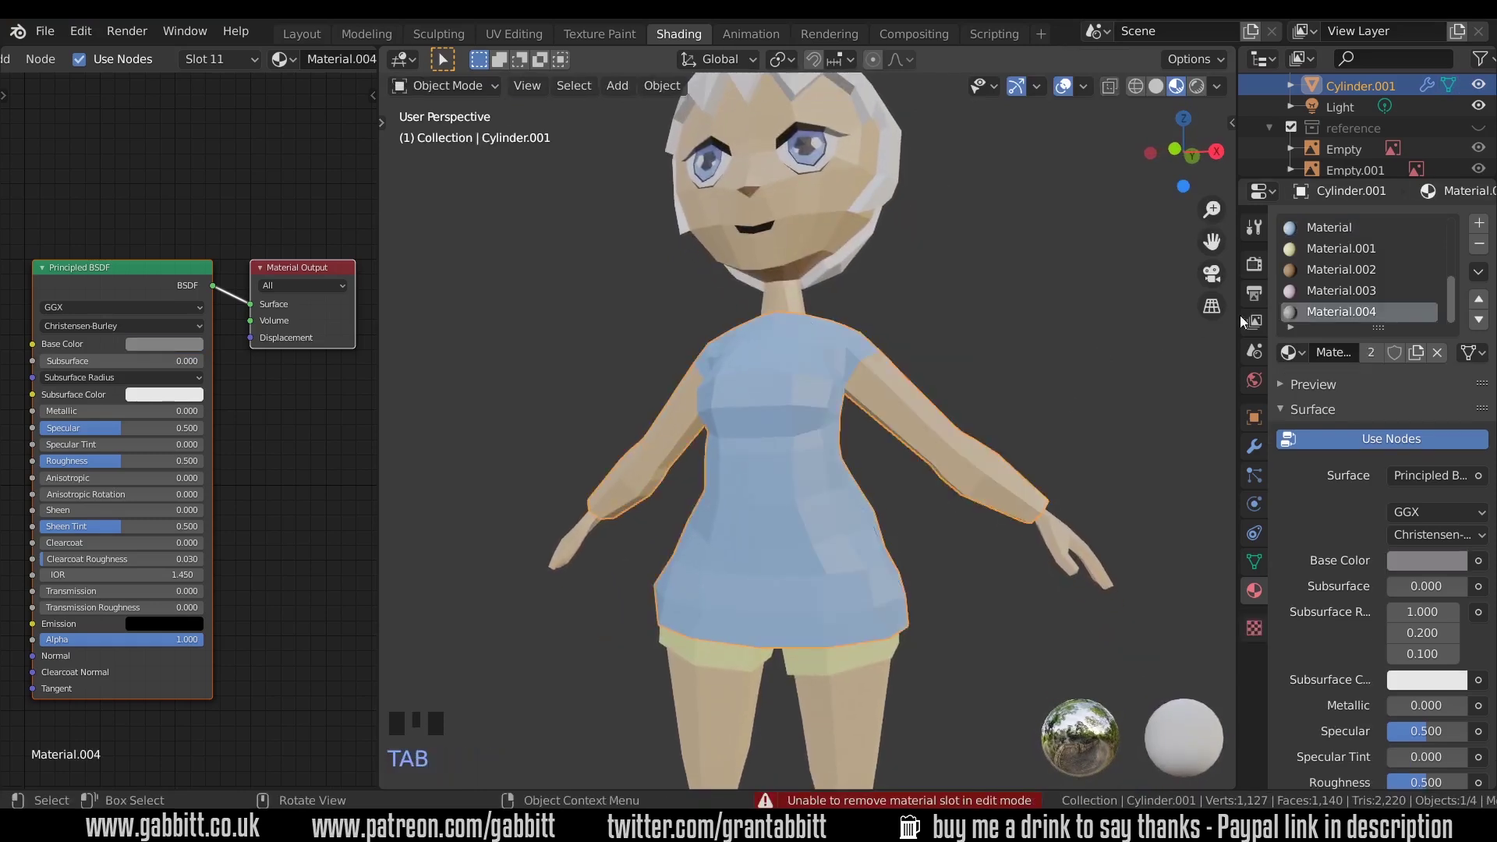
Remove the sweater's surplus material slots, keeping only the white one
left_click(1478, 251)
left_click(1477, 251)
left_click(1478, 251)
left_click(1477, 251)
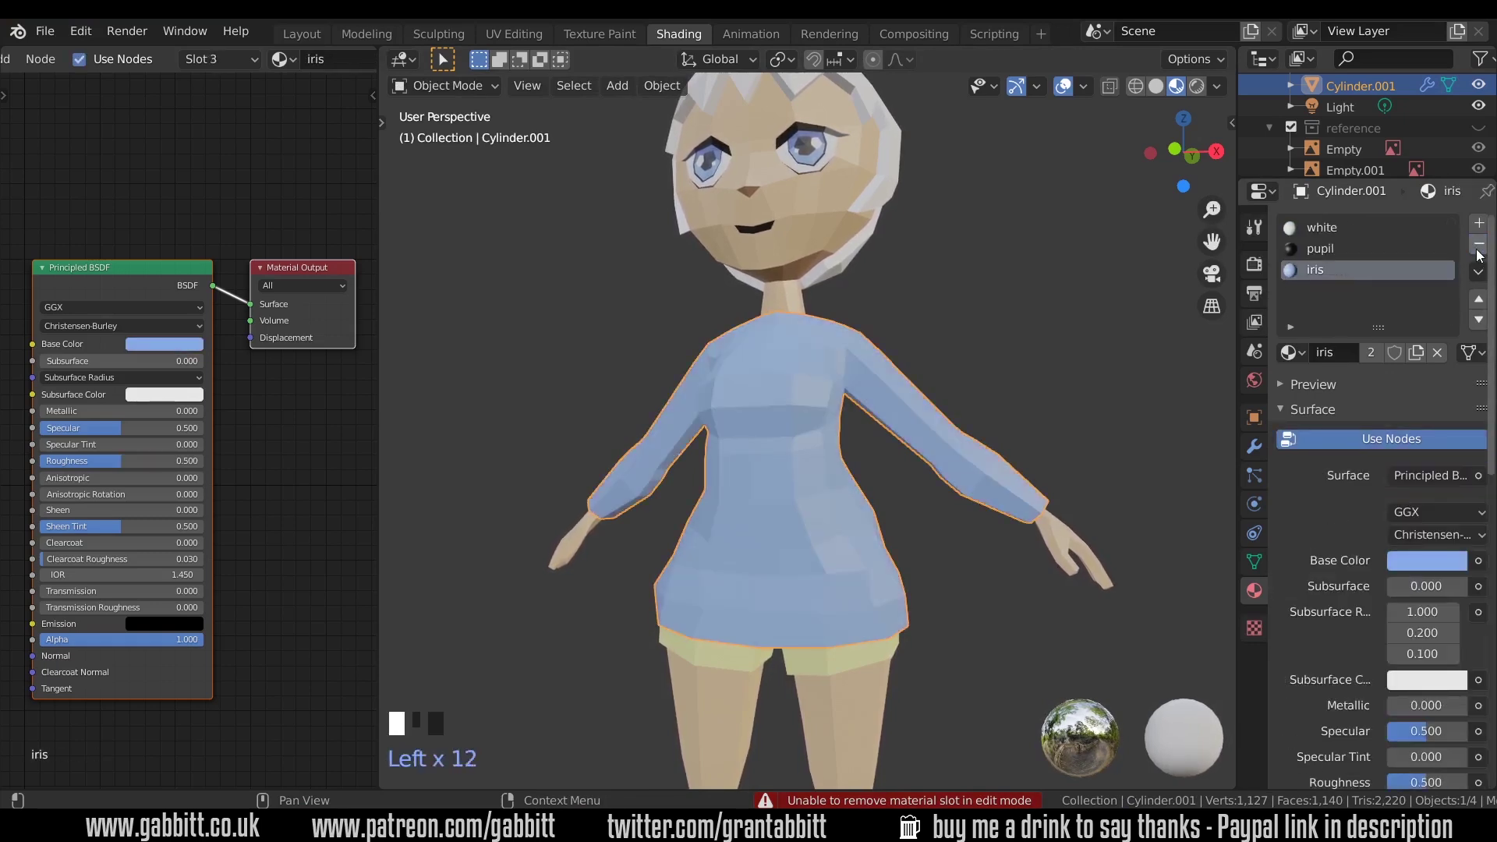
left_click(1478, 246)
left_click(1478, 246)
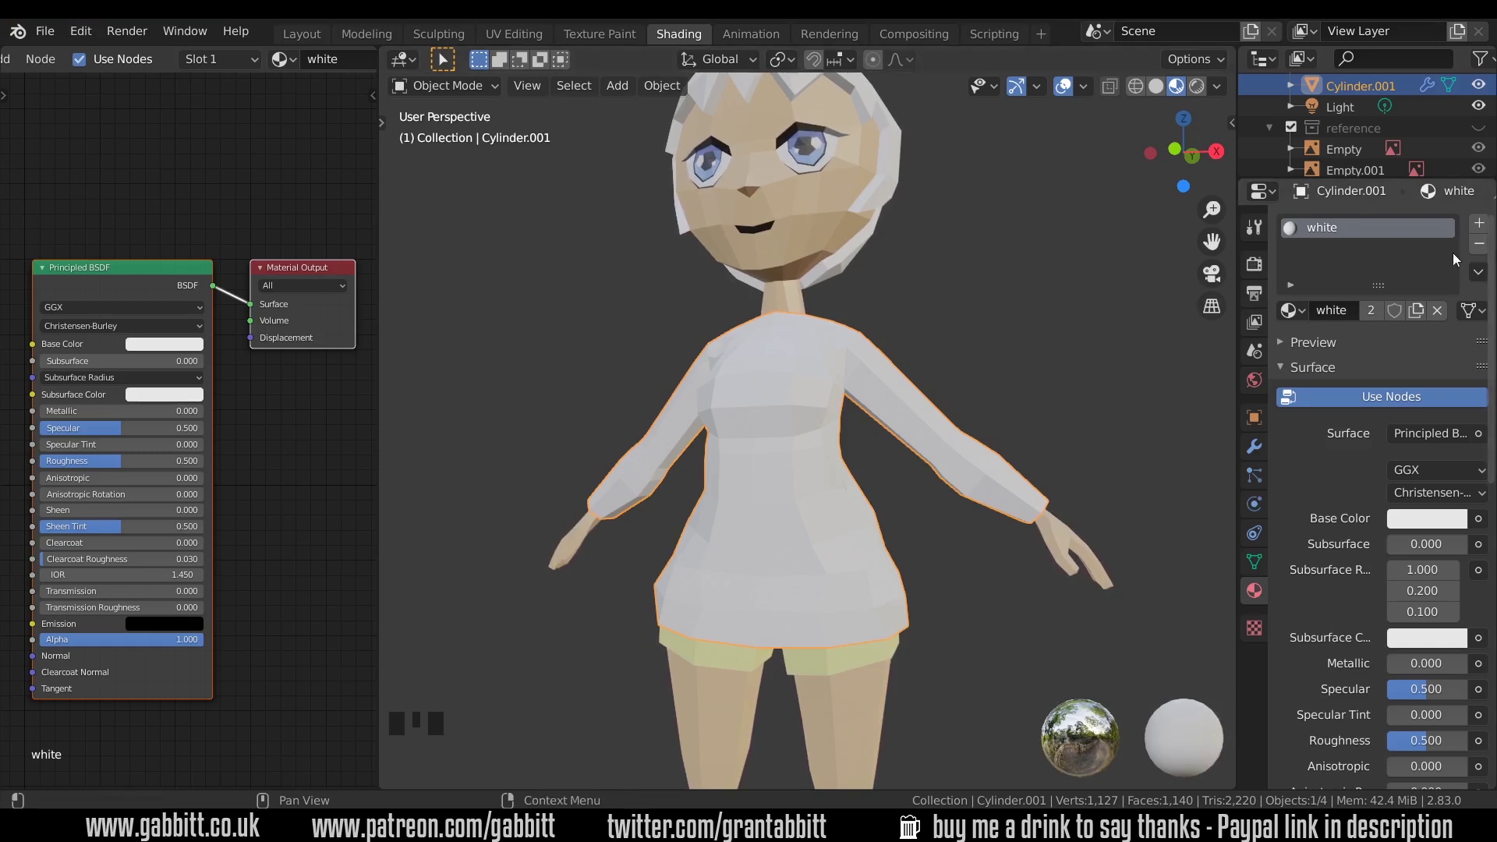
Replace the white material with a new material named jumper that has a light grey base colour
left_click(1483, 228)
left_click(1362, 350)
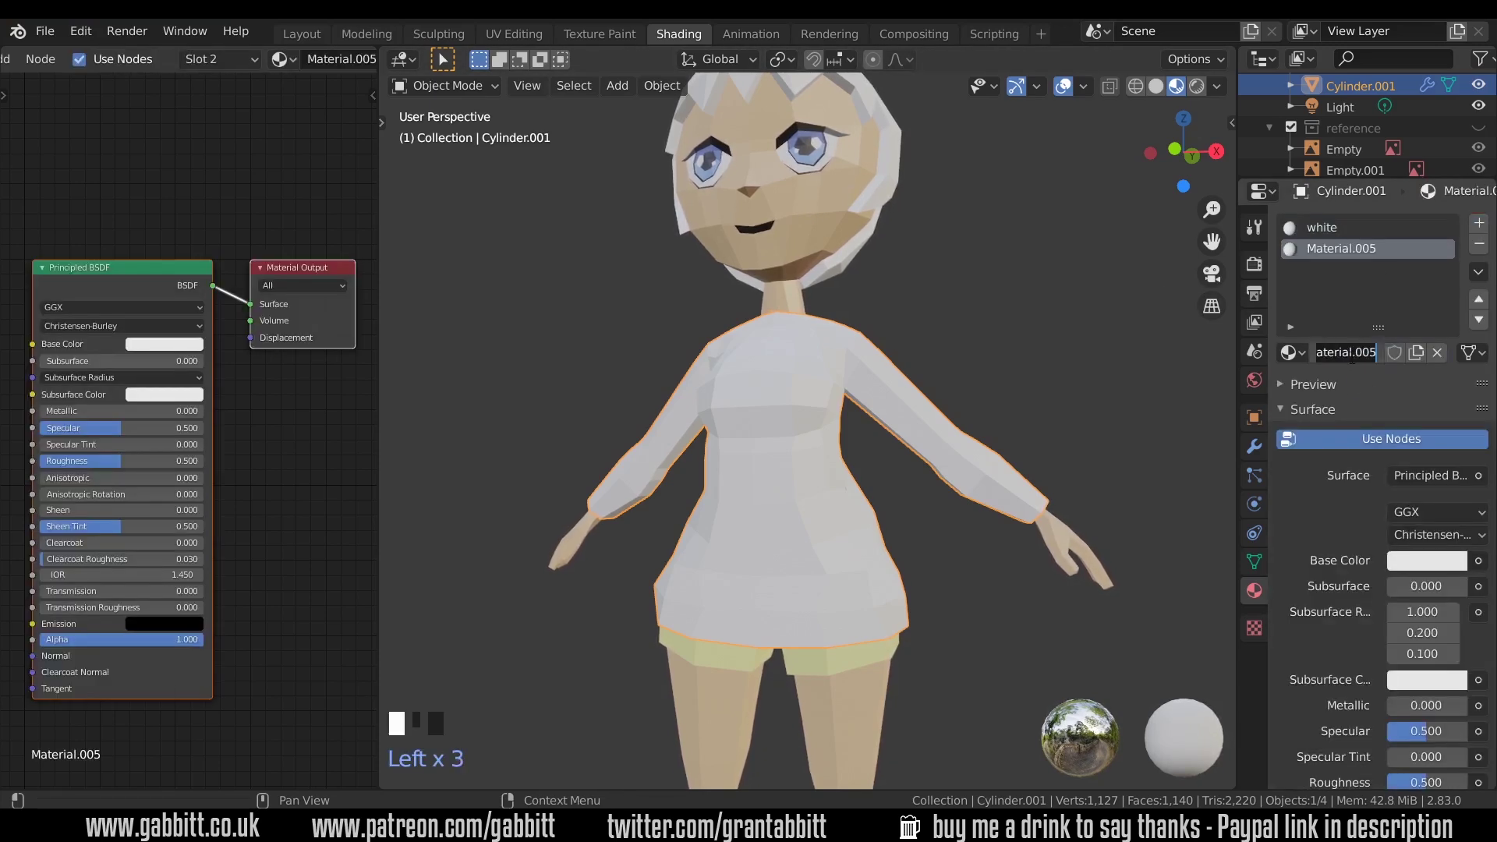
left_click(1438, 561)
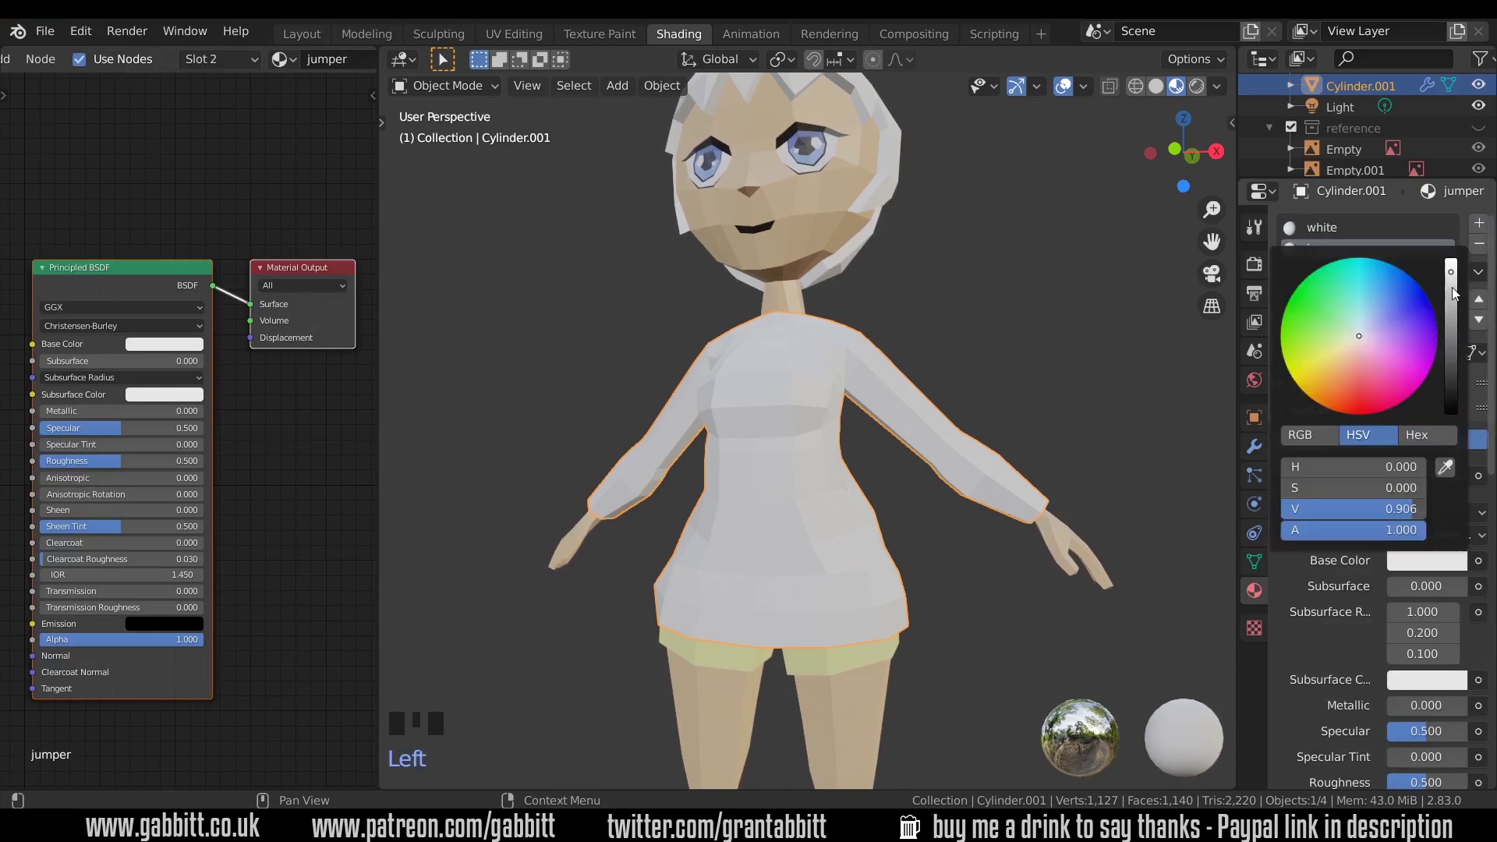
left_click(1318, 228)
left_click(1480, 245)
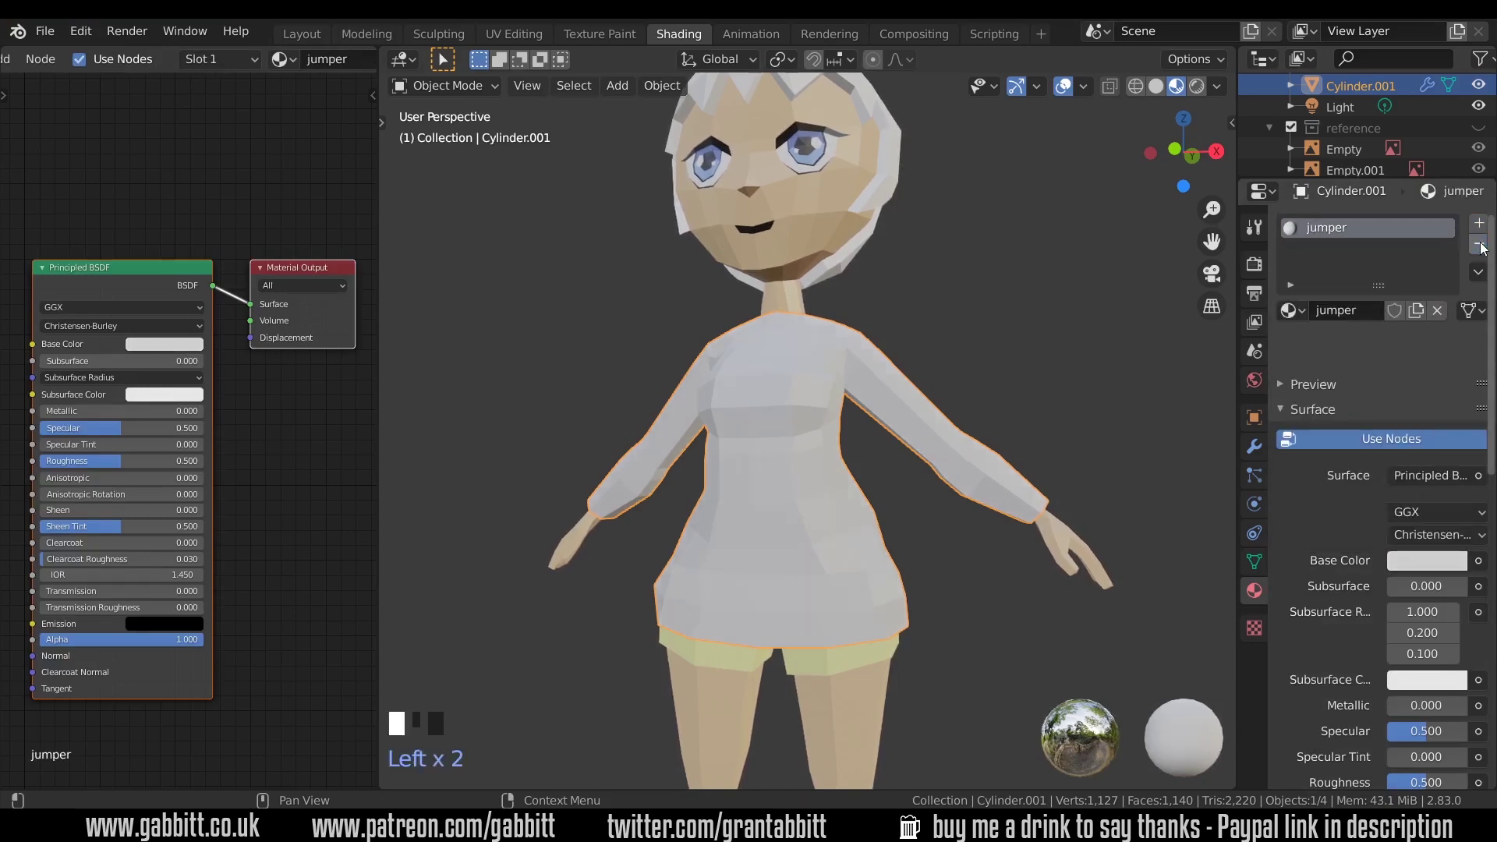
Set the jumper material's roughness to 0.851
mouse_move(808, 485)
middle_mouse_down()
mouse_move(872, 487)
mouse_move(815, 488)
middle_mouse_up()
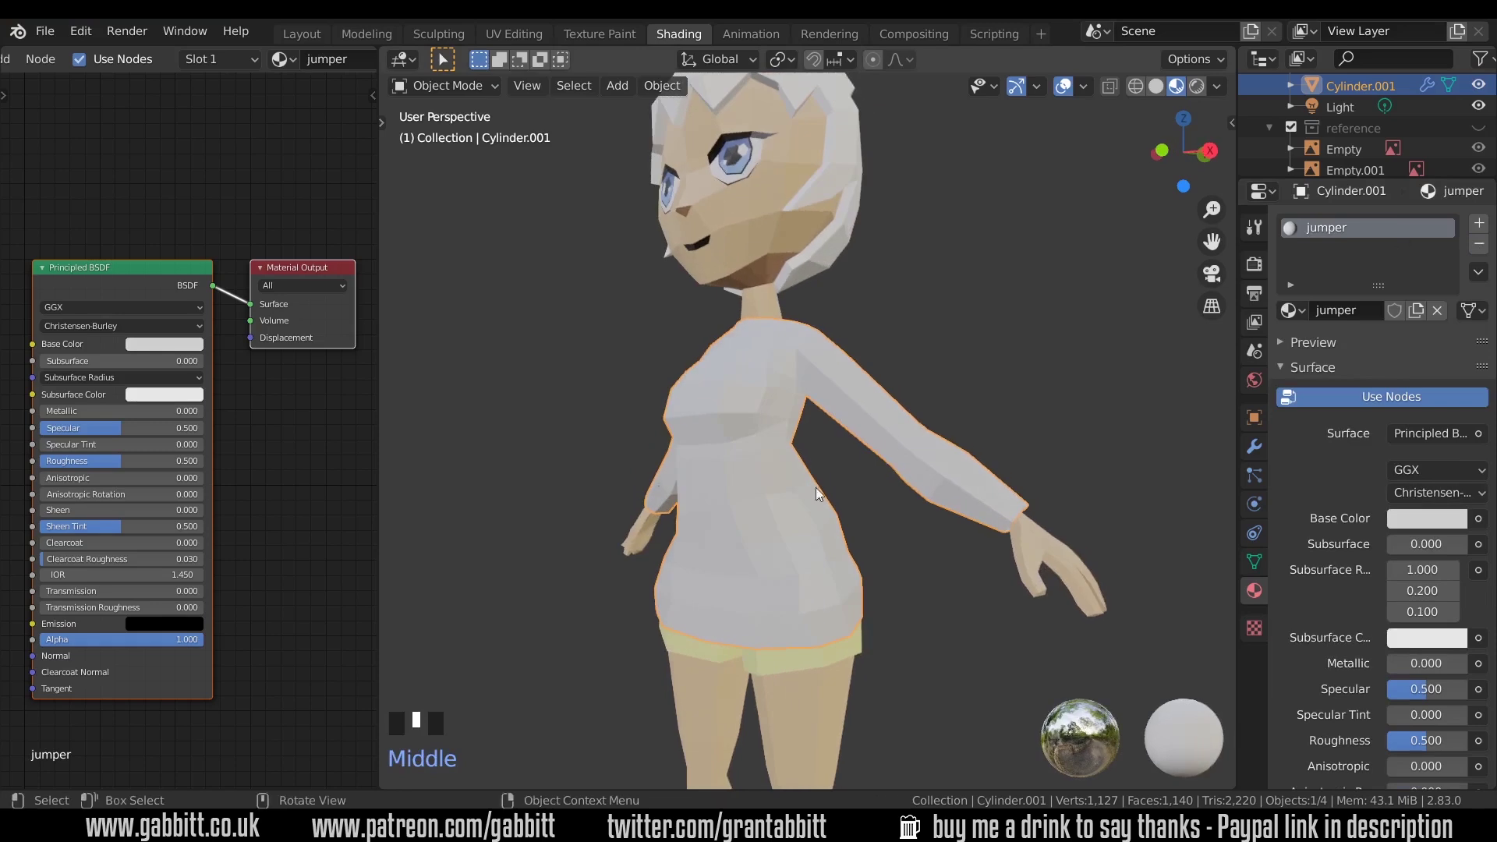
left_click(146, 461)
middle_click_drag(659, 485, 890, 451)
scroll(710, 482, "down", 4)
scroll(814, 389, "down", 4)
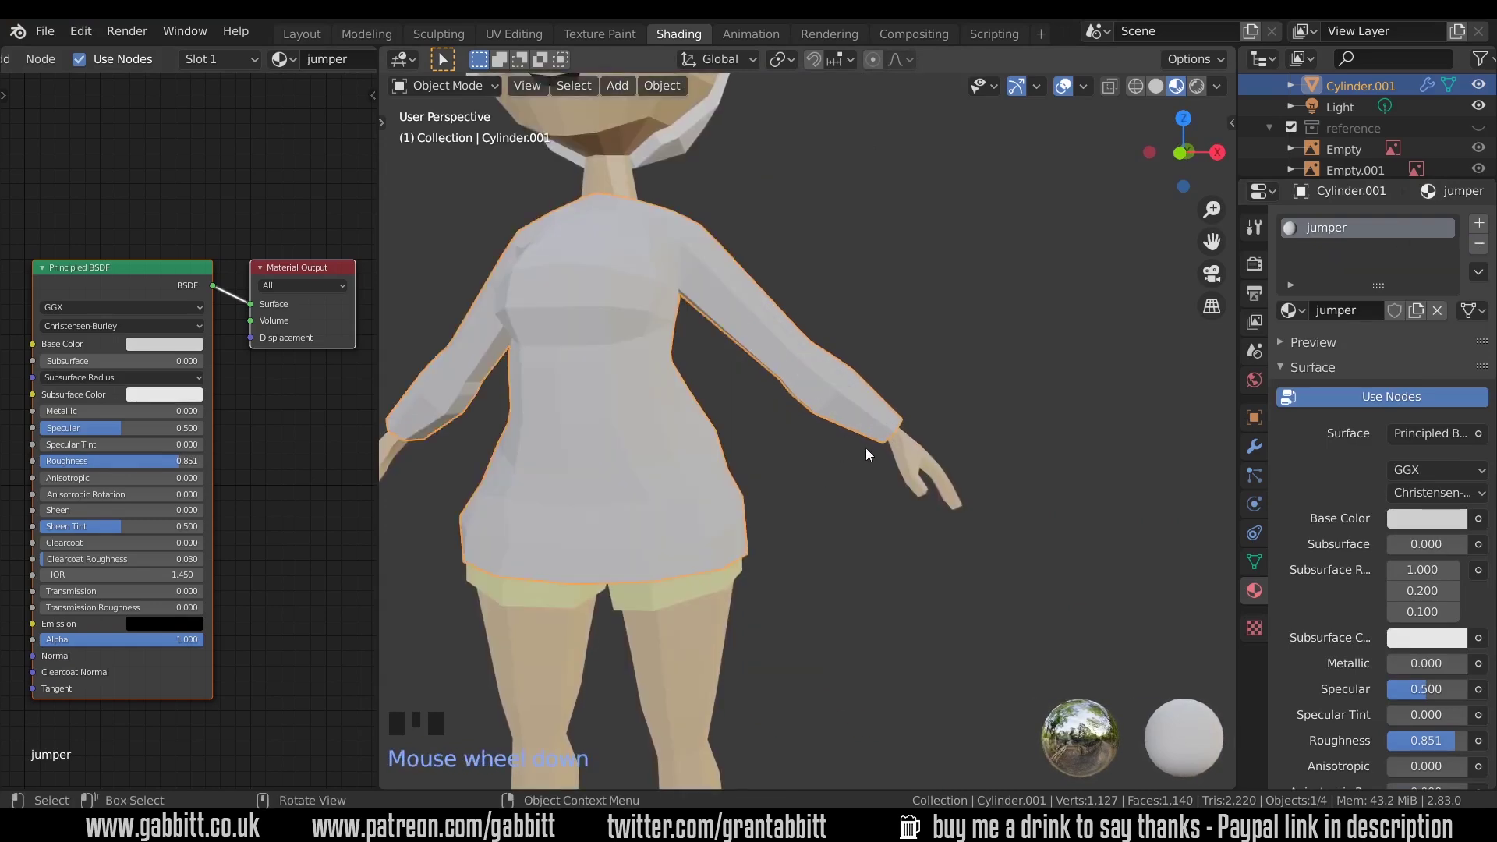
Adjust the vertices on the sleeve's underside around the elbow, working through the mesh in wireframe
key("Tab")
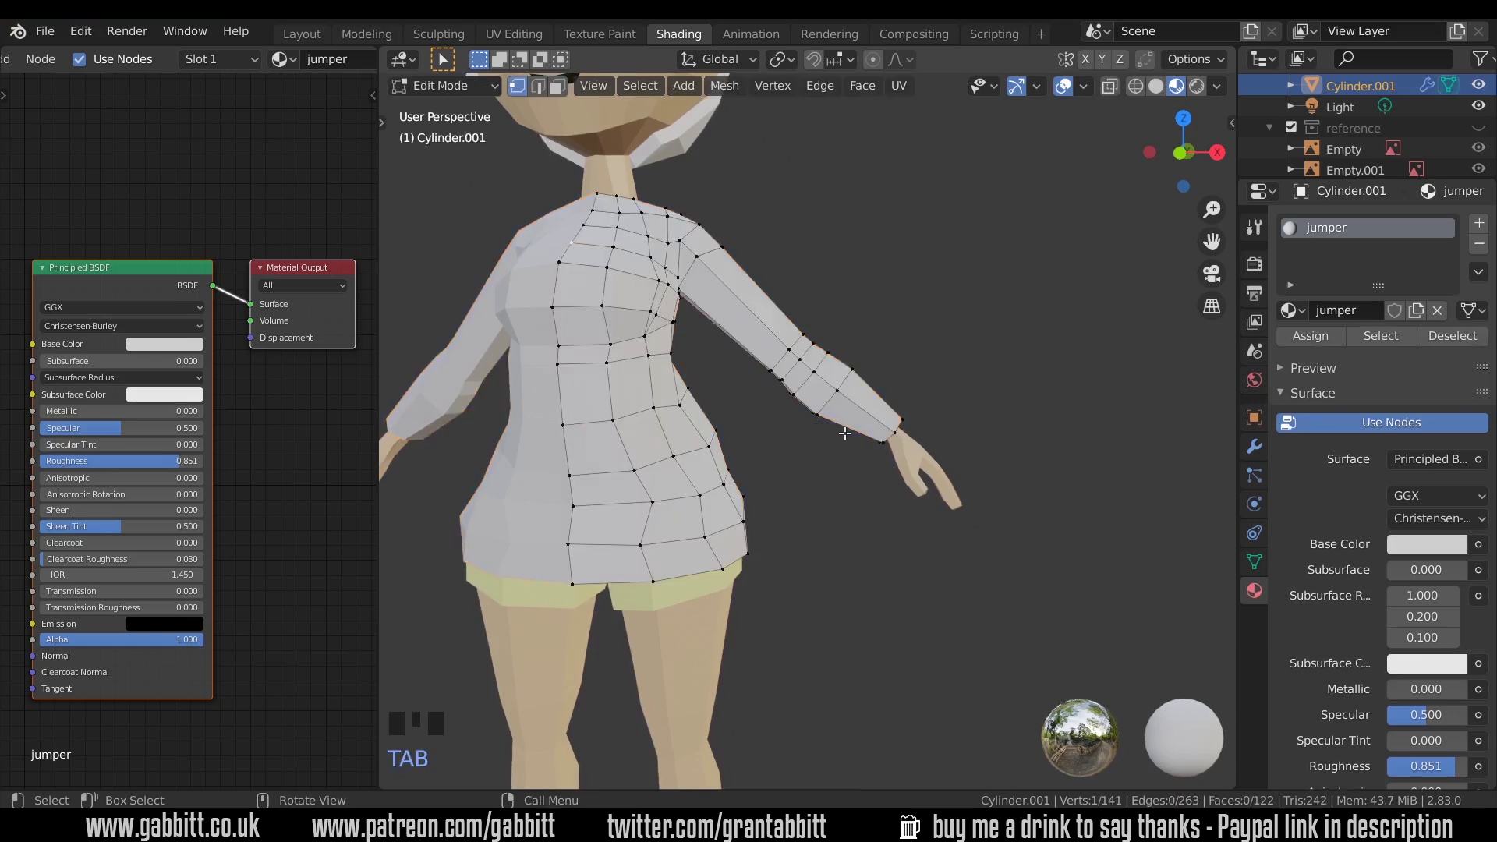
middle_click_drag(821, 425, 779, 507, "shift")
scroll(852, 453, "up", 1)
middle_click_drag(766, 452, 766, 442)
left_click(764, 457)
key("g")
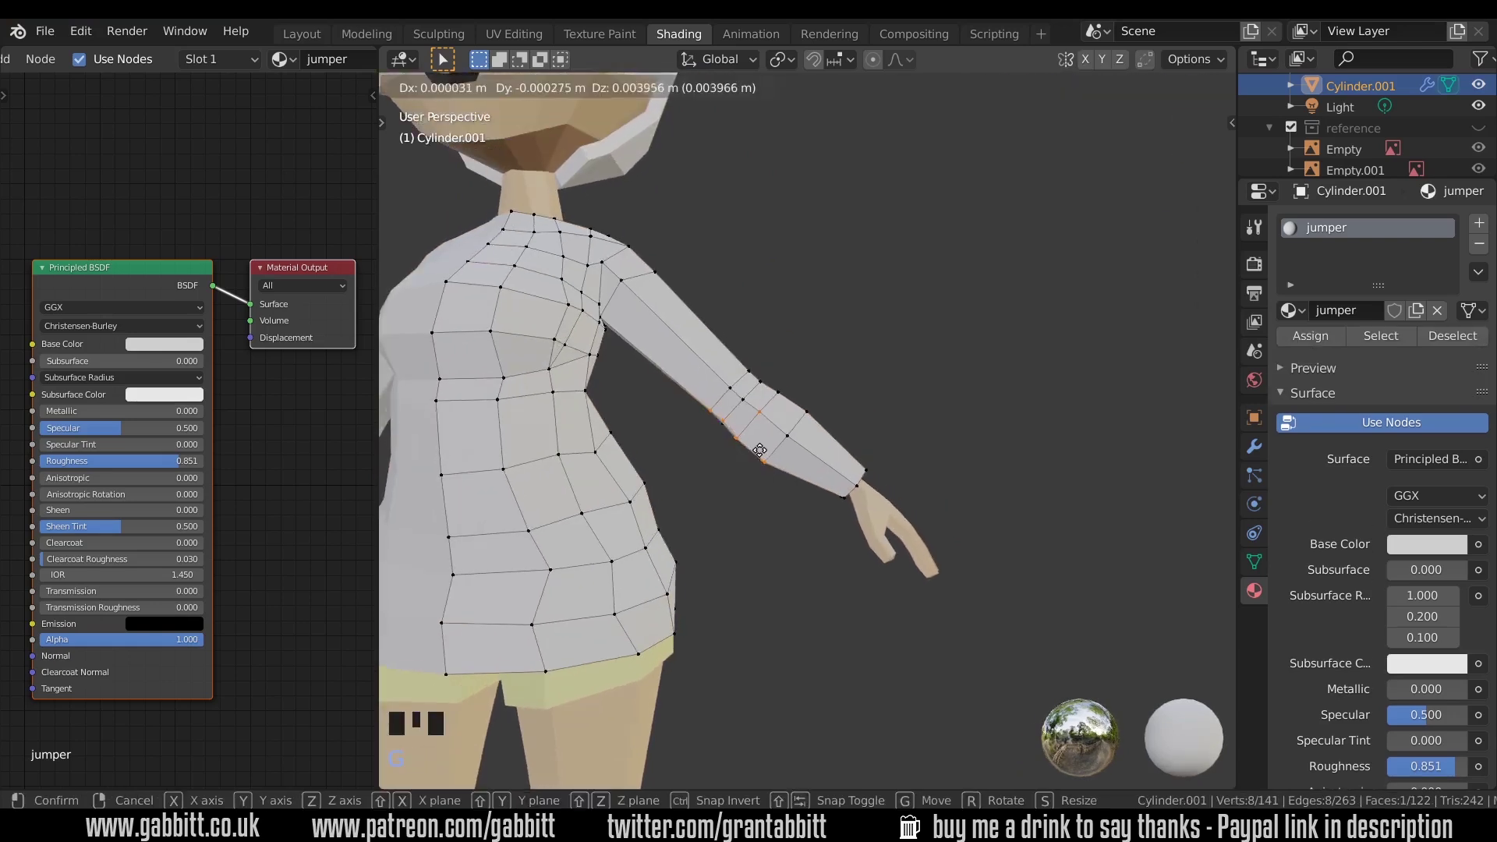
left_click(758, 451)
left_click(727, 422)
key("g")
left_click(729, 423)
left_click(1136, 87)
left_click_drag(695, 397, 786, 491)
key("g")
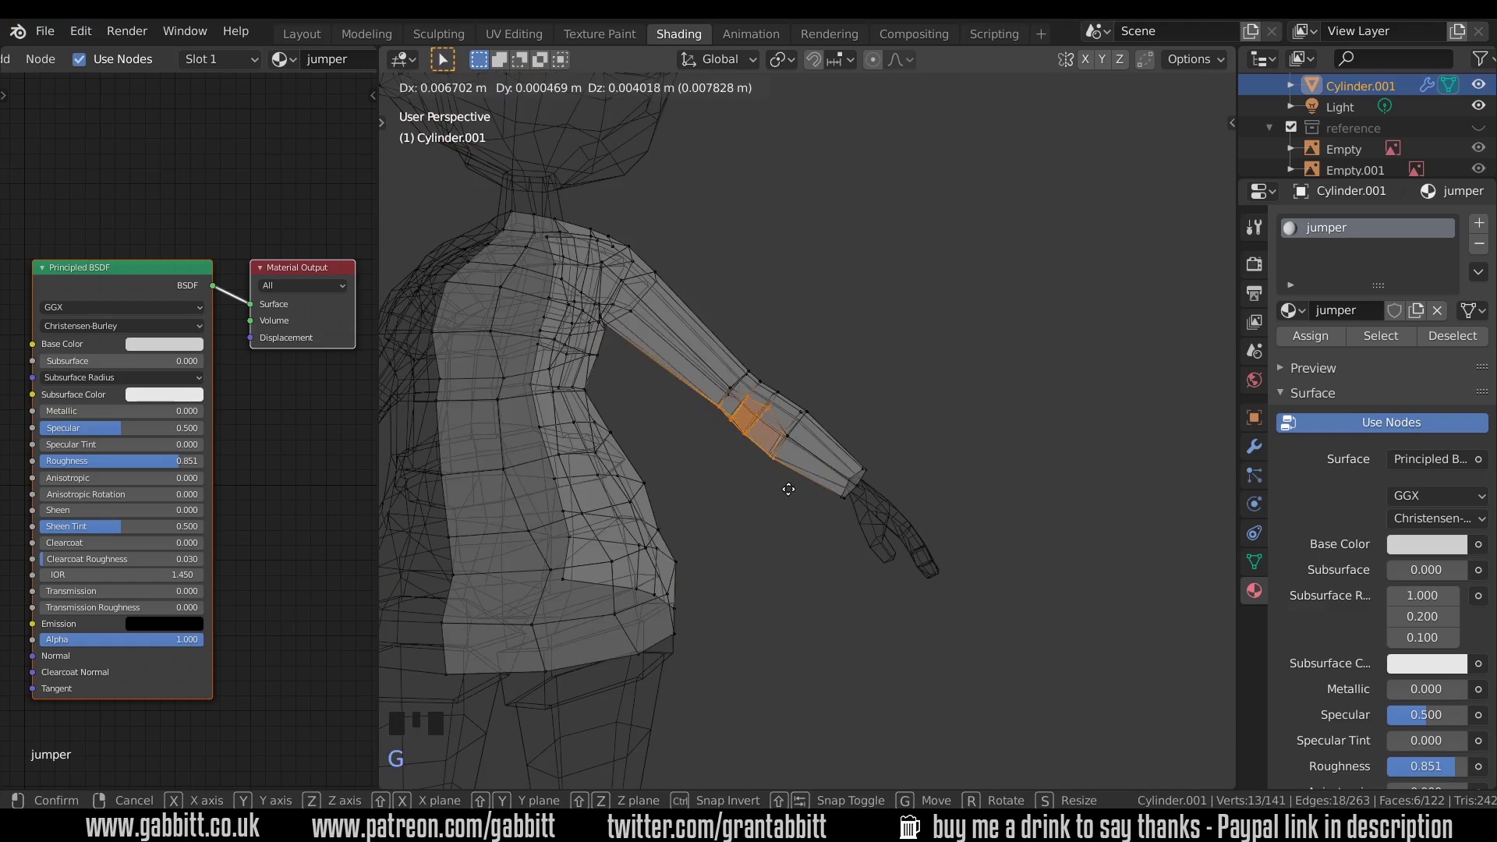
left_click(790, 490)
left_click_drag(723, 377, 743, 398)
Add two loop cuts around the lower sleeve between the elbow and wrist and slide them towards the cuff
key("ctrl+r")
scroll(841, 468, "up", 1)
left_click(840, 467)
left_click(842, 470)
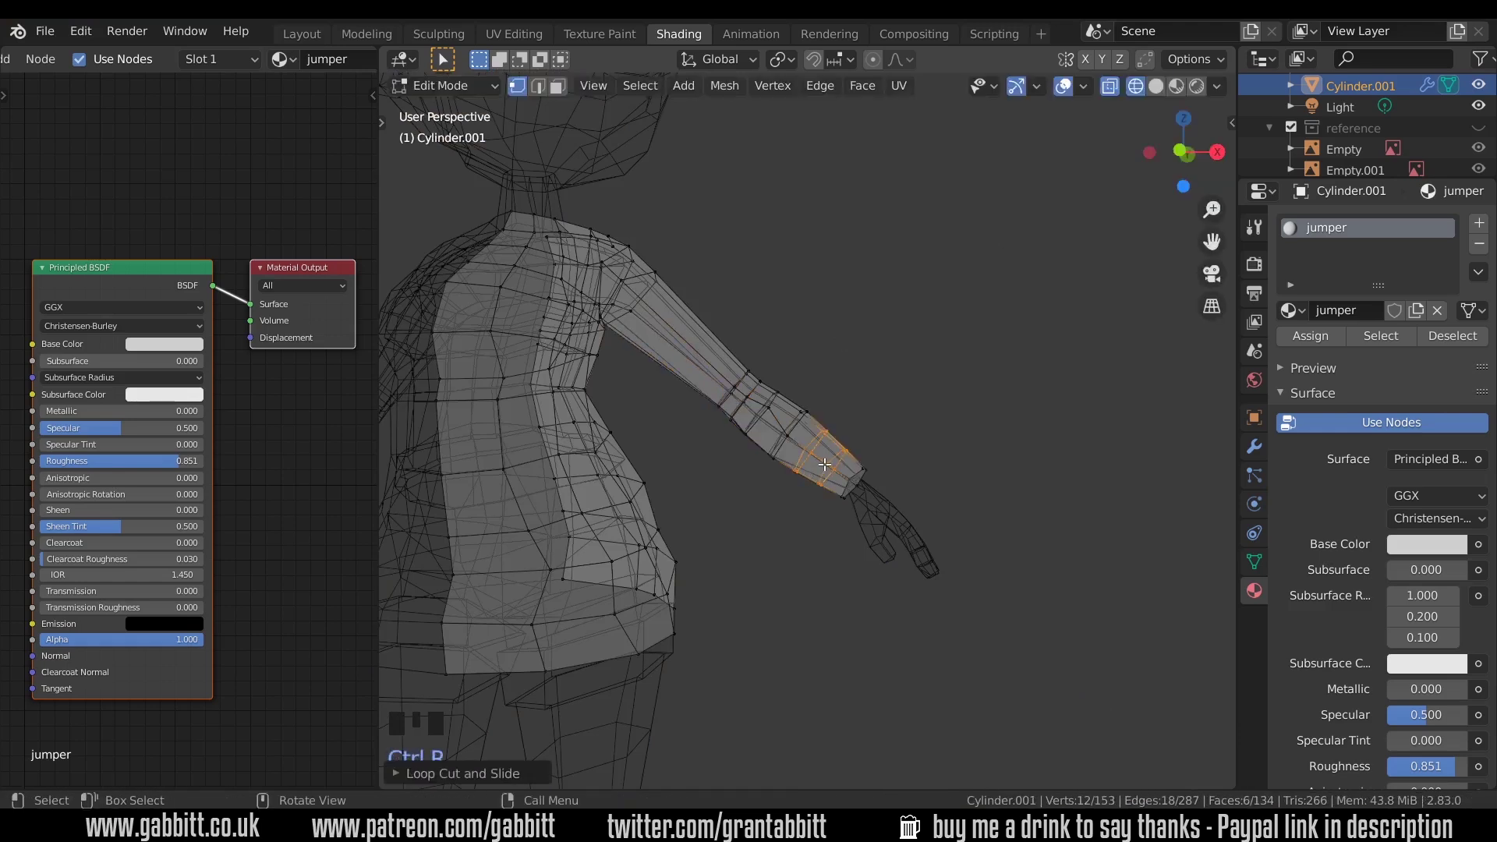
key("g")
key("g")
left_click(850, 477)
Switch to solid shading and add another loop cut around the sleeve near the cuff
middle_click_drag(856, 473, 840, 500)
left_click(1155, 86)
scroll(917, 439, "up", 1)
key("ctrl+r")
left_click(841, 487)
left_click(842, 487)
Move the lower sleeve's underside vertices to form a baggy fold gathering above the cuff
key("g")
left_click(850, 538)
key("g")
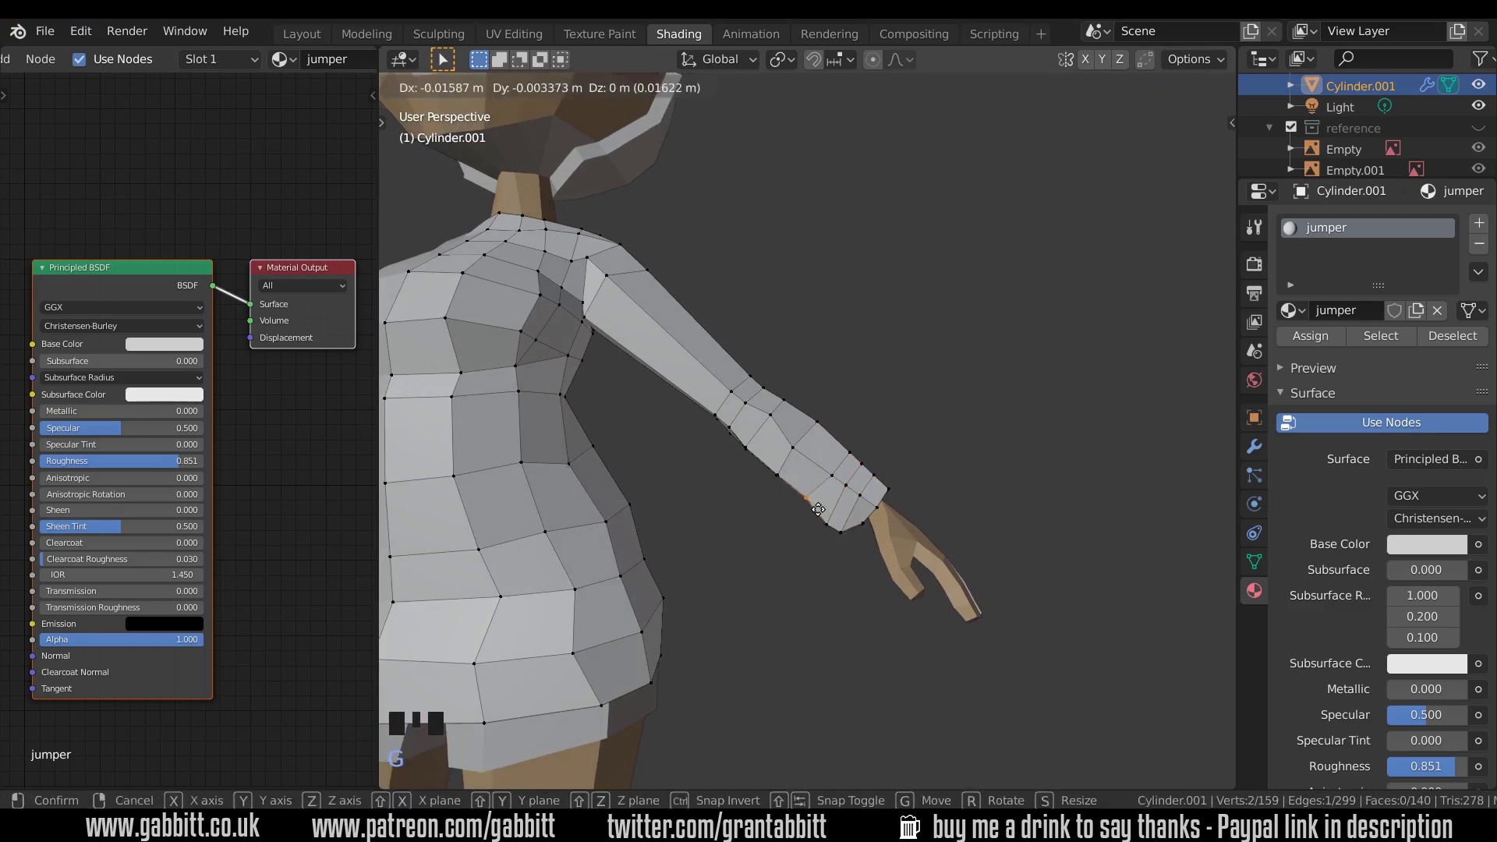
left_click(820, 516)
left_click_drag(764, 465, 787, 489)
key("g")
left_click(789, 496)
Reposition vertices on the inner side of the lower sleeve so the fabric sags above the wrist
middle_click_drag(840, 483, 745, 488)
left_click(936, 486)
key("g")
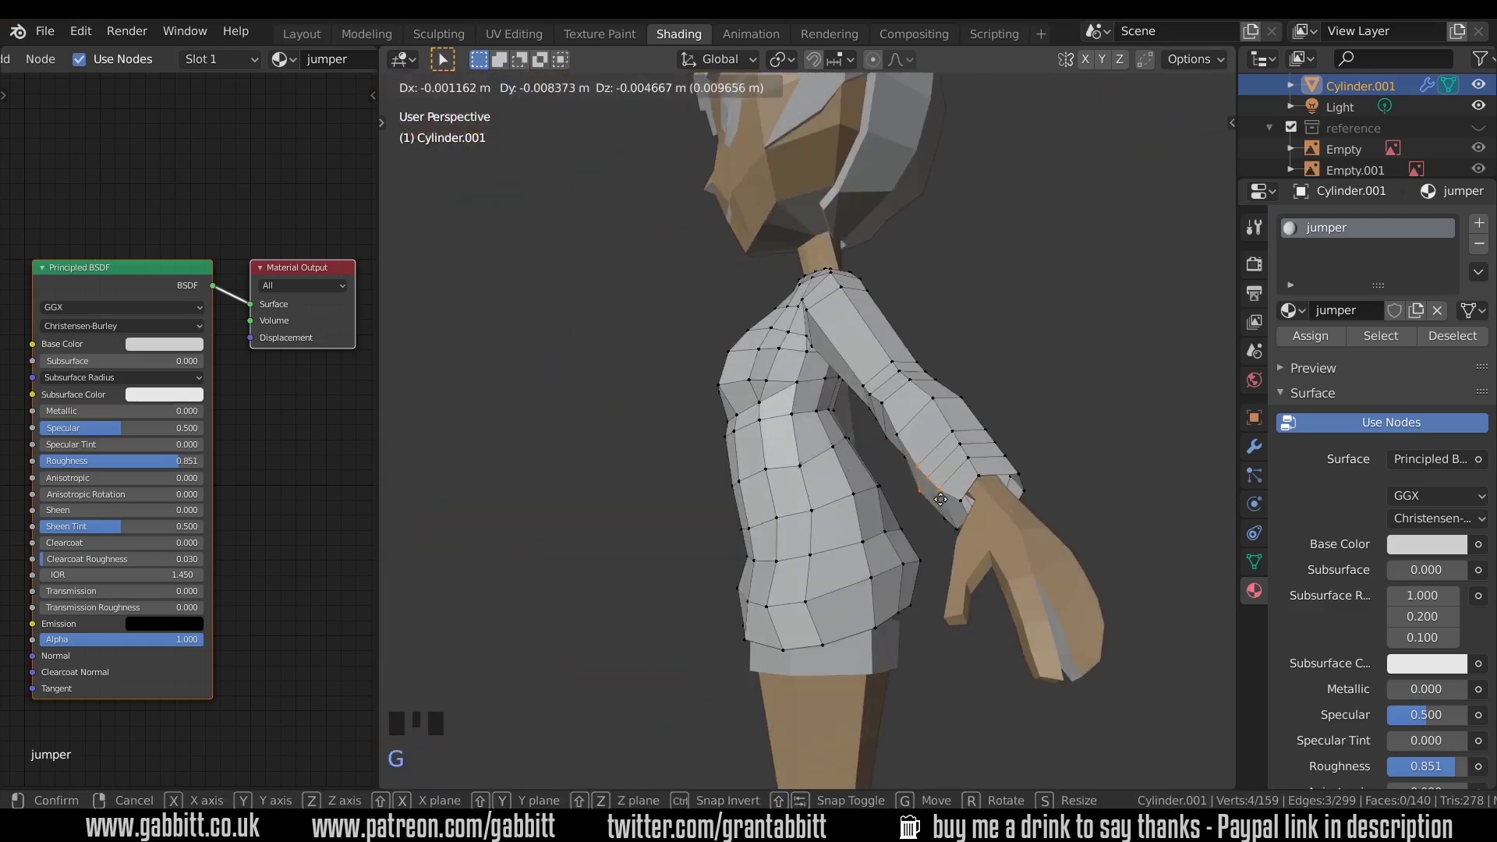
left_click(930, 482)
middle_click_drag(931, 482, 972, 476)
left_click(925, 478)
key("g")
left_click(925, 481)
left_click(852, 468)
key("g")
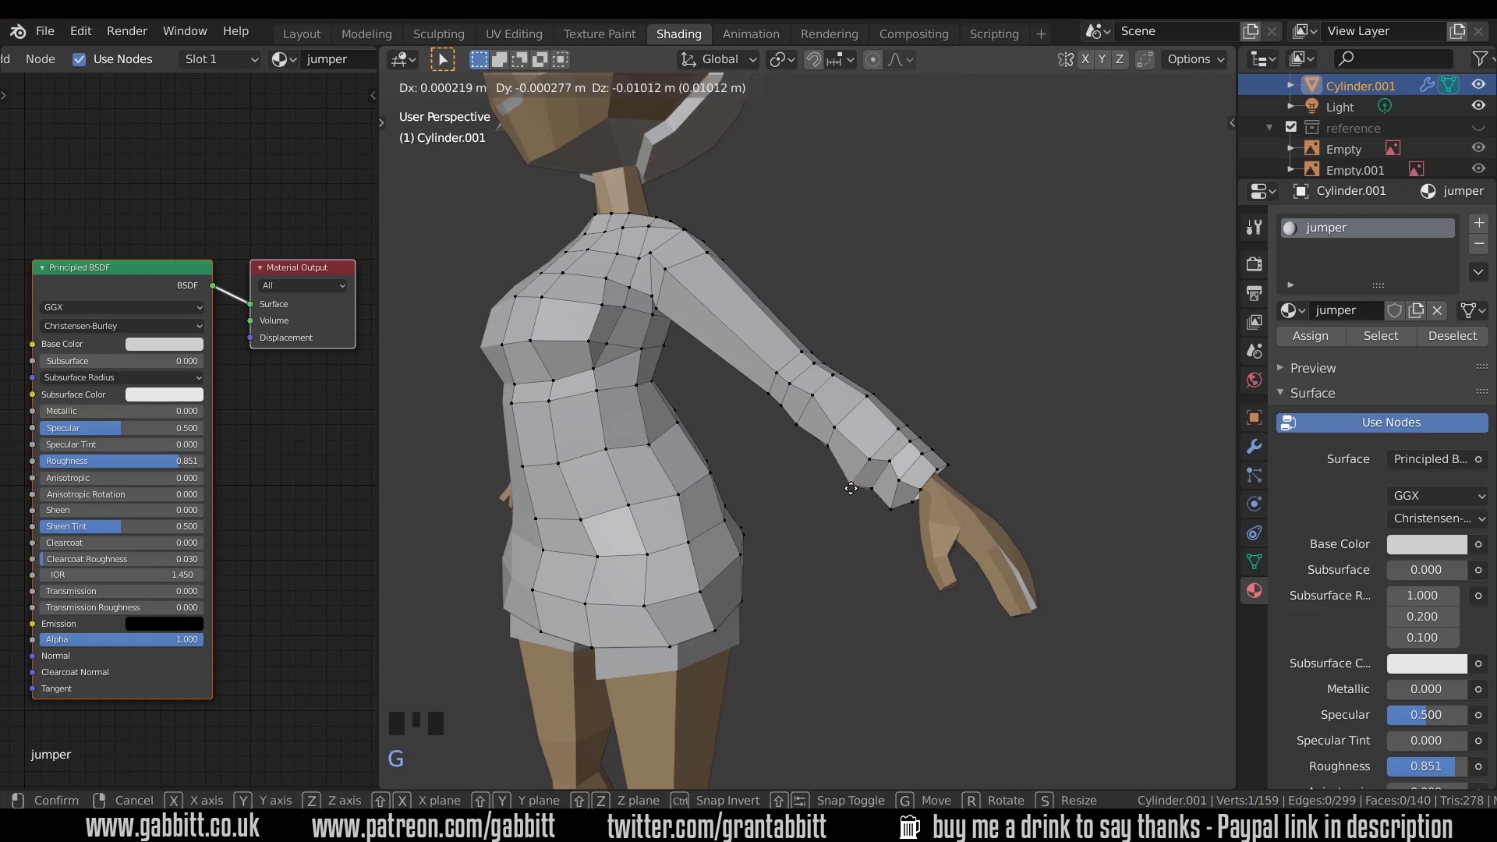
left_click(850, 474)
Refine the edges at the sleeve's cuff and along the underside of the forearm
middle_click_drag(850, 474, 882, 460)
left_click_drag(879, 451, 895, 466)
key("g")
key("Escape")
key("Tab")
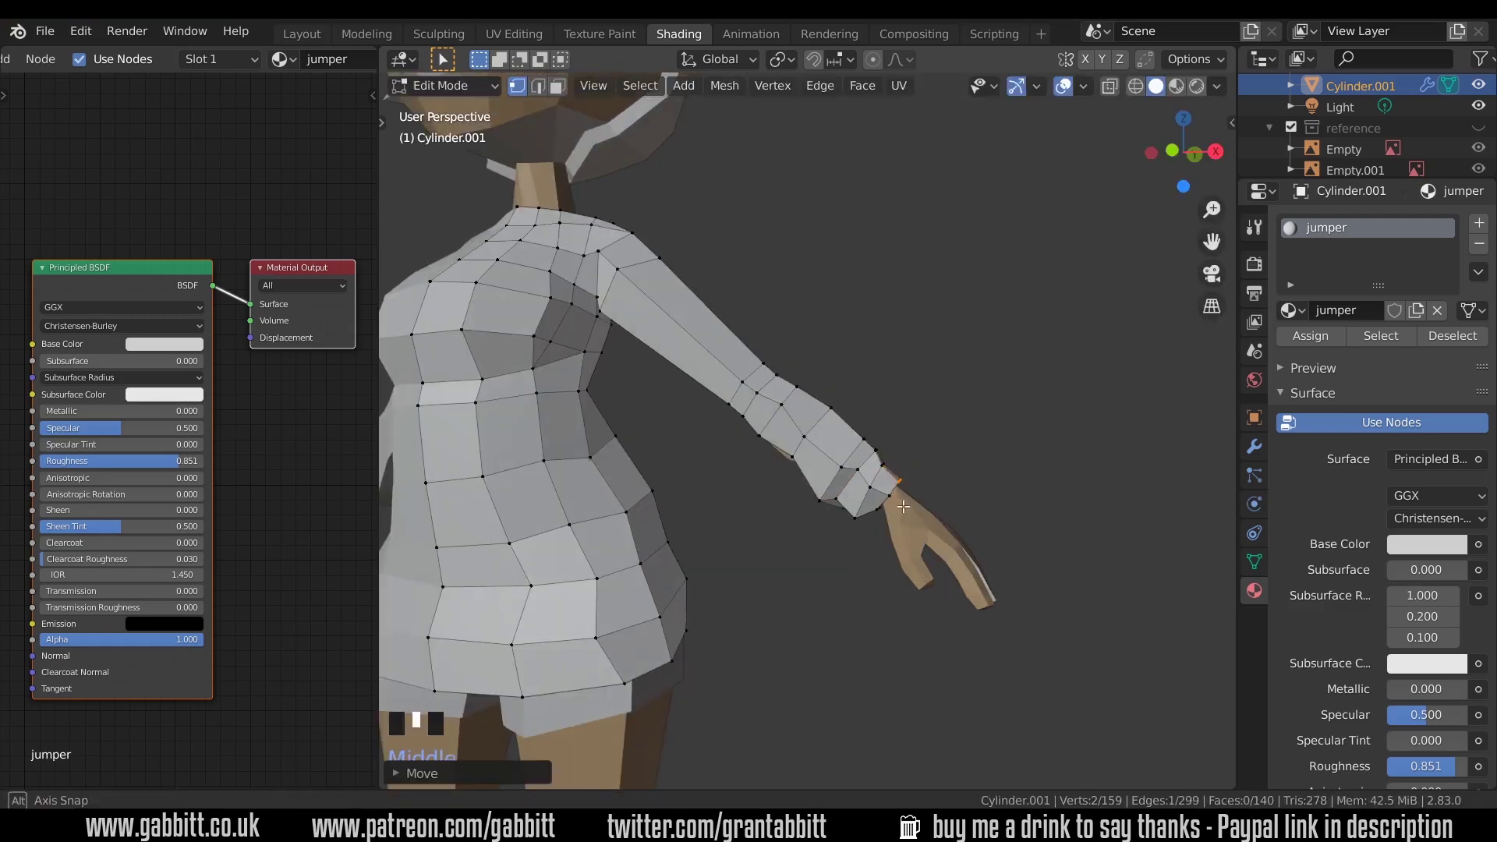
scroll(871, 502, "down", 4)
middle_click_drag(870, 502, 862, 448)
key("Tab")
scroll(947, 475, "up", 5)
key("g")
left_click(877, 460)
Slide the sleeve vertices under the elbow and adjust a neighbouring vertex of the lower sleeve
left_click_drag(850, 417, 888, 456)
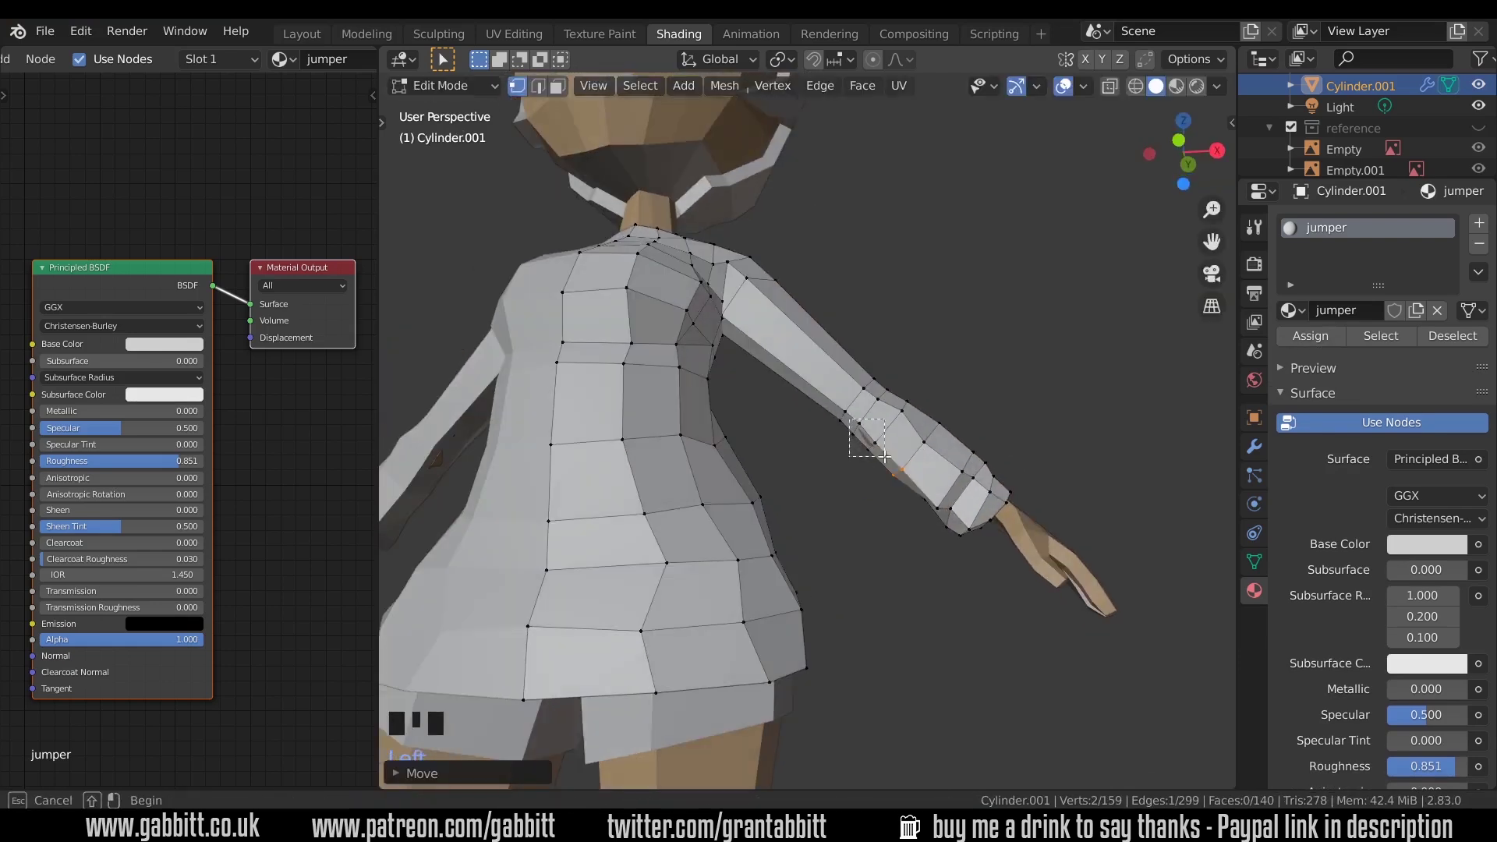
key("g")
key("g")
middle_click_drag(881, 453, 1208, 492)
left_click(992, 484)
key("g")
Move vertices on the back of the lower sleeve to round out its loose shape
left_click(569, 499)
key("g")
middle_click_drag(569, 499, 932, 534)
left_click(605, 503)
key("g")
left_click(725, 472)
key("g")
left_click(749, 479)
Switch to material preview shading and check the sweater on the whole character
key("Tab")
middle_click_drag(932, 534, 895, 493, "shift")
scroll(881, 526, "down", 5)
key("Tab")
left_click(1177, 88)
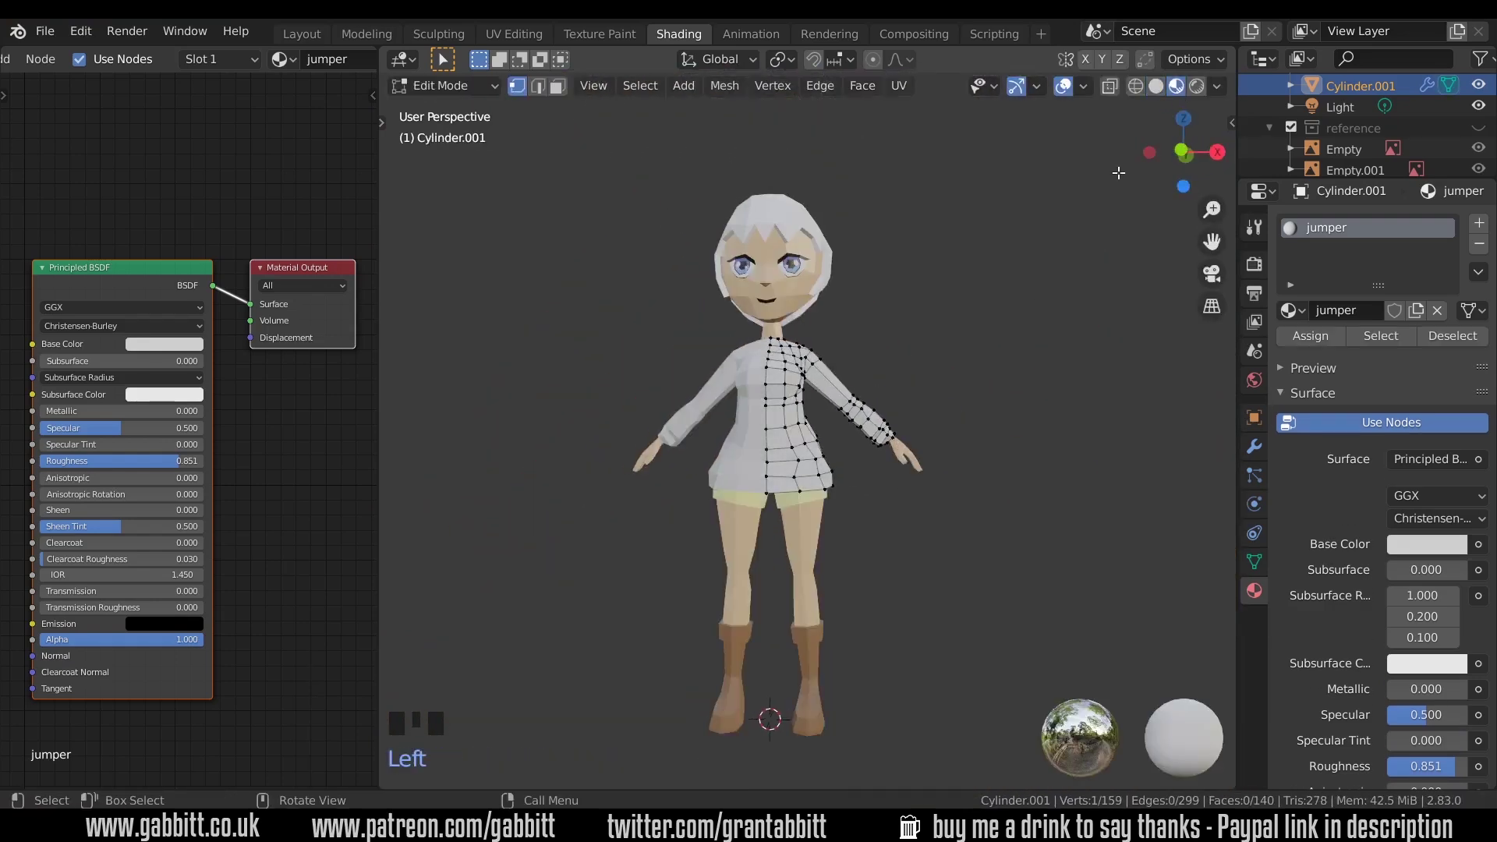
middle_click_drag(994, 397, 960, 421)
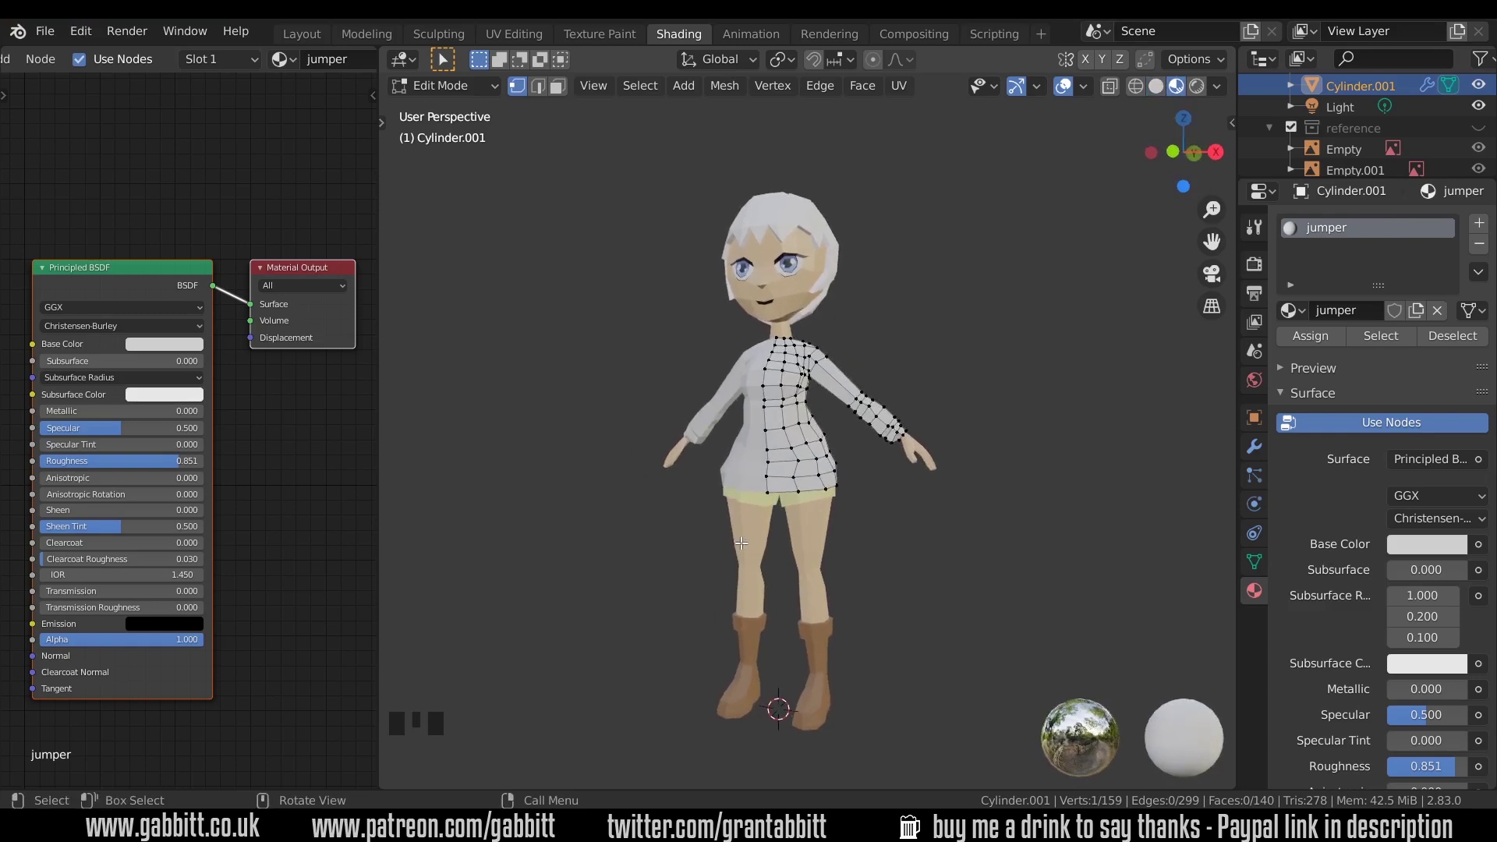
Nudge a single vertex on the sweater near the shoulder
middle_click_drag(936, 474, 996, 526)
scroll(936, 487, "up", 4)
left_click(852, 413)
key("g")
left_click(850, 416)
scroll(928, 417, "up", 3)
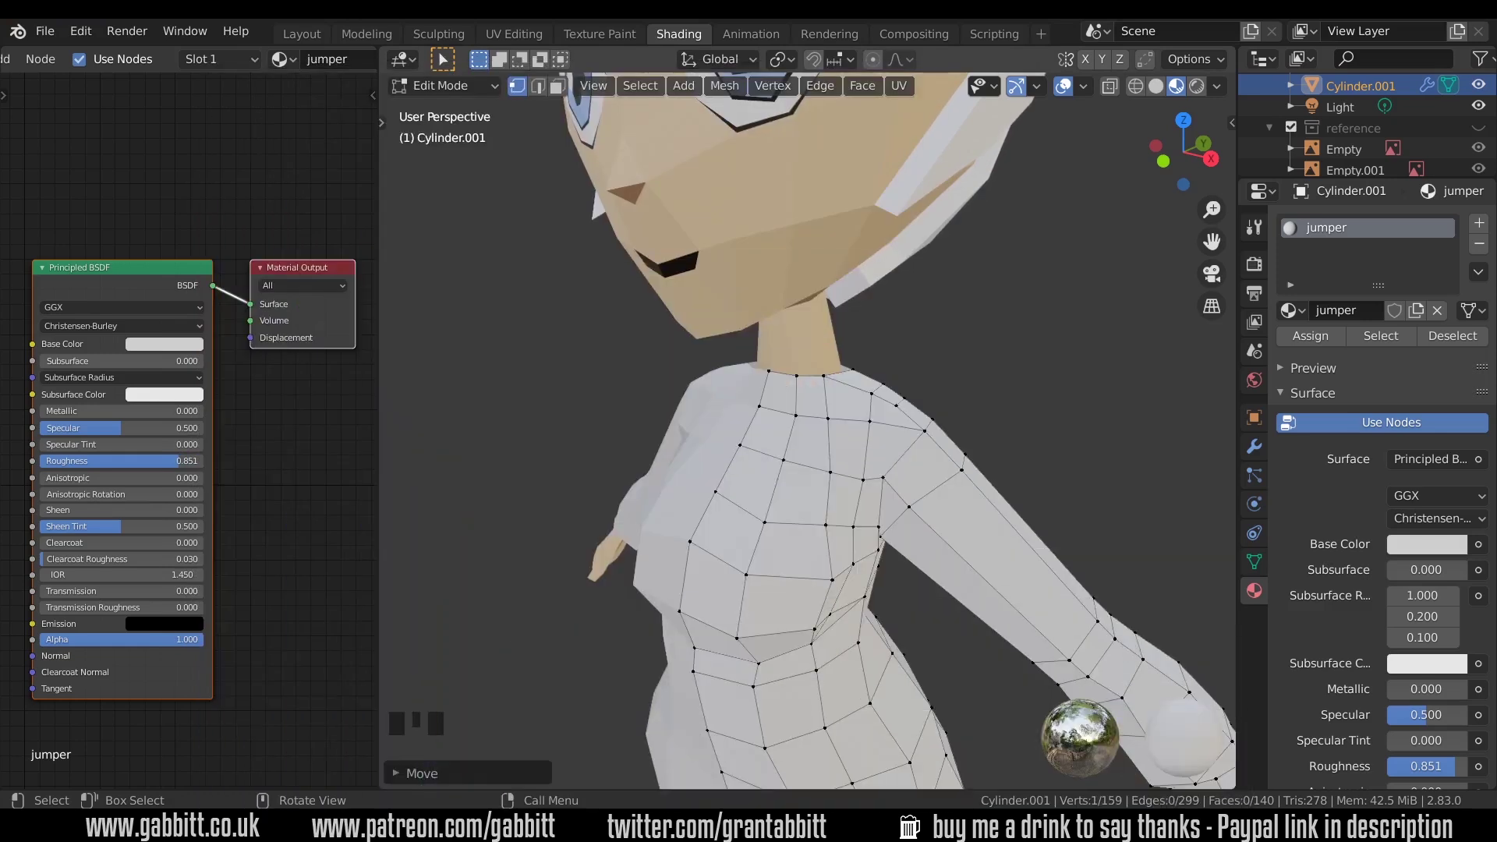
Cut new edges with the Knife around the sweater's neckline at the top of the shoulder and dissolve two redundant edges
middle_click_drag(912, 375, 847, 418)
key("k")
key("Return")
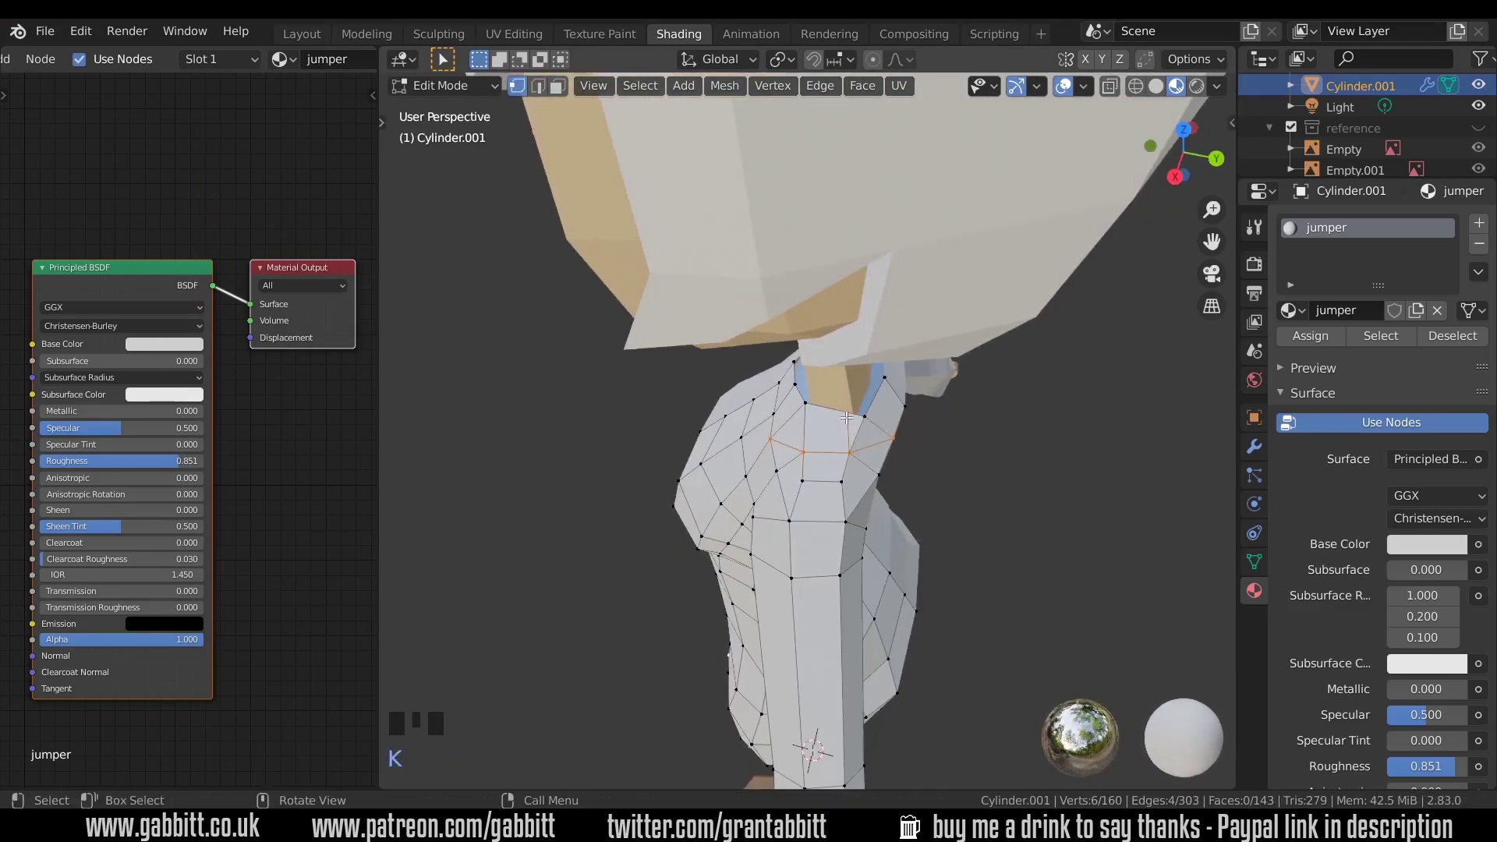
key("k")
left_click(828, 401)
key("Return")
key("2")
left_click(856, 436, "shift")
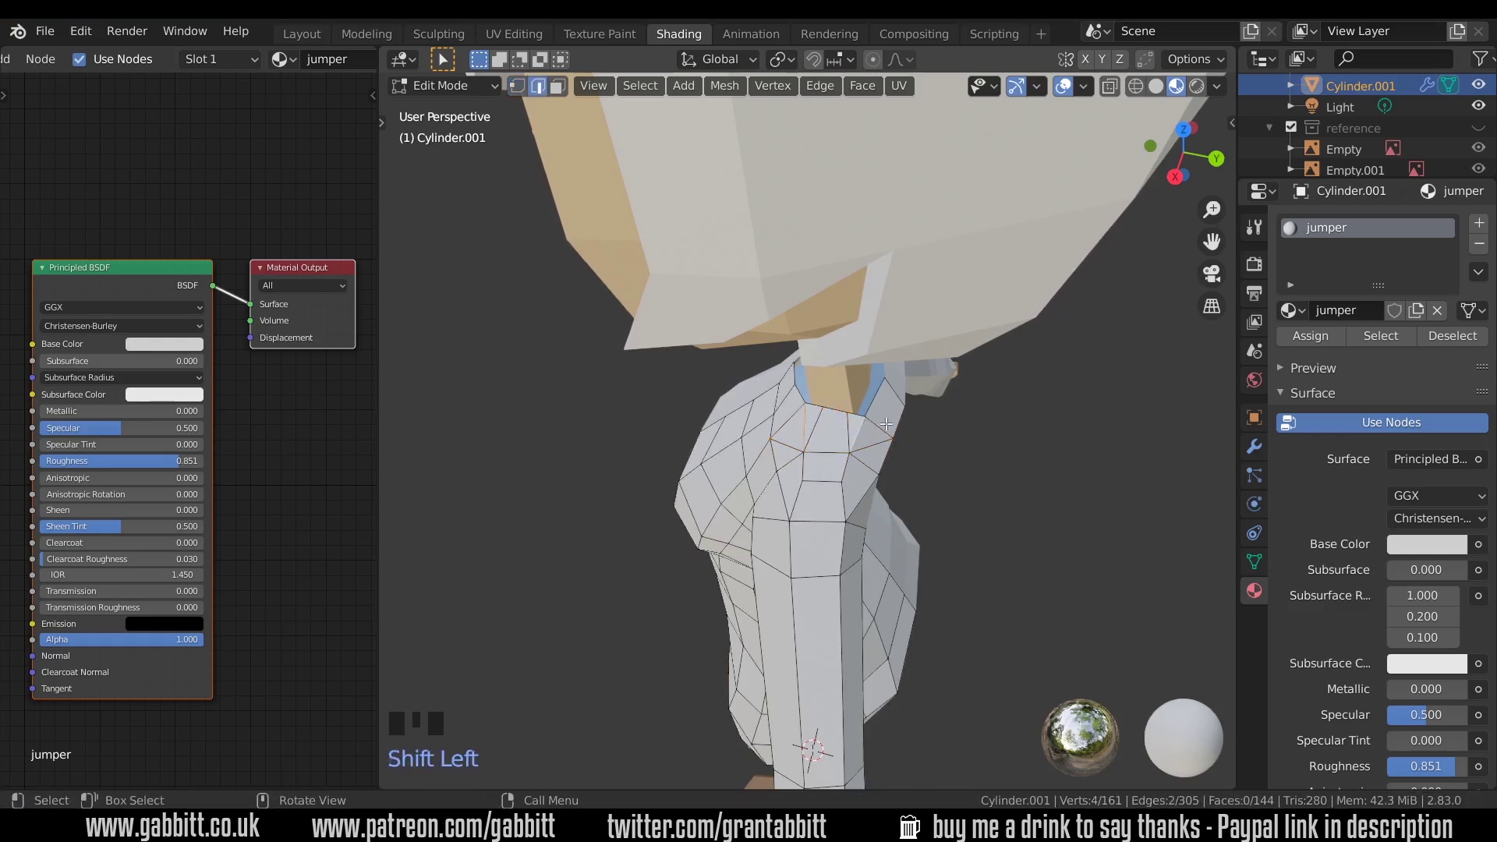
key("ctrl+x")
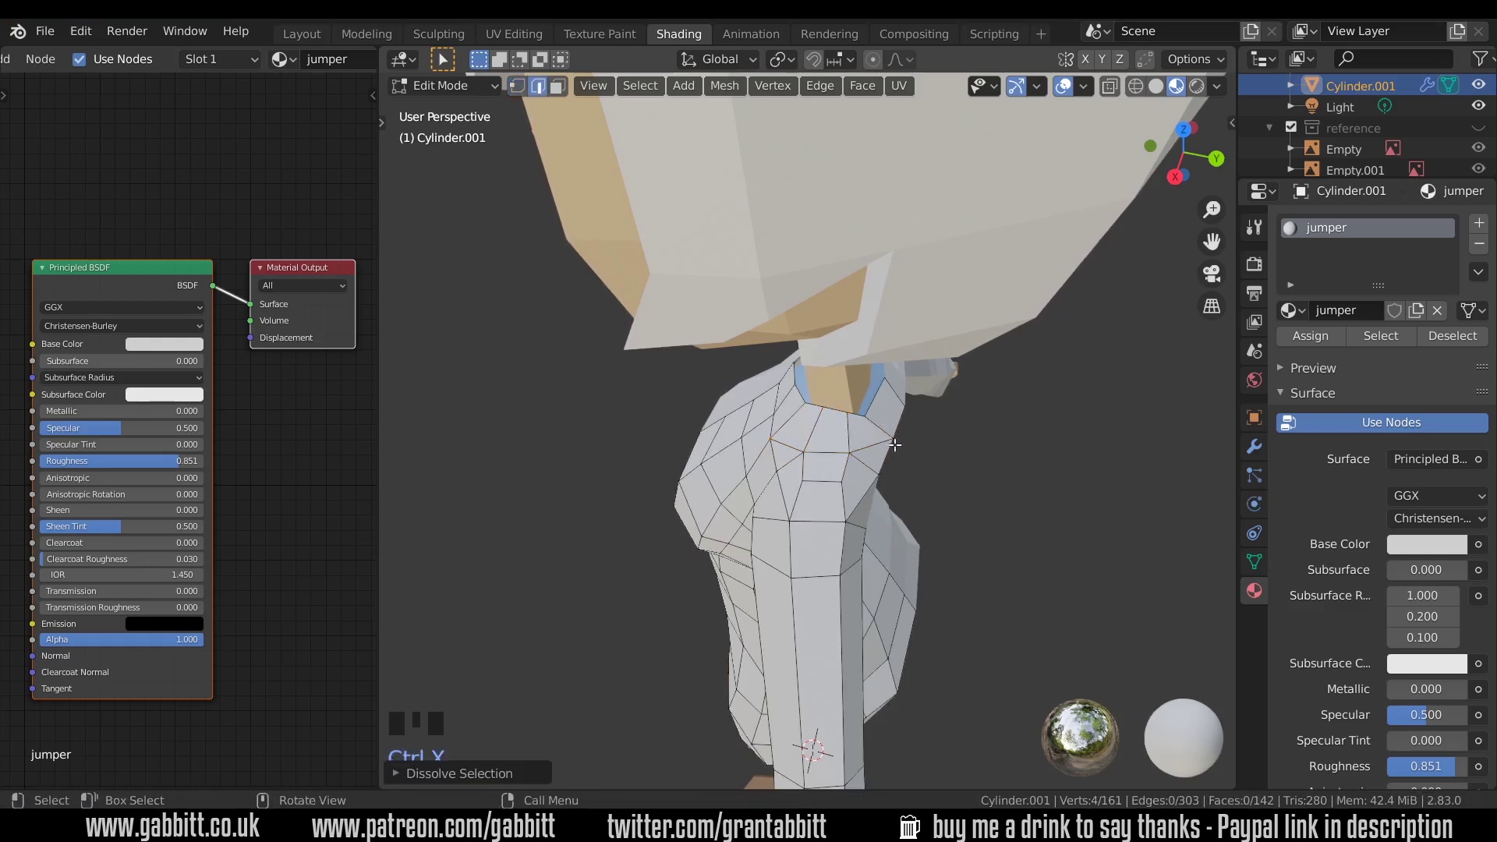
Slide a vertex near the sweater's neckline along its edge and reposition it to even out the neck opening
middle_click_drag(894, 444, 850, 389)
key("1")
left_click(858, 438)
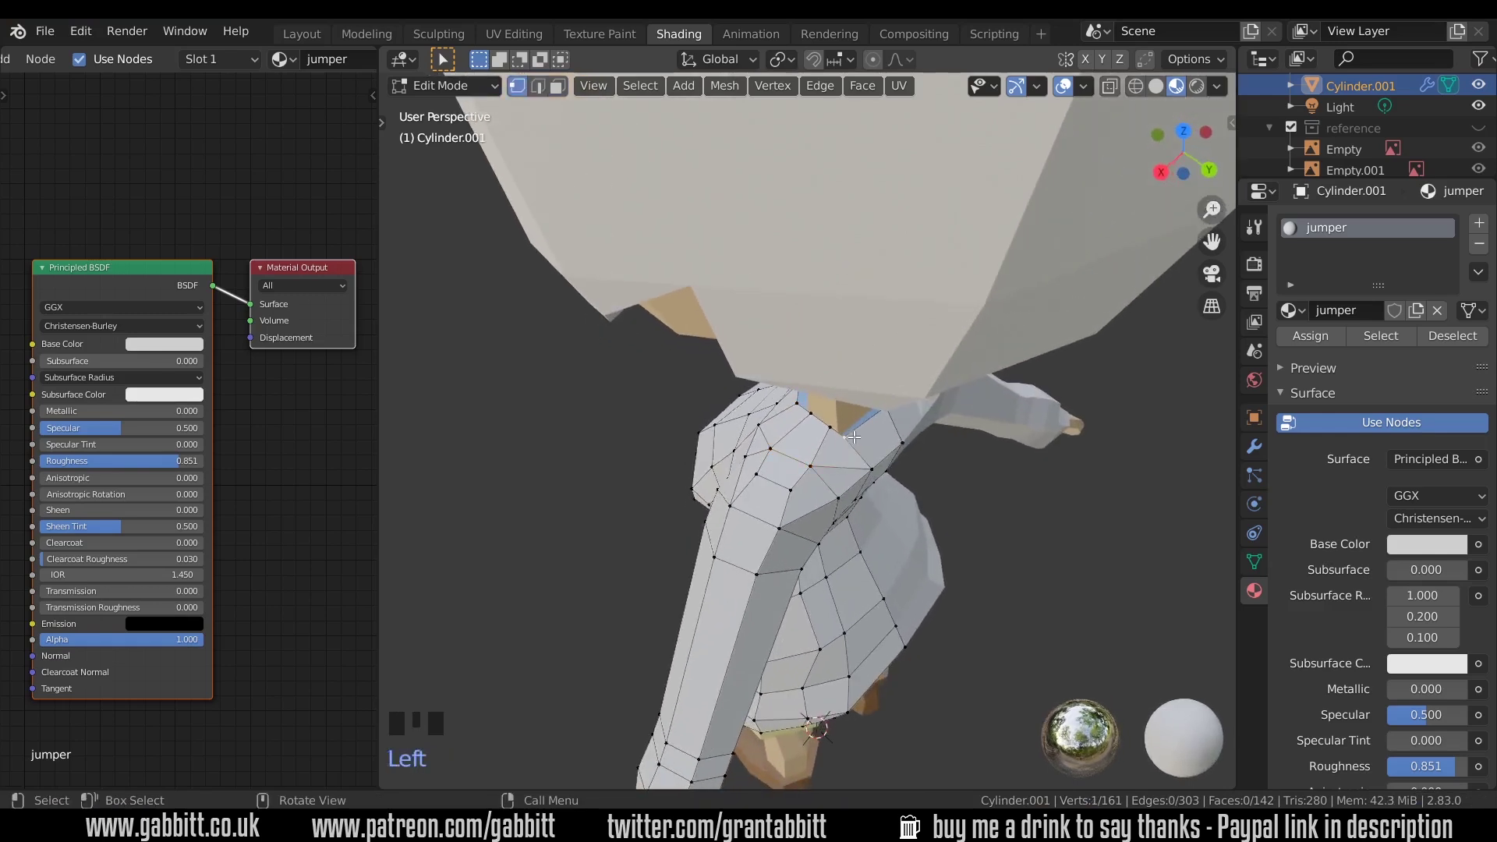
key("g")
key("g")
left_click(862, 424)
key("g")
left_click(919, 379)
Extrude the ring of faces around the sweater's neckline upward to form a raised collar
key("3")
left_click(832, 399, "alt")
key("e")
left_click(909, 382)
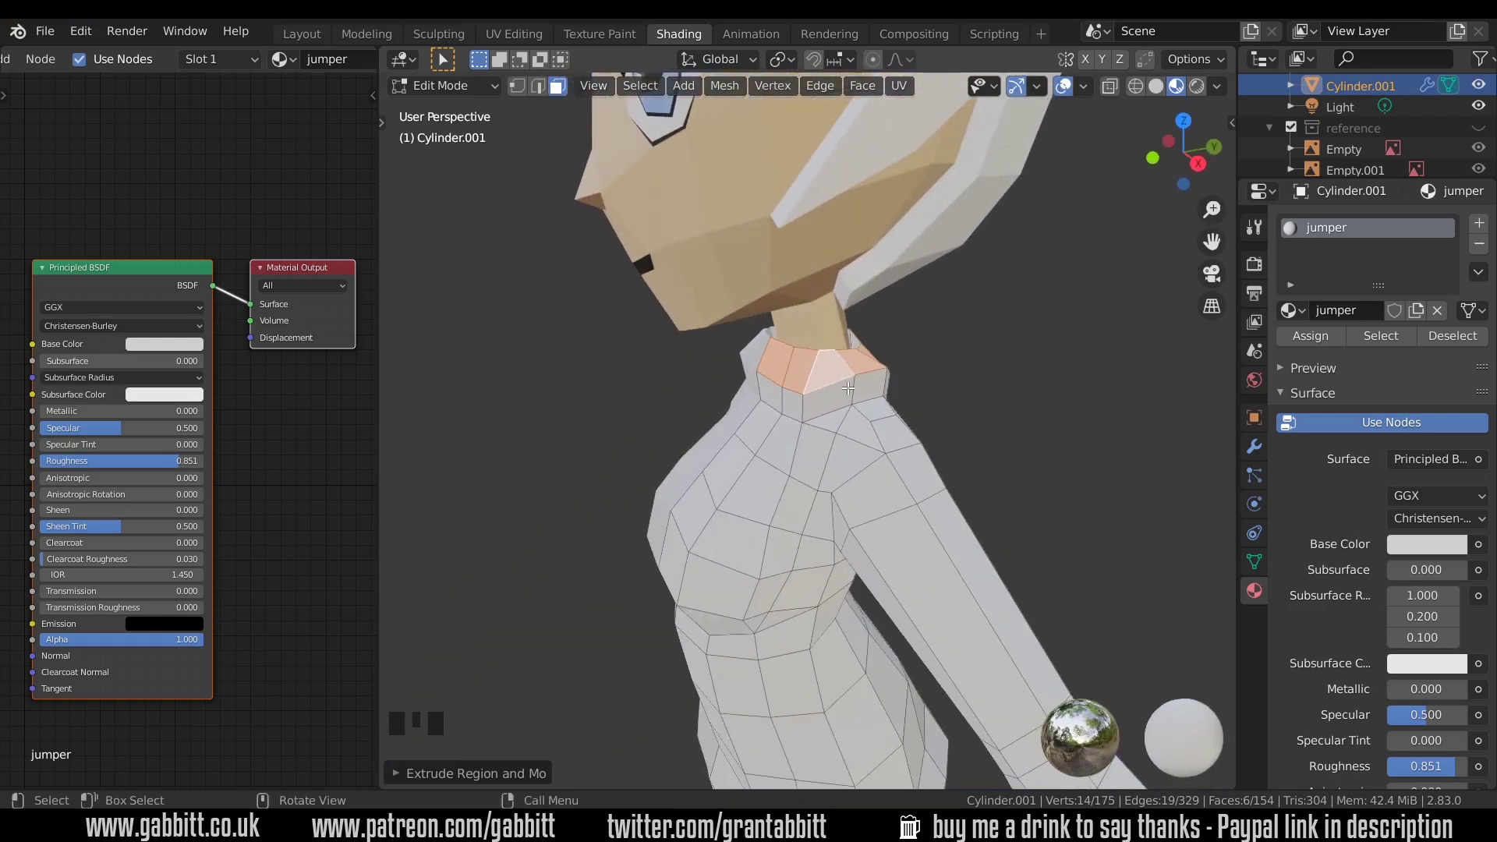
Bevel the edge loop around the collar with one segment and scale the resulting band slightly outward
key("2")
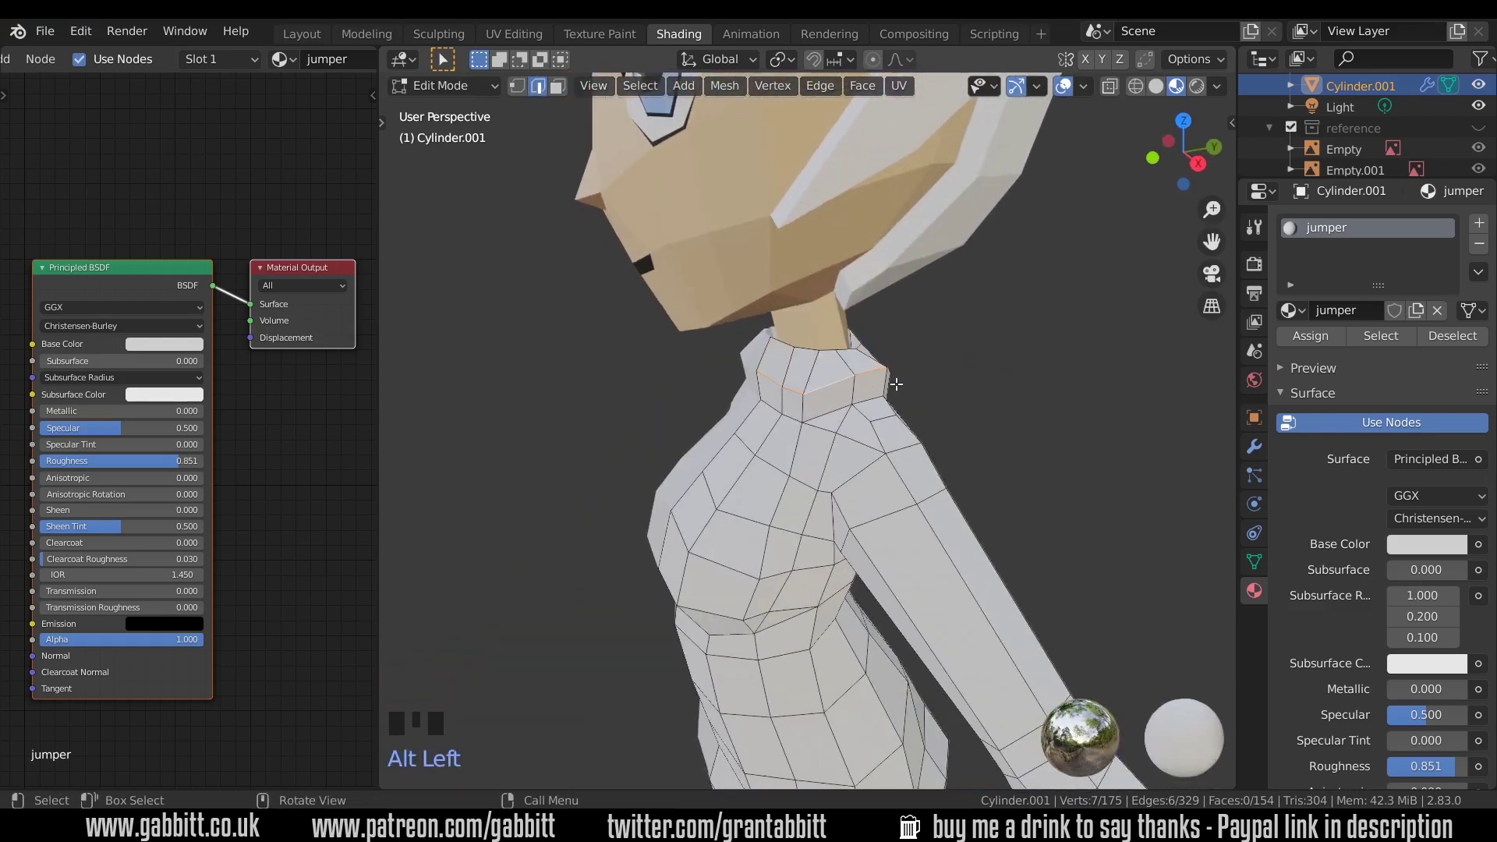
key("ctrl+b")
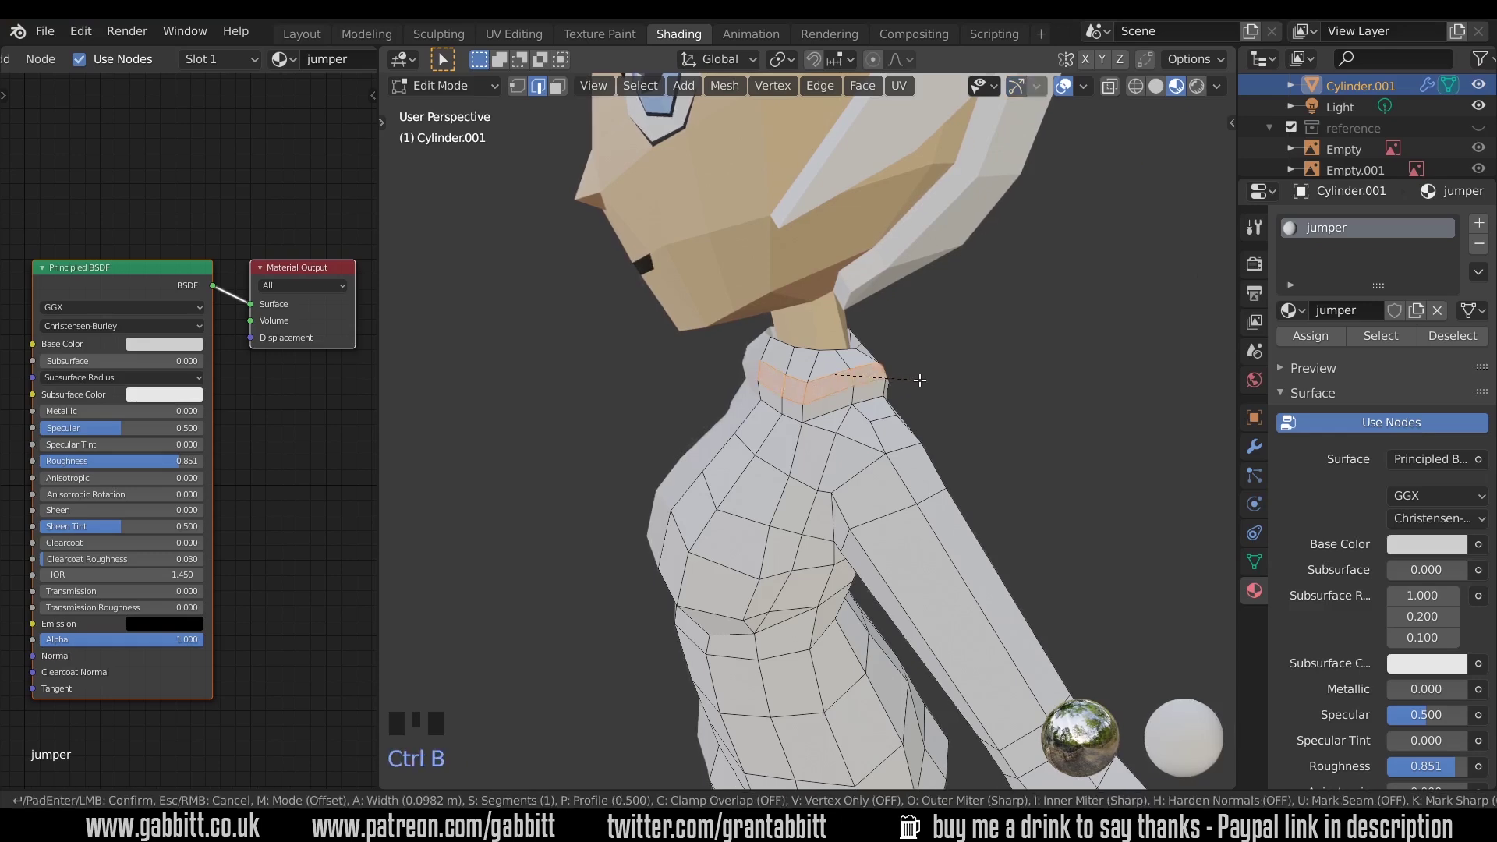
left_click(922, 379)
key("s")
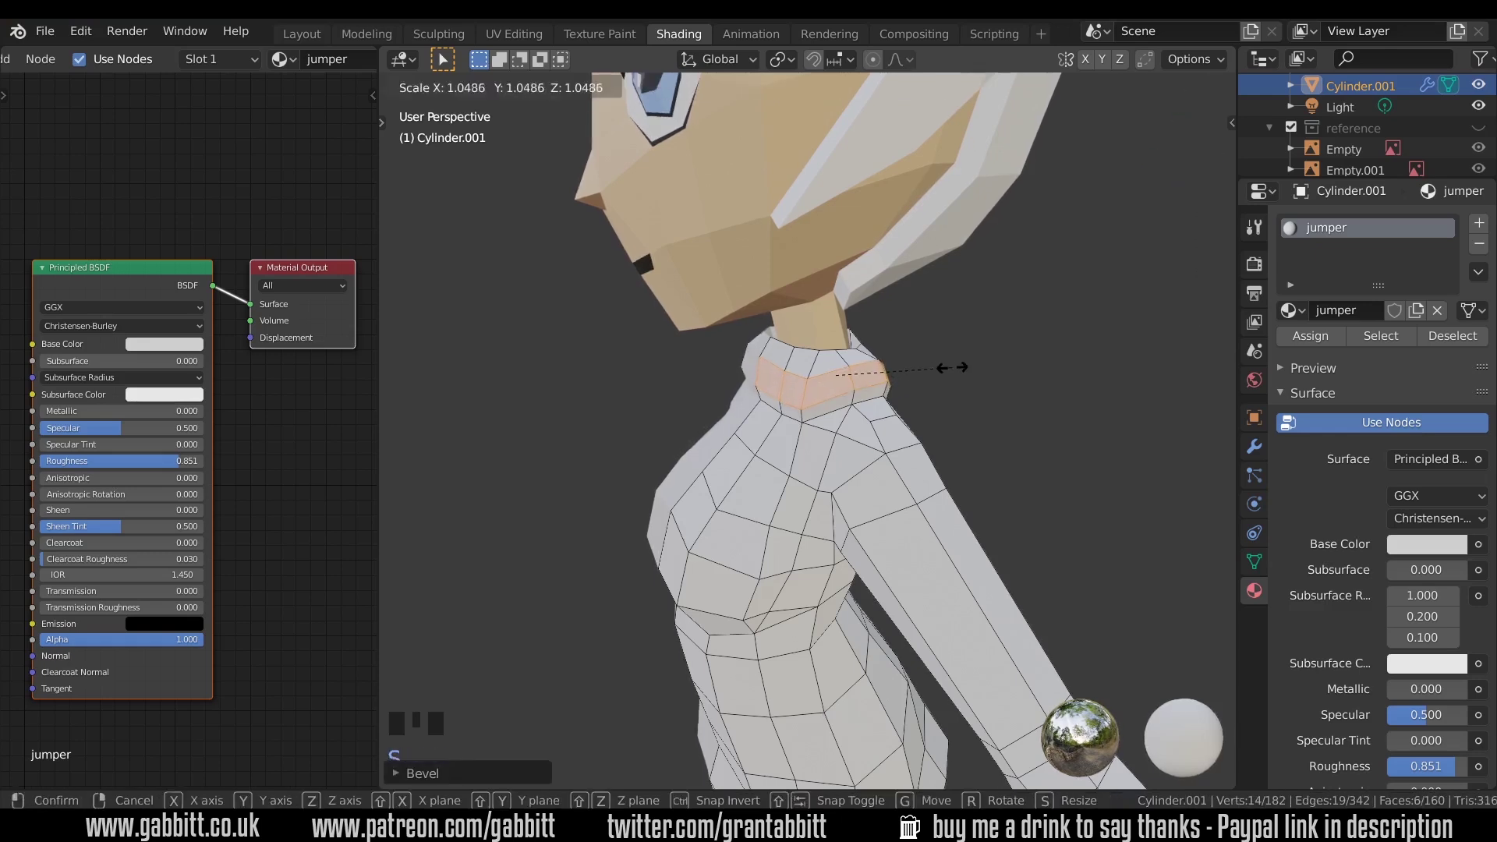
left_click(958, 367)
Move a single collar vertex to refine the neckline's shape and return to Object Mode
scroll(986, 383, "down", 6)
middle_click_drag(980, 398, 609, 394)
scroll(917, 417, "up", 4)
key("3")
left_click(781, 395)
key("1")
left_click(838, 380)
middle_click_drag(839, 380, 990, 521)
key("g")
left_click(889, 392)
scroll(947, 401, "down", 6)
key("Tab")
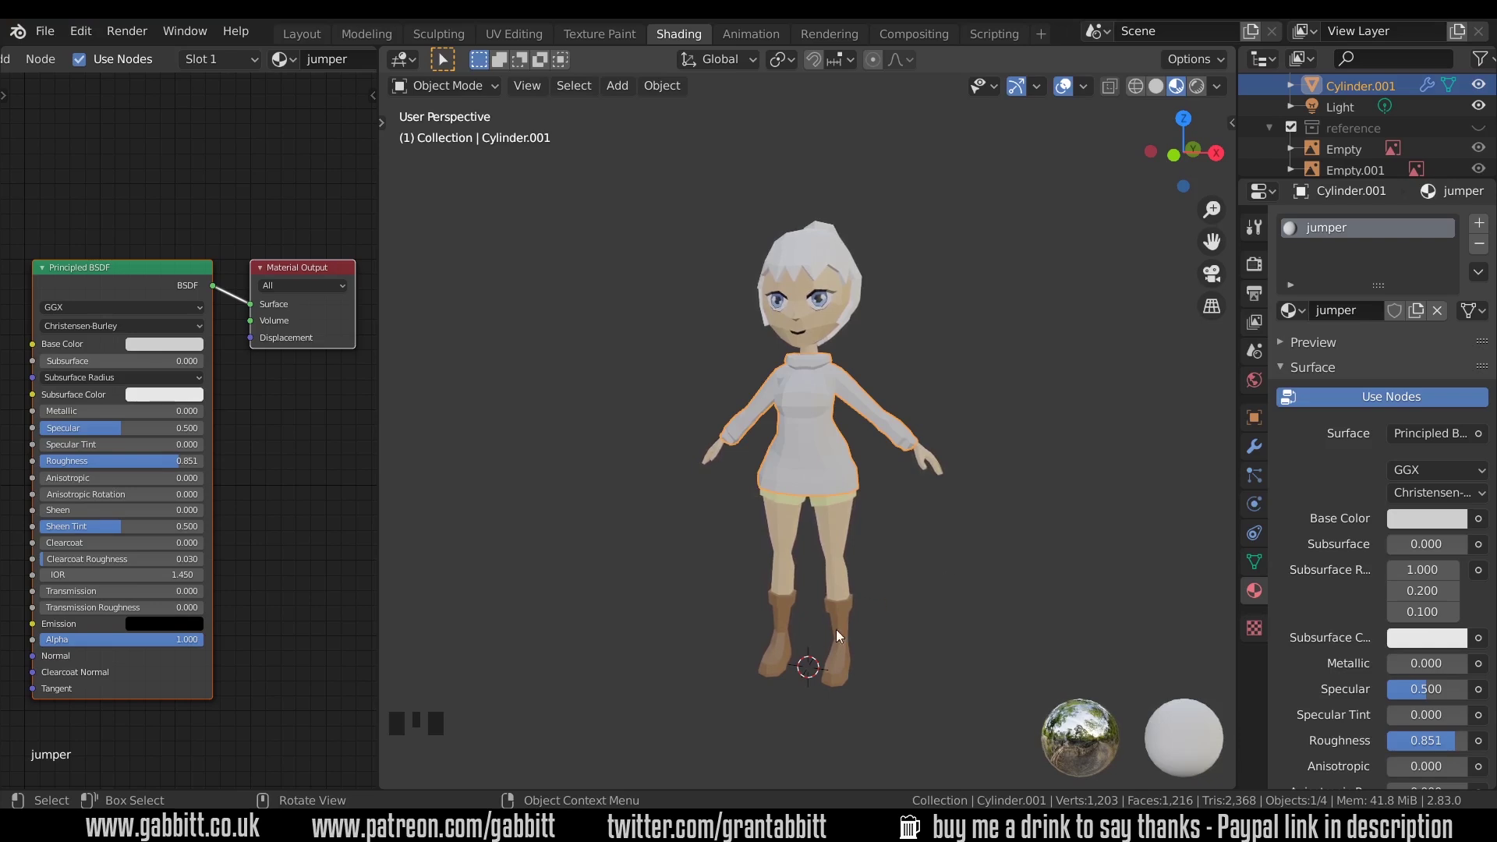
Select the character's body mesh and enter Edit Mode to work on the boots
middle_click_drag(891, 613, 761, 584, "shift")
scroll(761, 583, "up", 5)
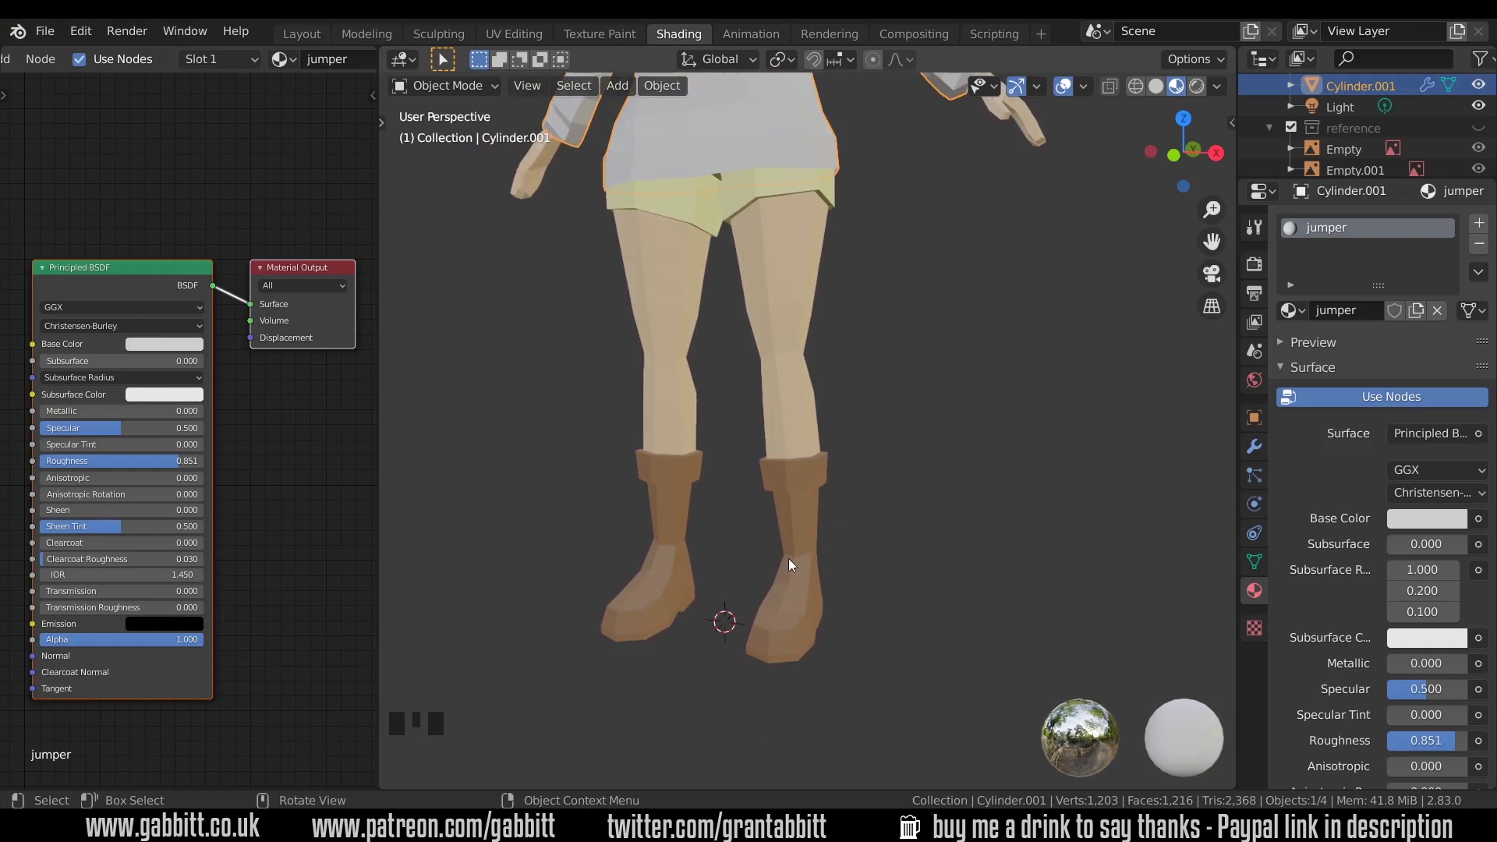
left_click(819, 479)
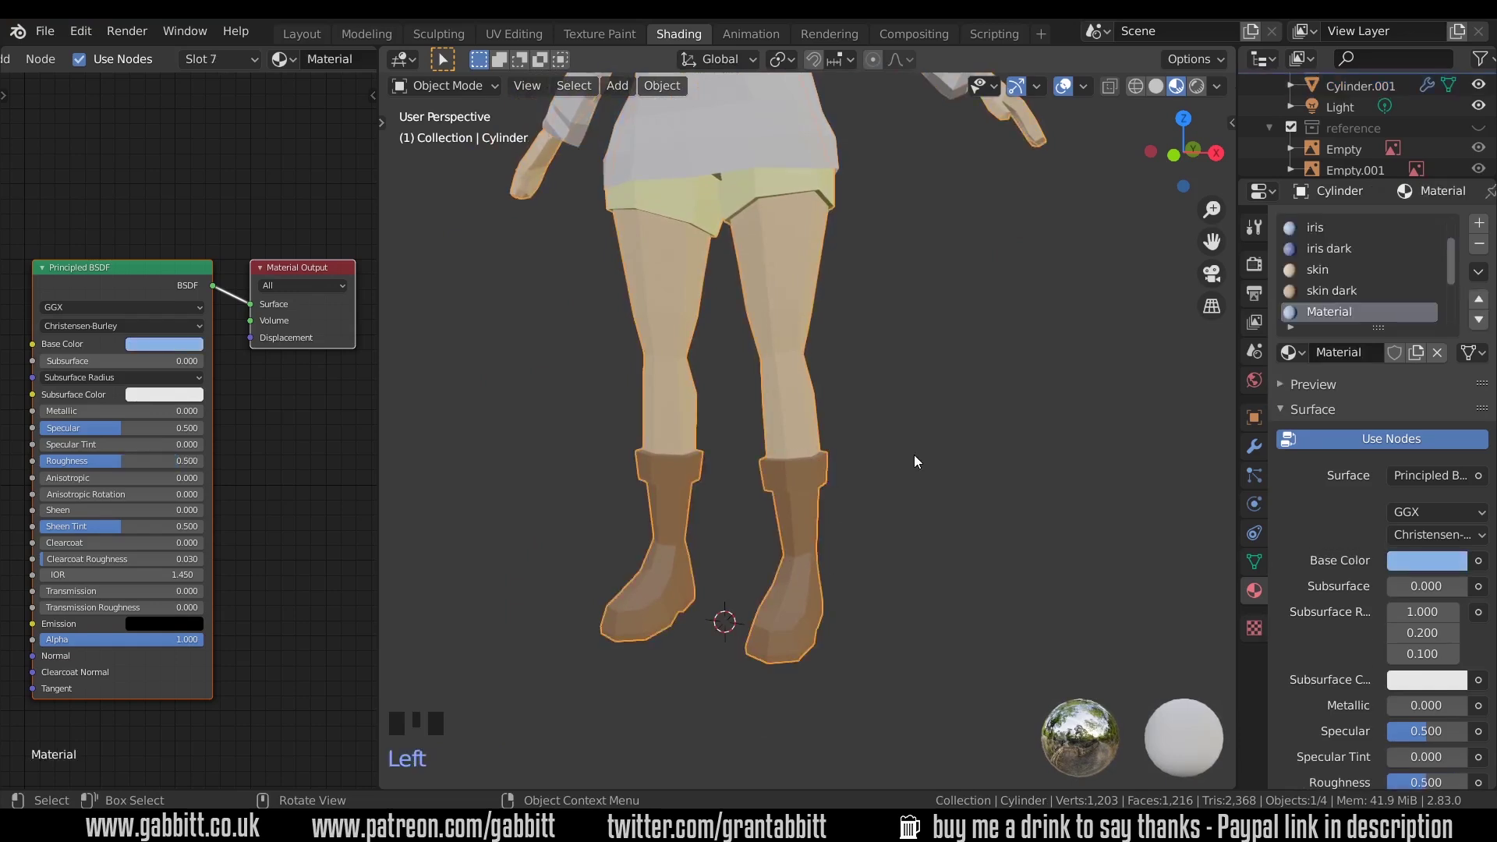
key("Tab")
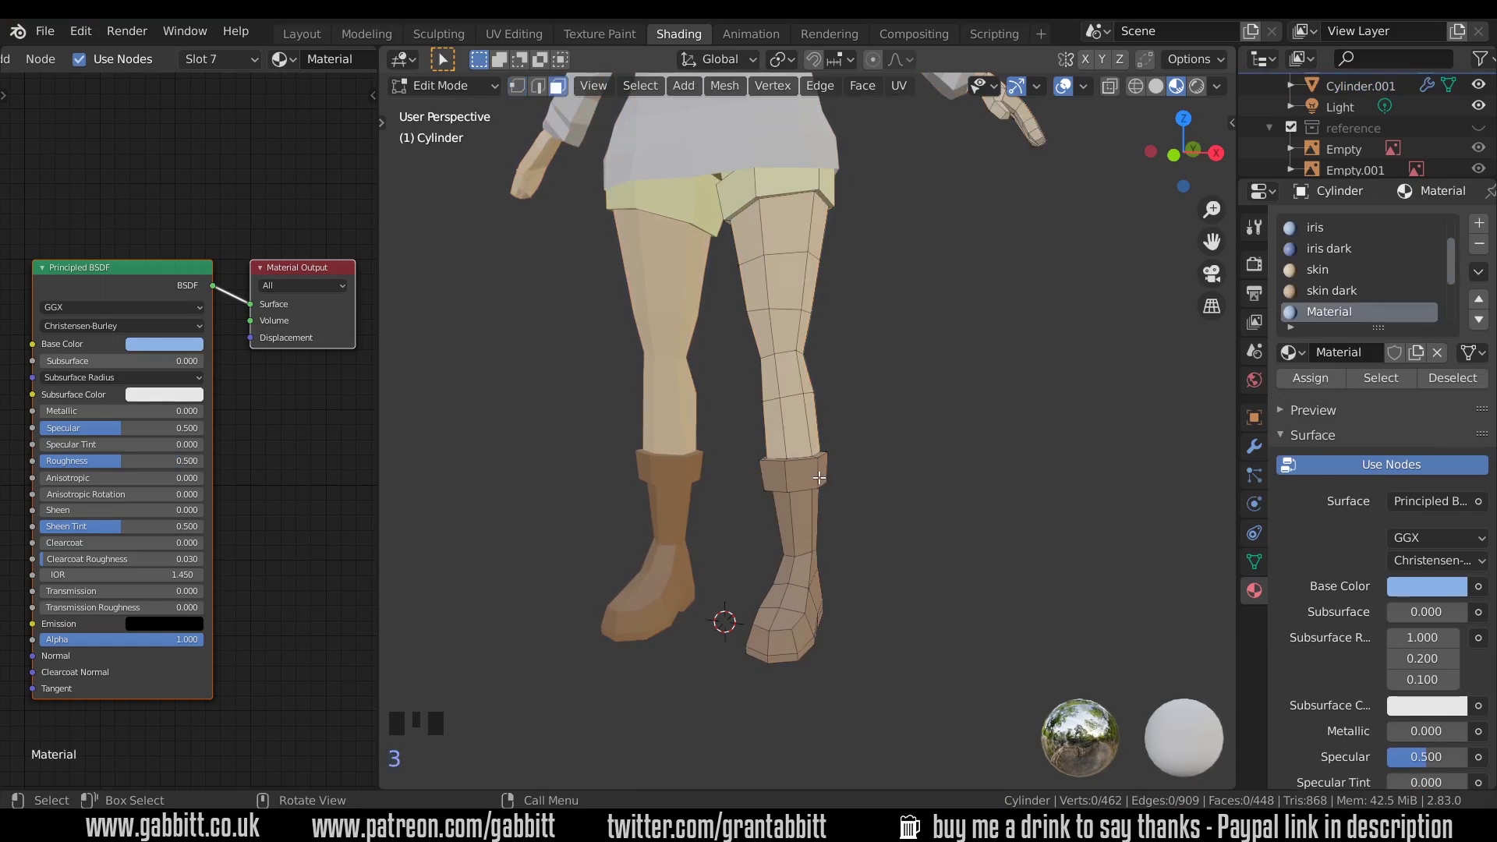
Try to lower the boot cuff's face loops towards the ankle in front view and resize them
left_click(819, 478, "alt")
middle_click_drag(819, 478, 896, 555)
left_click(818, 444, "alt+shift")
left_click(814, 512, "alt+shift")
key("KP_1")
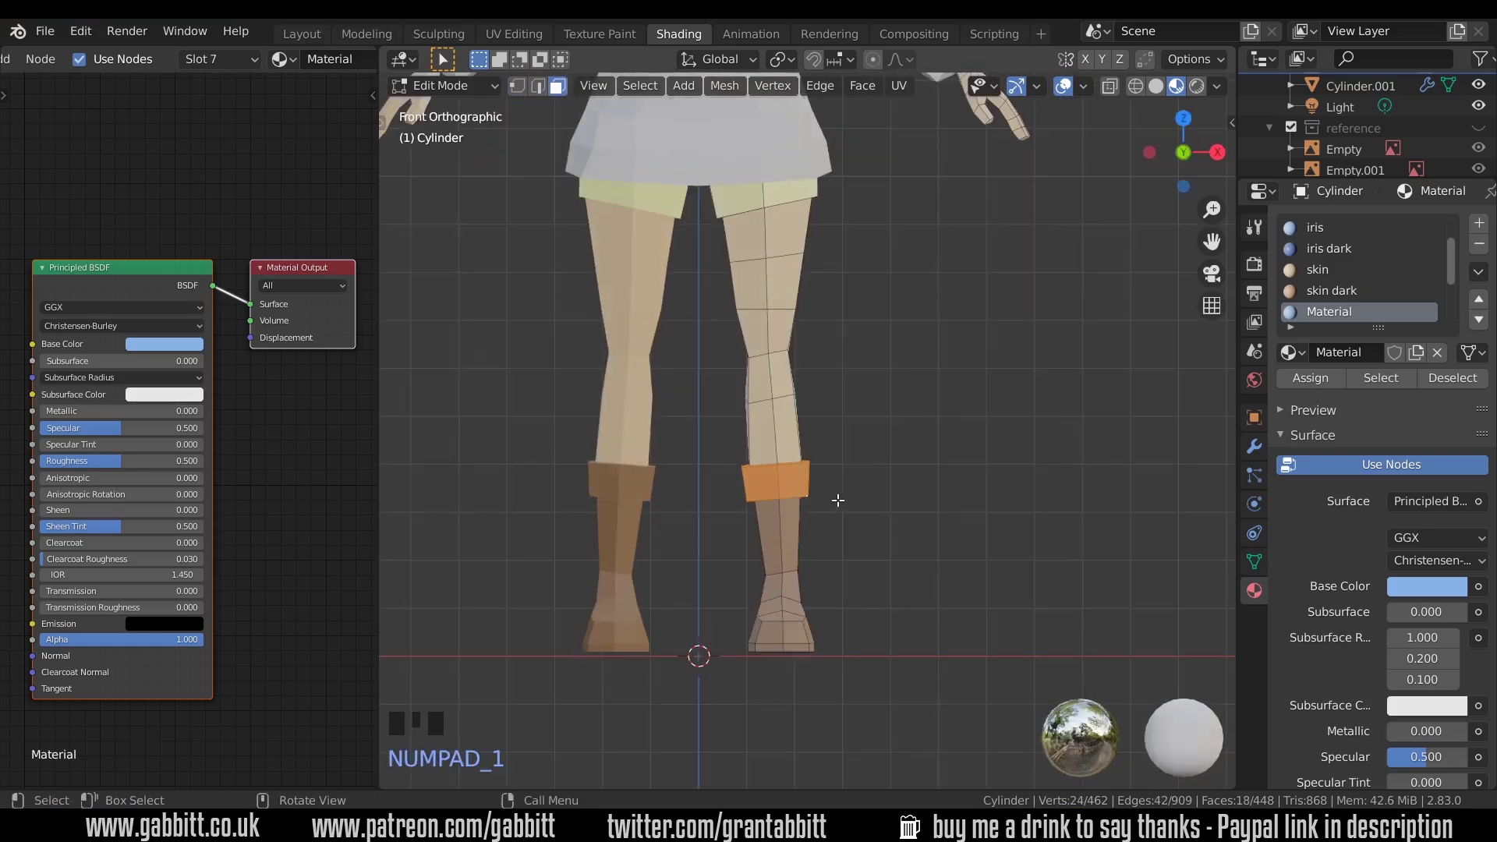
key("g")
left_click(837, 549)
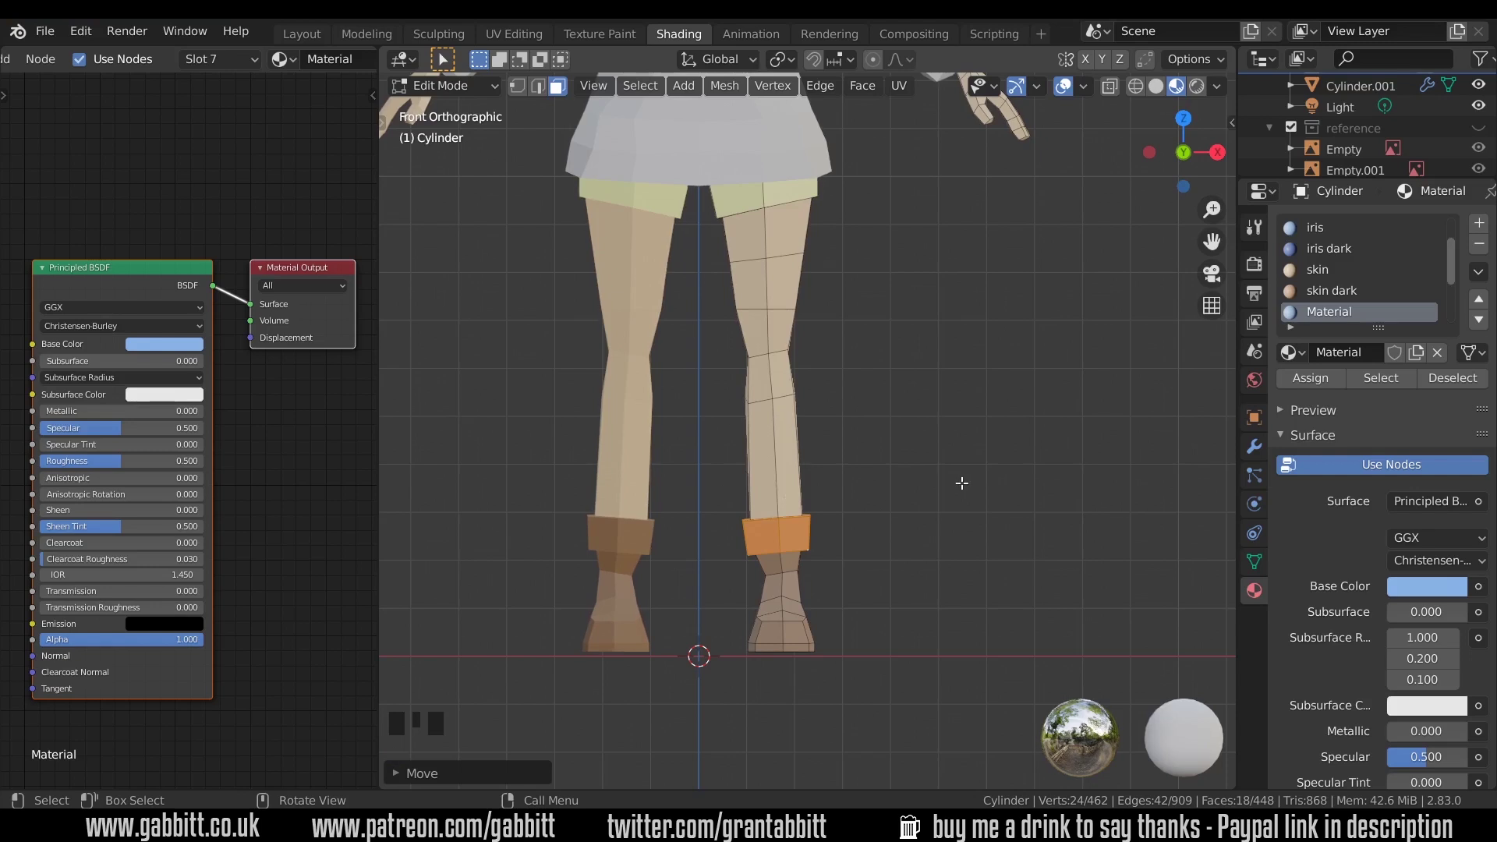
key("s")
left_click(925, 482)
Delete the face loops that form the folded cuff at the top of the boot
middle_click_drag(870, 471, 808, 519)
left_click(809, 509, "alt")
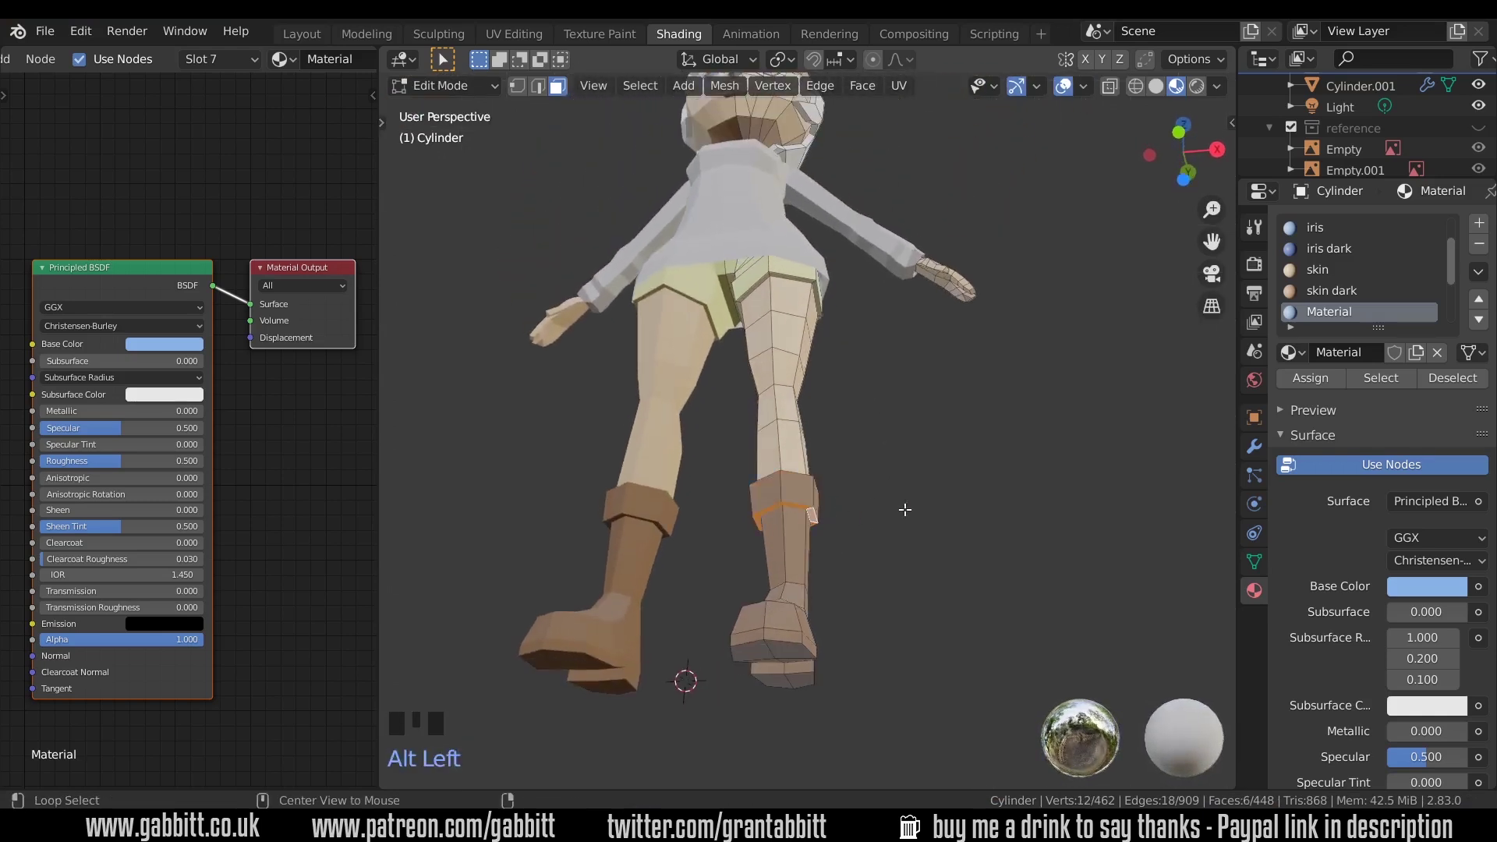
left_click(818, 503, "alt+shift")
key("Delete")
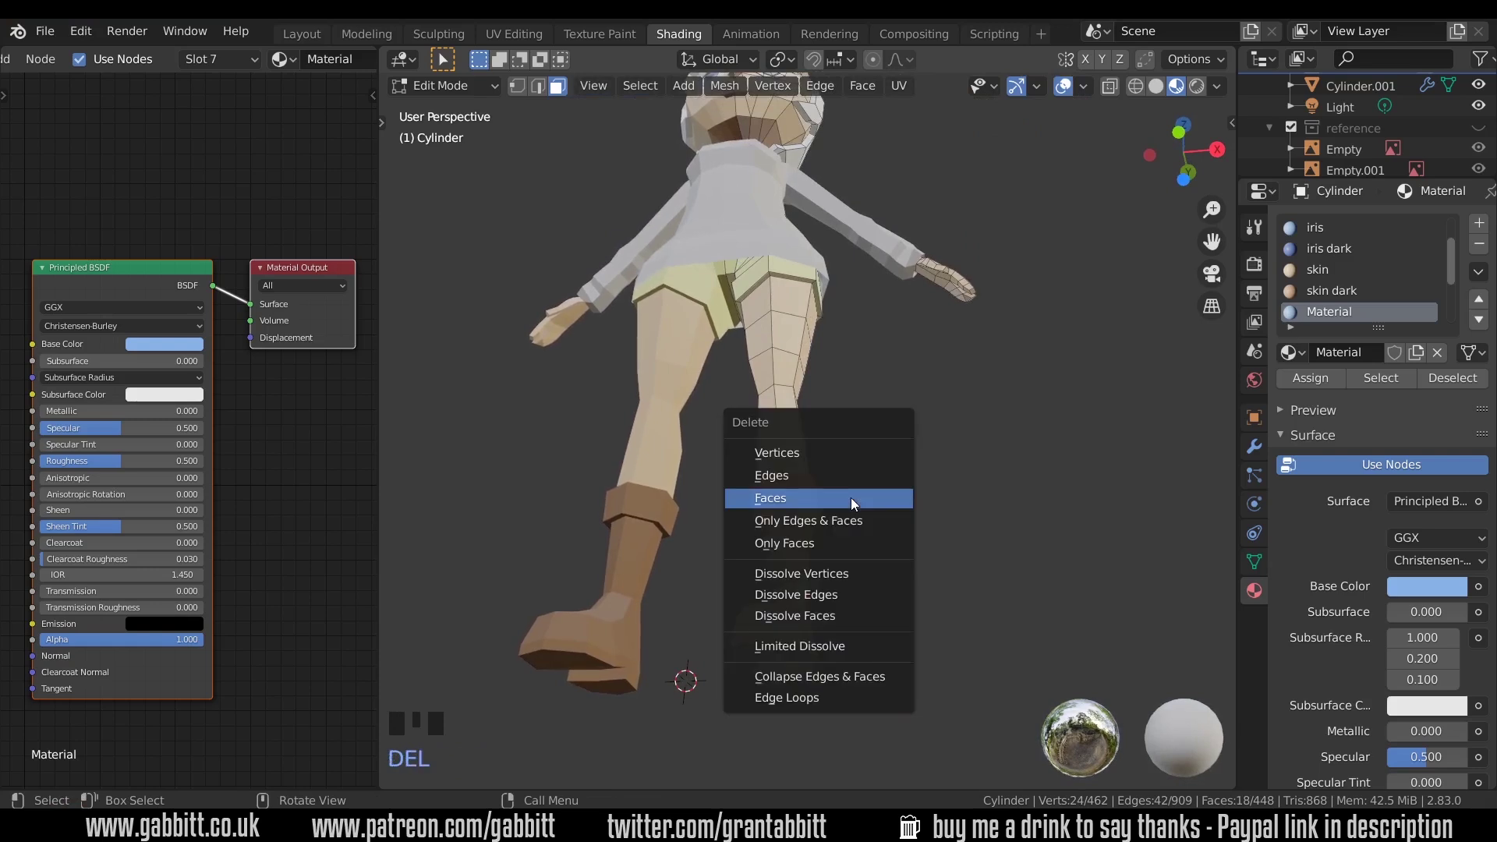
left_click(850, 497)
Bridge the open edge loops between the lower leg and the top of the boot
middle_click_drag(850, 497, 801, 463)
key("2")
left_click(799, 462, "alt+shift")
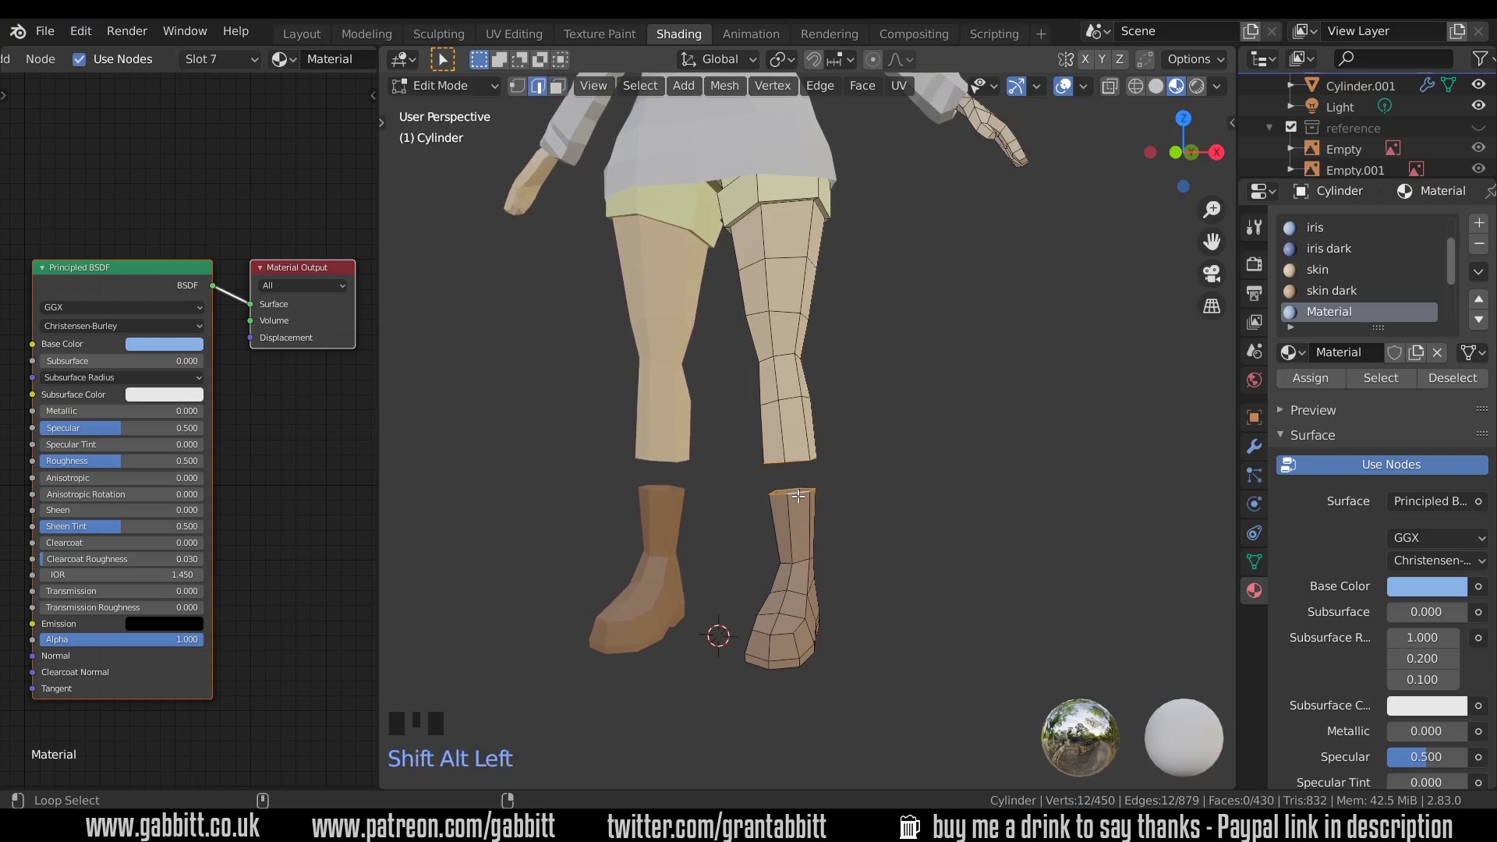
key("ctrl+e")
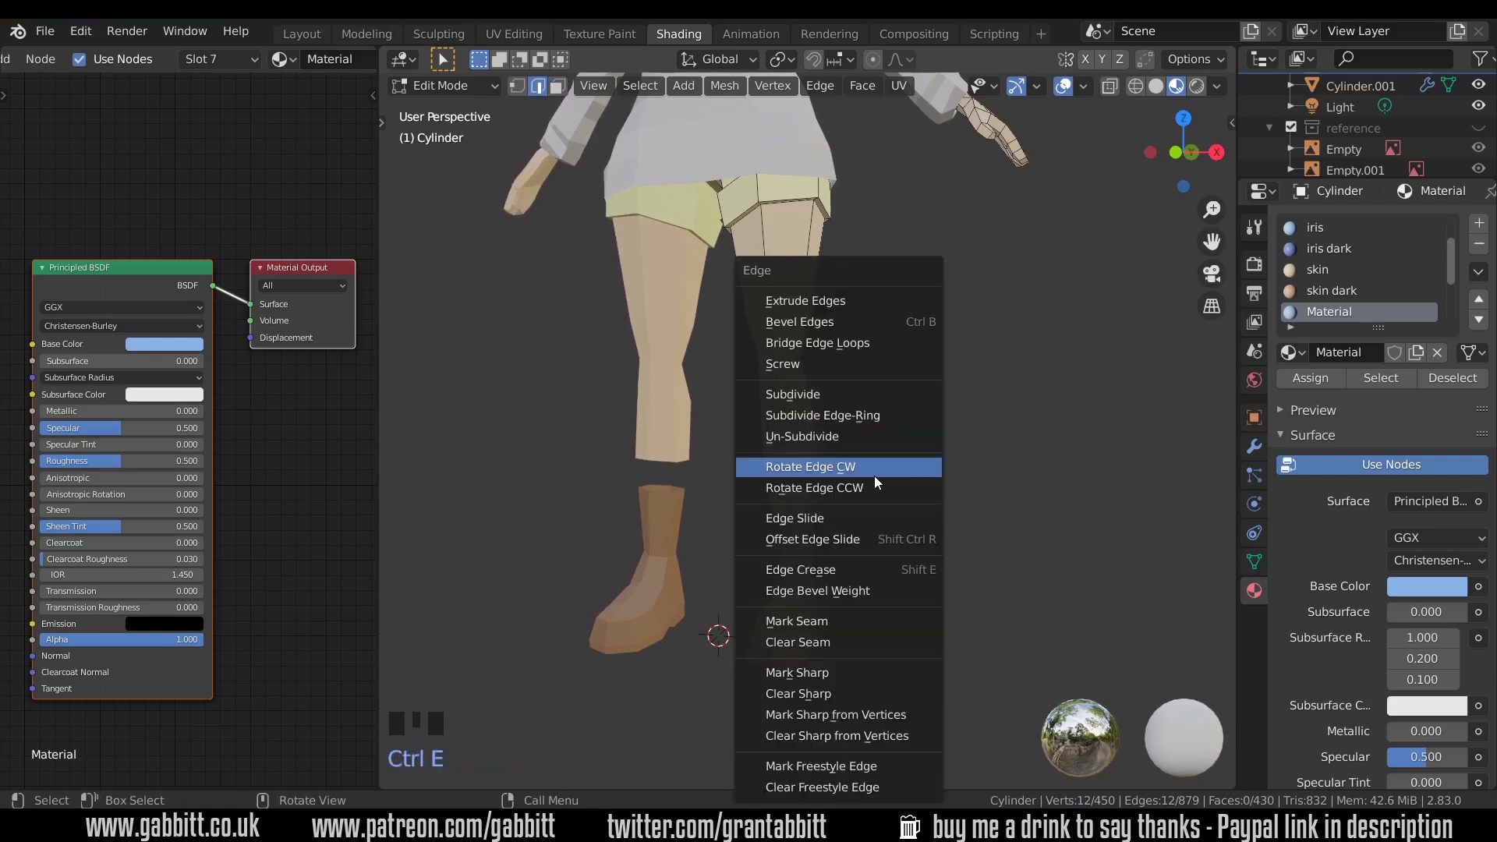
left_click(830, 341)
Add two edge loops around the boot shaft above the ankle, the second just above the first
middle_click_drag(860, 474, 819, 561)
key("ctrl+r")
left_click(790, 529)
left_click(790, 540)
key("3")
left_click(798, 556, "alt")
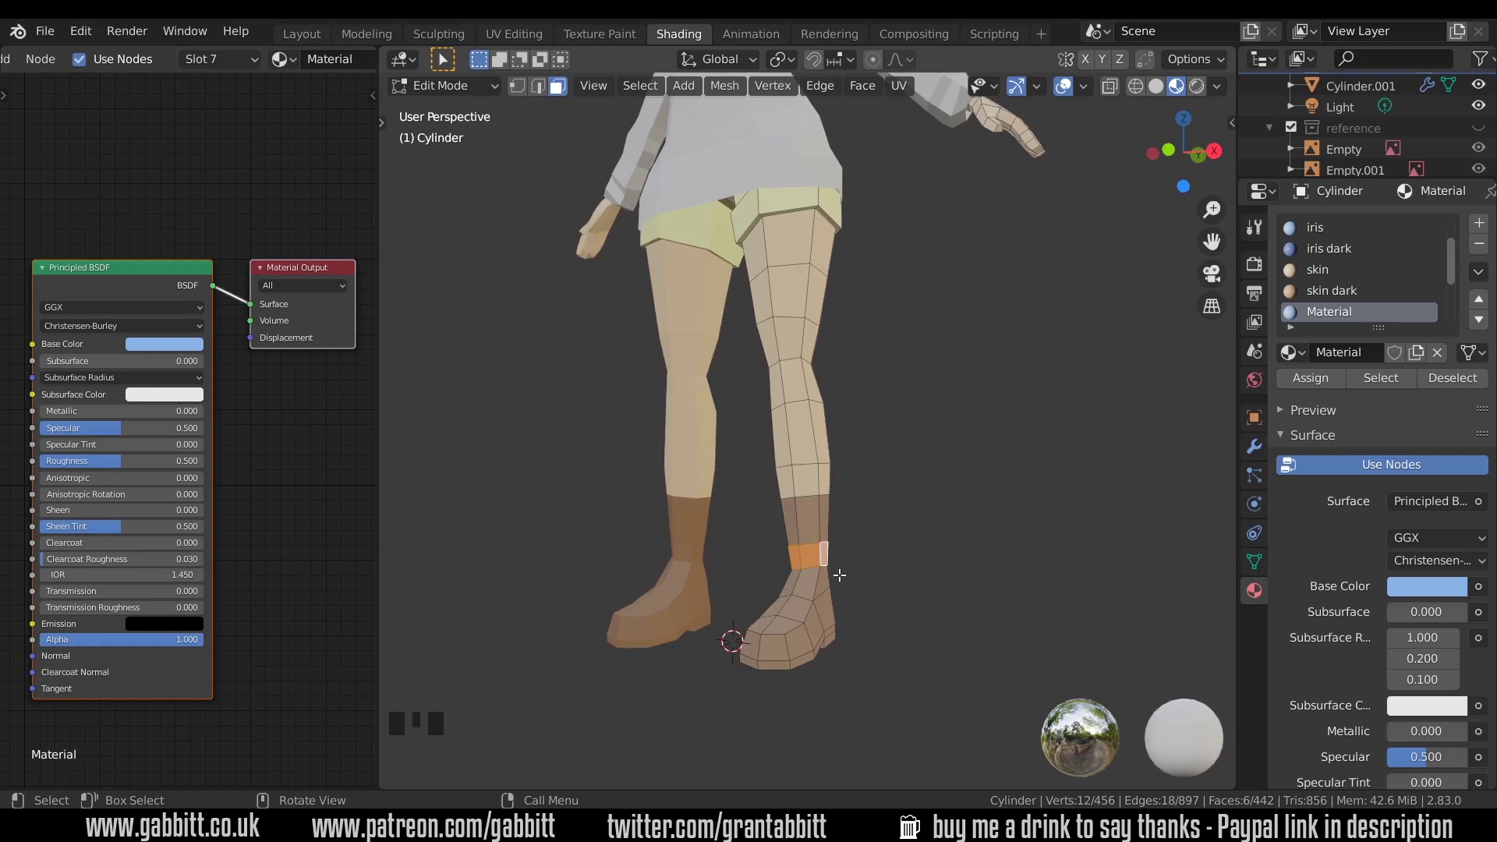
middle_click_drag(839, 575, 869, 575)
scroll(827, 559, "up", 3)
key("ctrl")
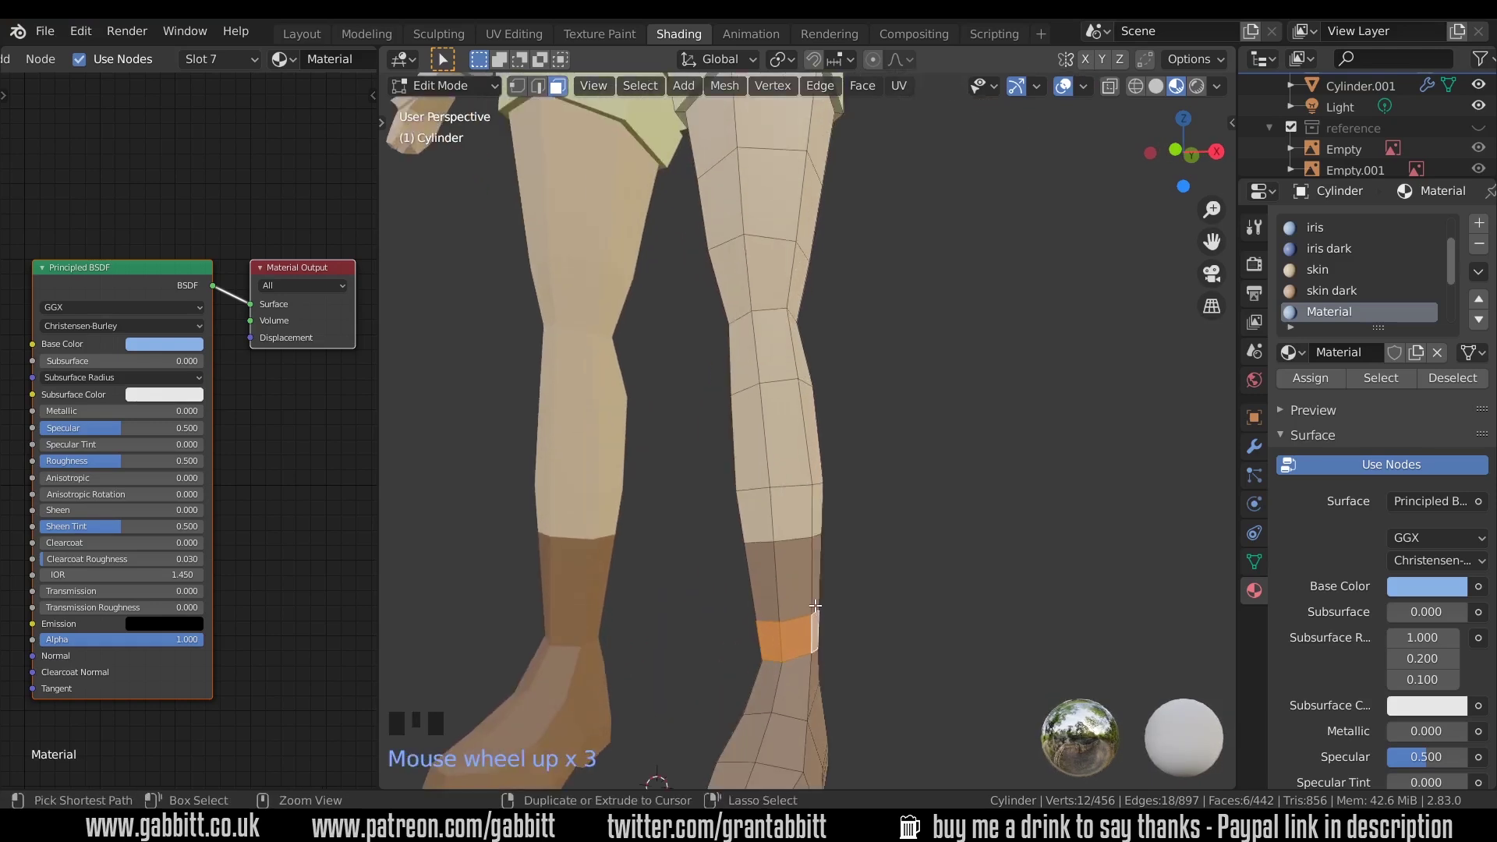
key("ctrl+r")
left_click(814, 602)
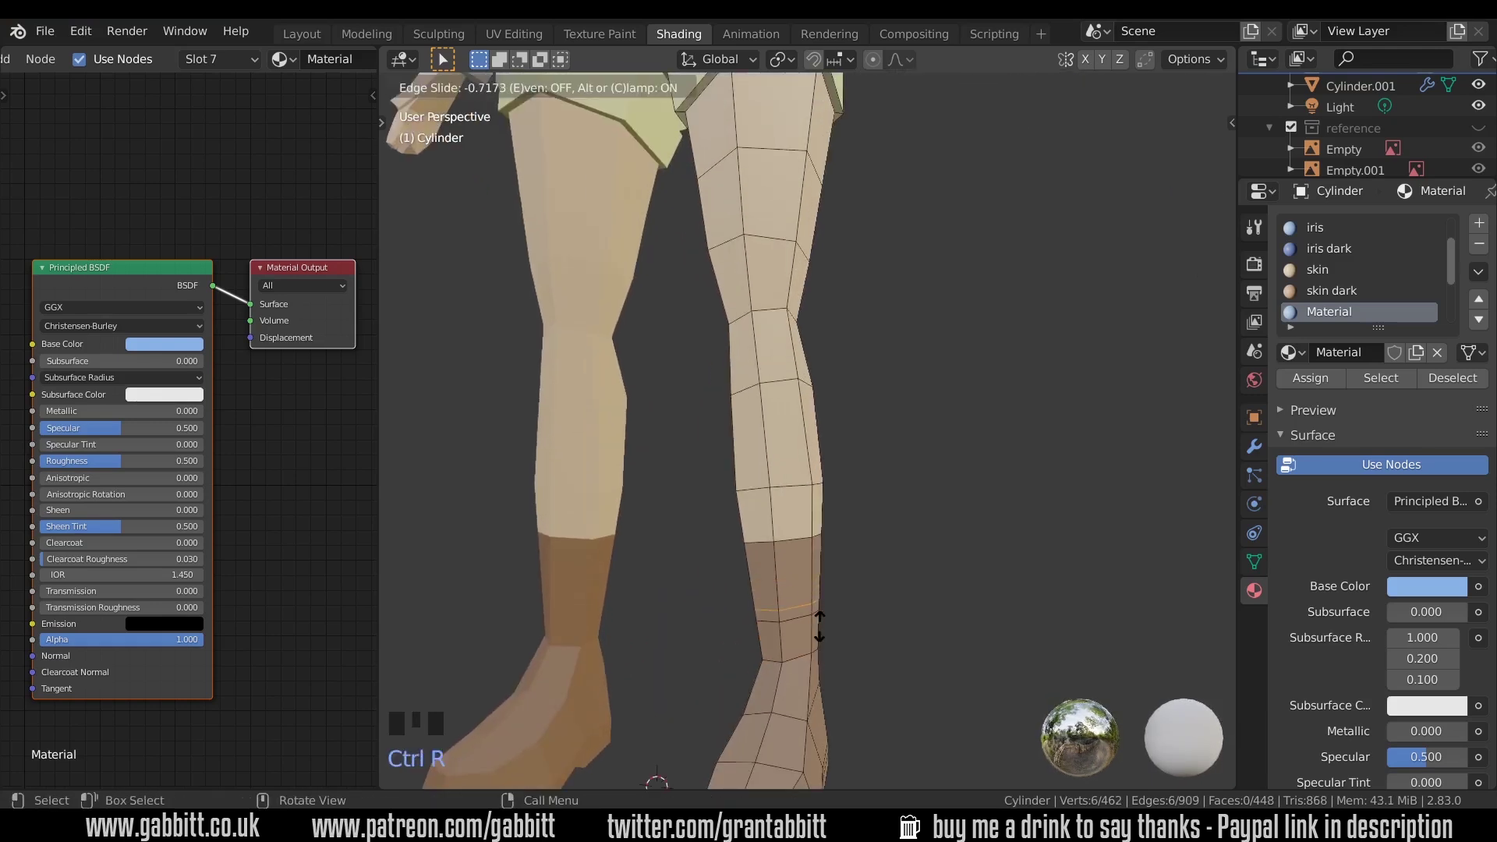
left_click(819, 627)
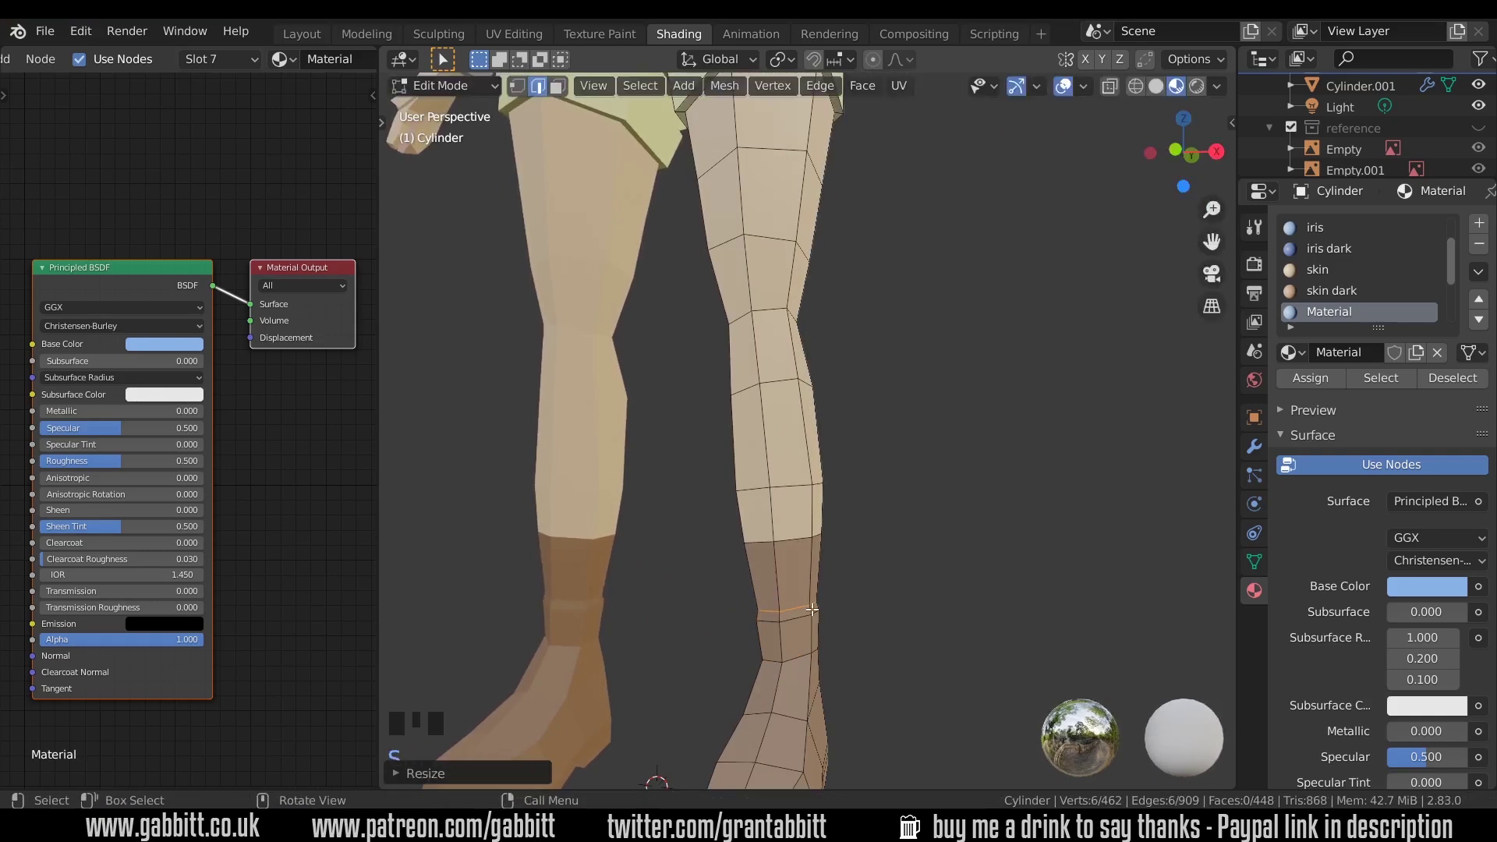
Scale the upper new edge loop outward and move it vertically to flare a lower boot cuff
left_click(821, 614, "alt")
key("s")
left_click(942, 589)
key("g")
key("z")
left_click(885, 595)
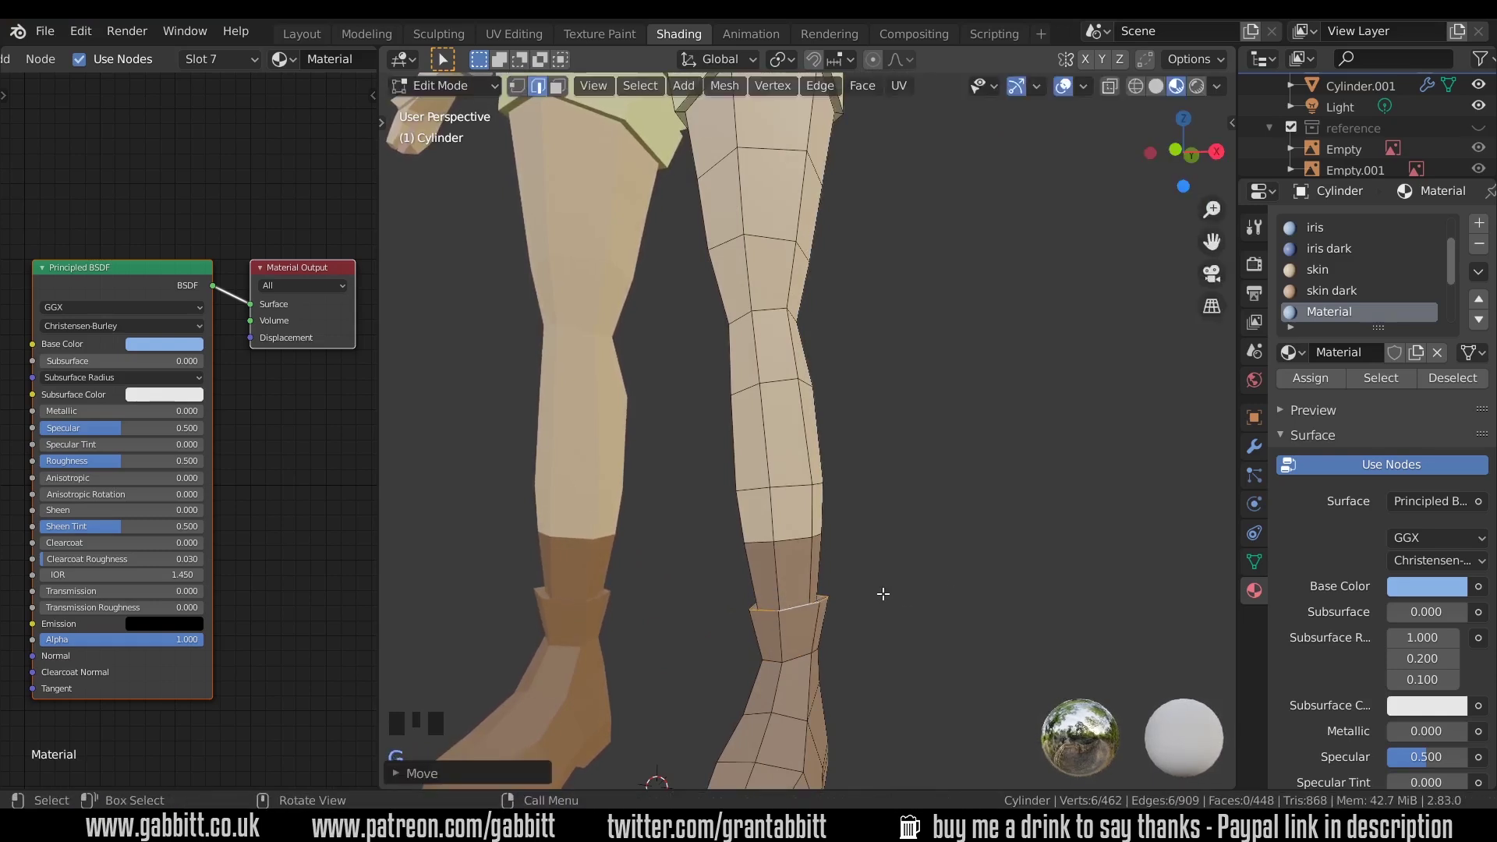
Scale the next edge loop down on the boot and shift it along Z to shape the cuff's base
left_click(846, 645, "alt")
key("s")
left_click(932, 645)
middle_click_drag(928, 641, 882, 545)
key("g")
key("z")
scroll(803, 535, "up", 4)
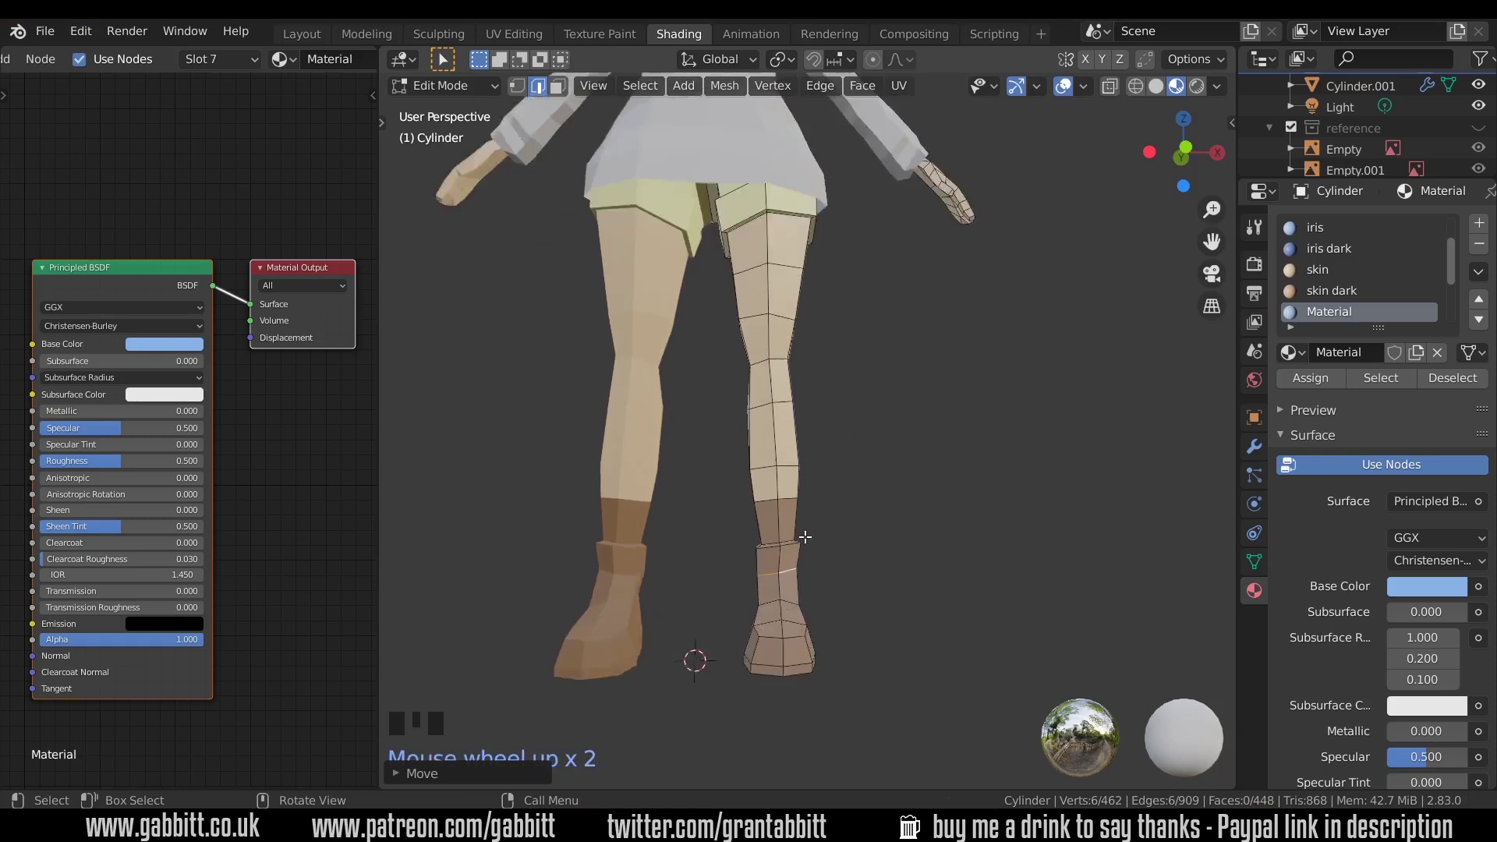
Move the face loop just below the boot cuff down along Z
key("3")
left_click(795, 584, "alt")
key("g")
key("z")
left_click(808, 602)
Adjust an edge loop lower on the boot along Z and rescale it
left_click(785, 629, "alt")
key("2")
left_click(786, 631, "alt")
key("g")
key("z")
left_click(808, 624)
middle_click_drag(811, 624, 861, 528)
key("s")
left_click(867, 571)
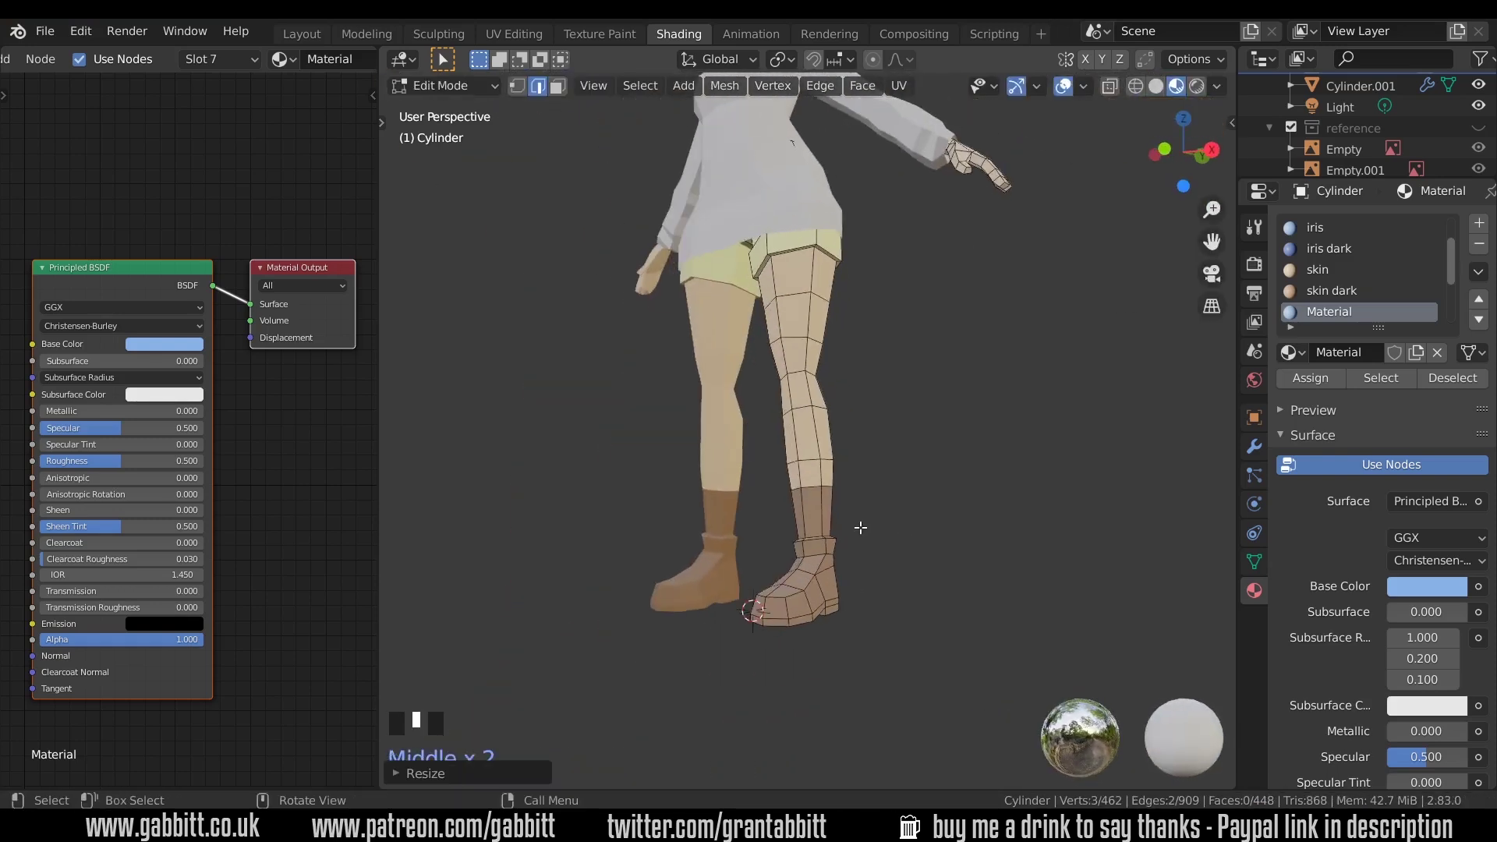
Assign the skin material to the ring of faces between the lower leg and the boot cuff
key("3")
left_click(825, 509, "alt")
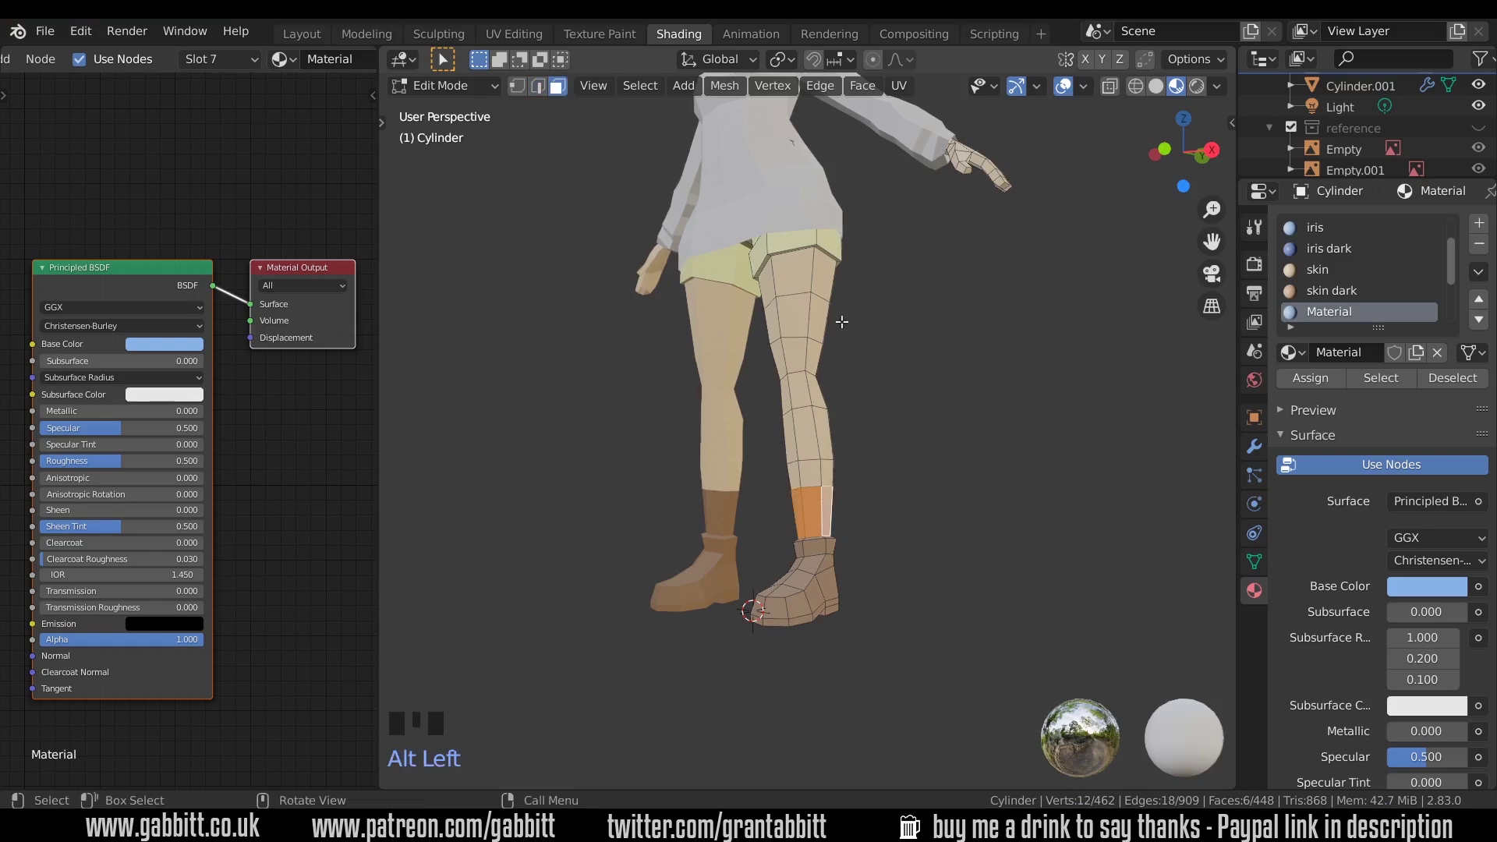
left_click(1326, 271)
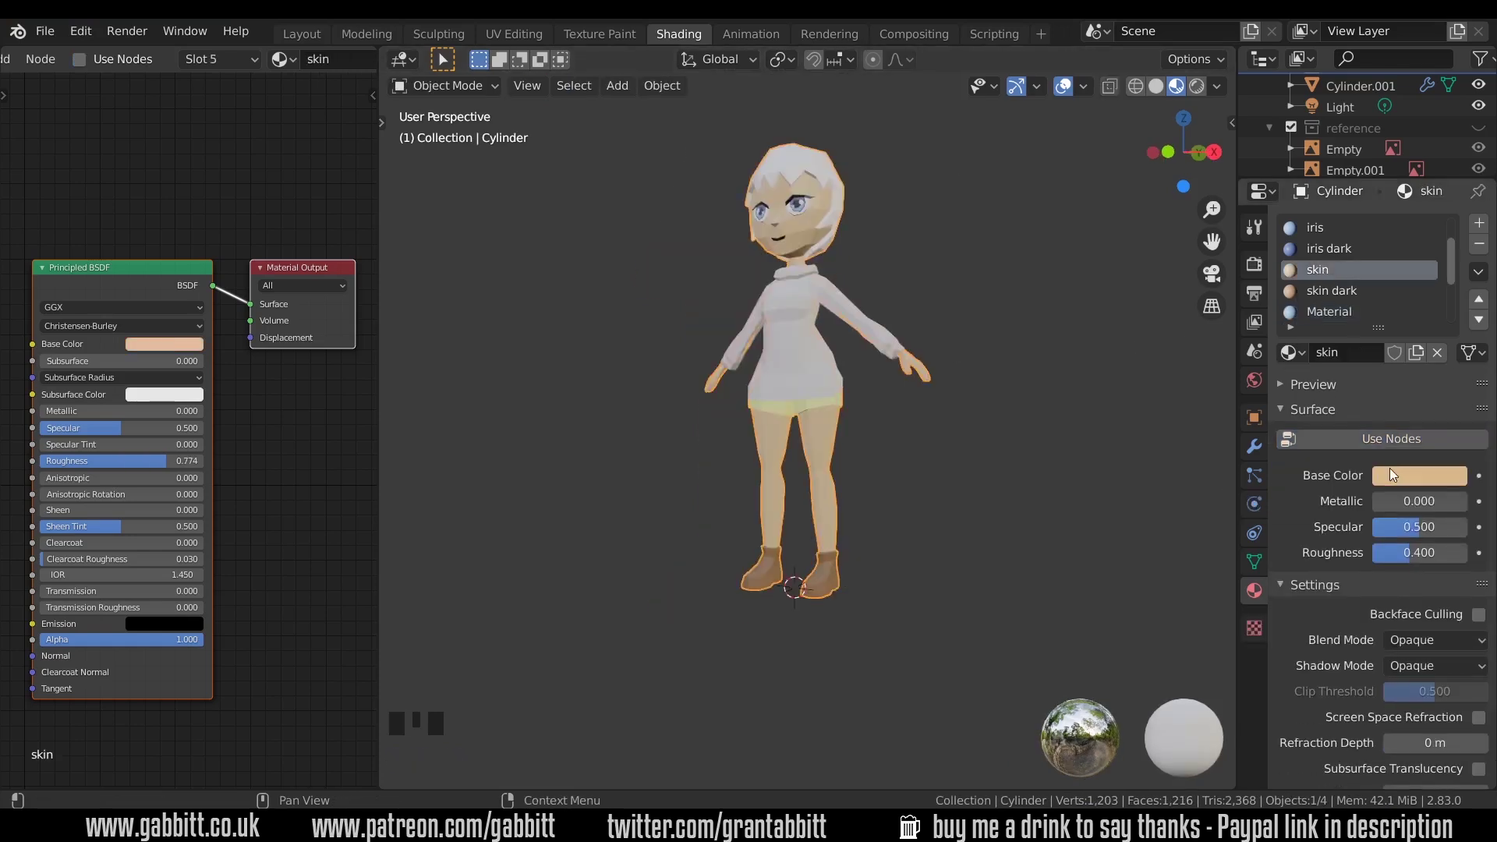
Shift the skin material's base colour to a warmer tone, about hue 0.068, saturation 0.359, value 0.851, and check it on the legs
left_click(1389, 468)
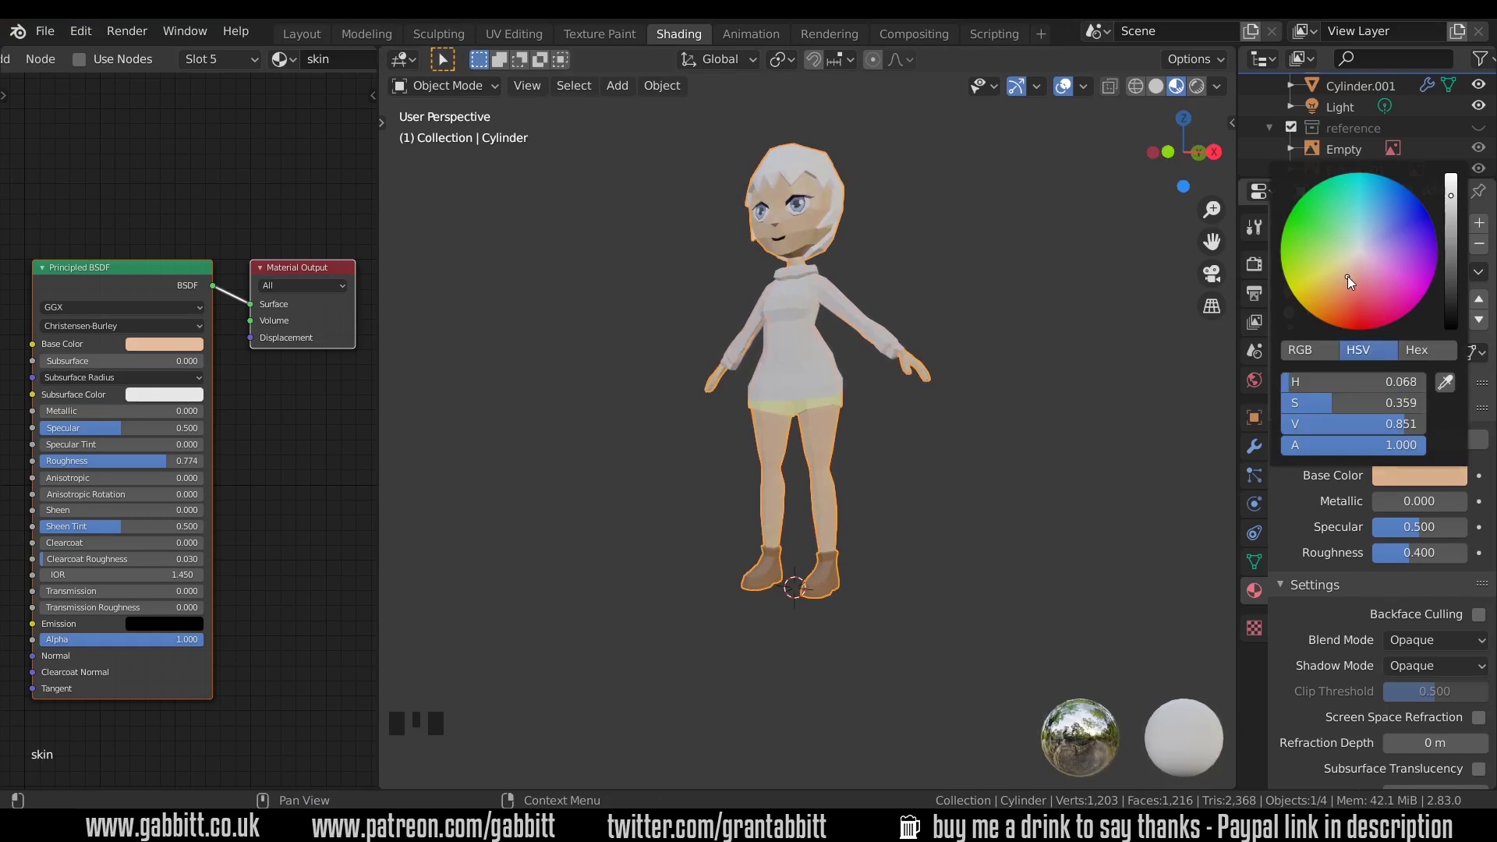
middle_click_drag(949, 521, 1000, 521)
scroll(919, 561, "up", 2)
scroll(920, 563, "up", 3)
middle_click_drag(901, 565, 846, 394, "shift")
key("Tab")
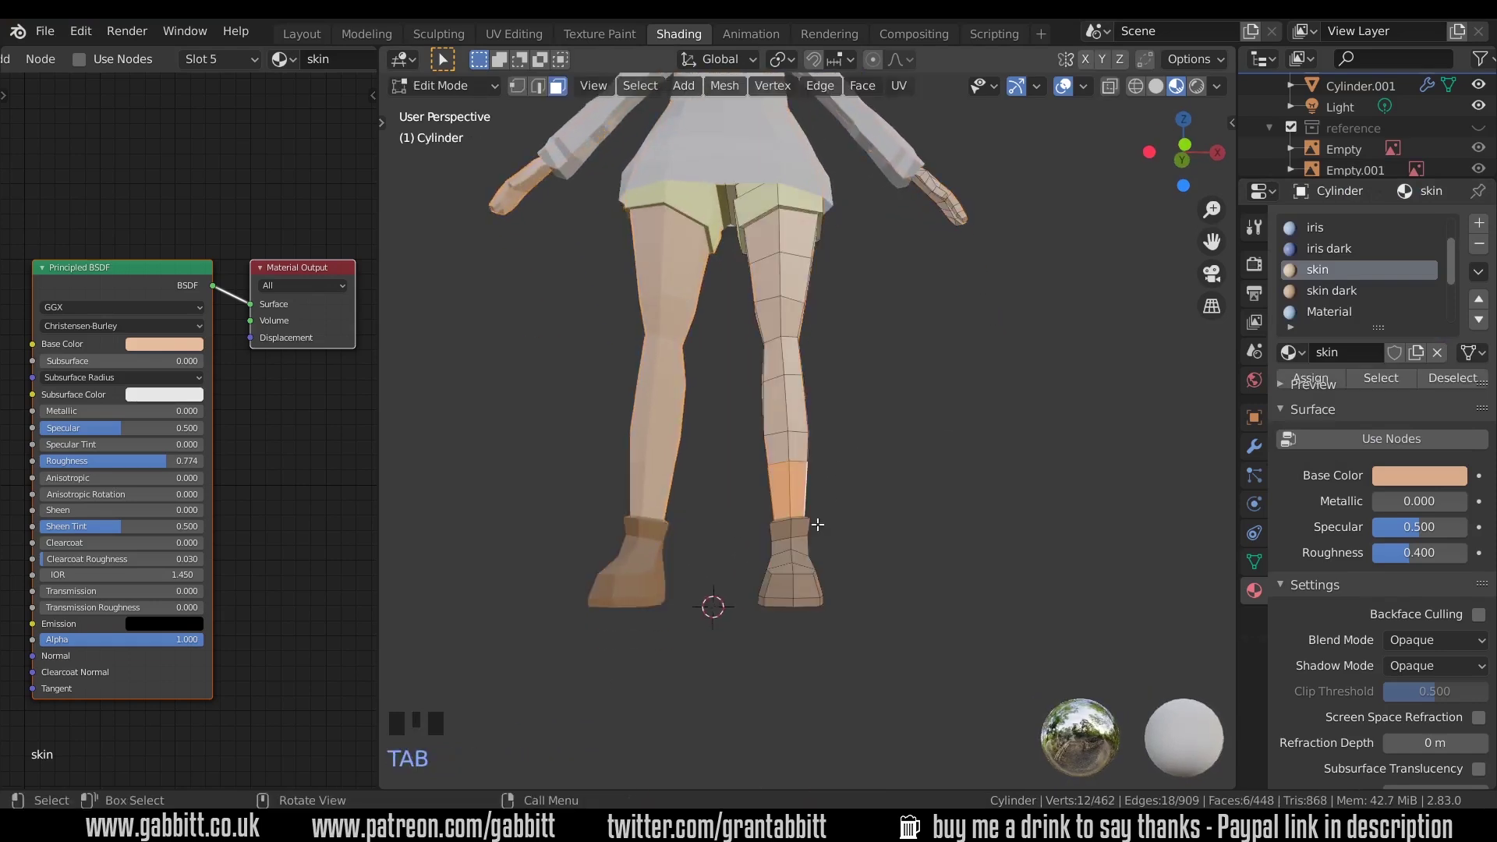
middle_click_drag(831, 526, 805, 529)
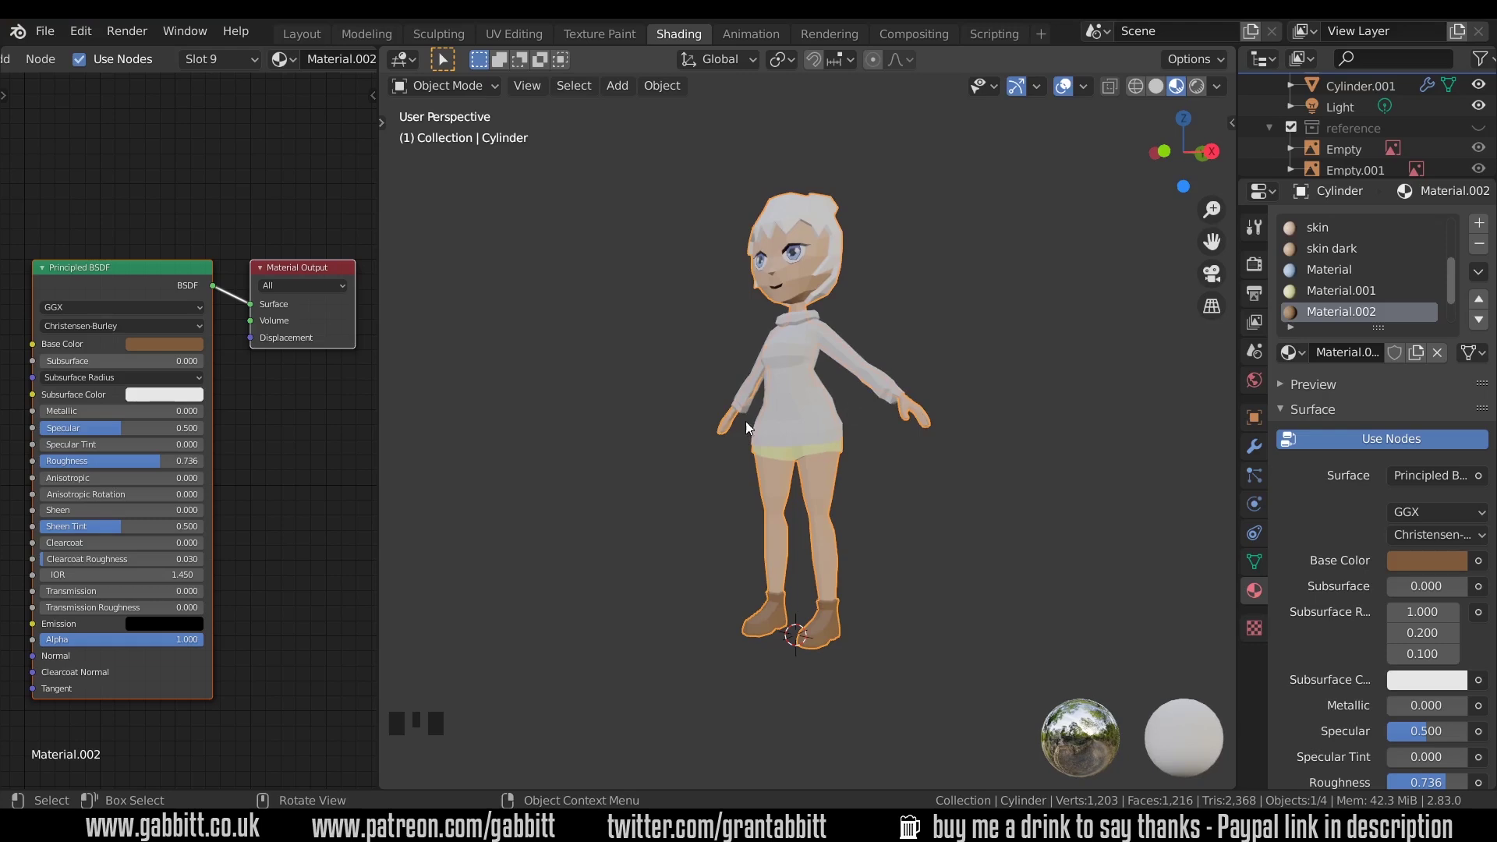
Assign the white material to the ring of faces just above the boot cuff to create a sock
key("Tab")
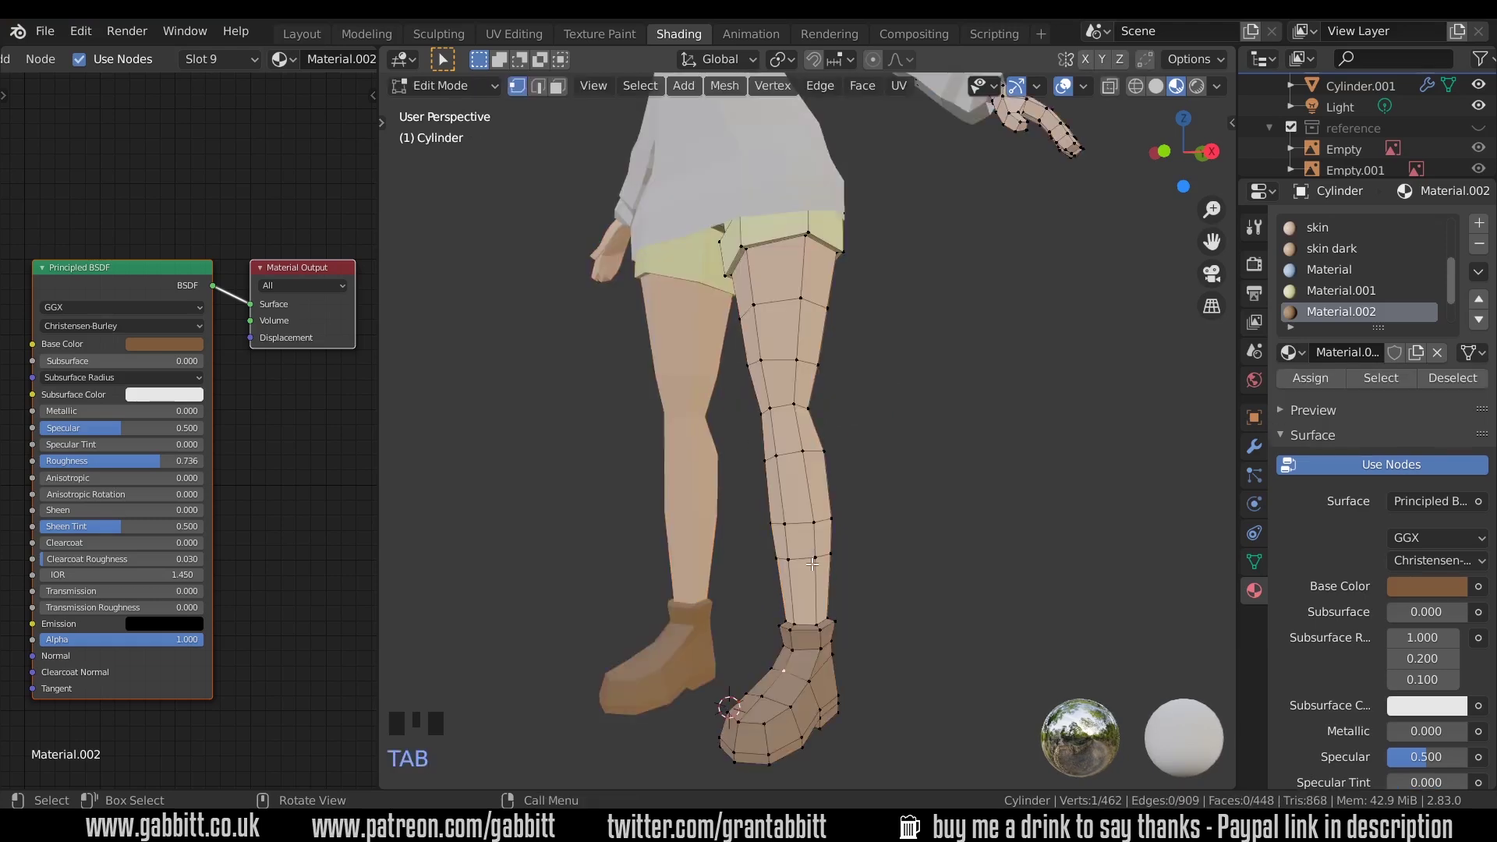
key("3")
left_click(818, 576, "alt")
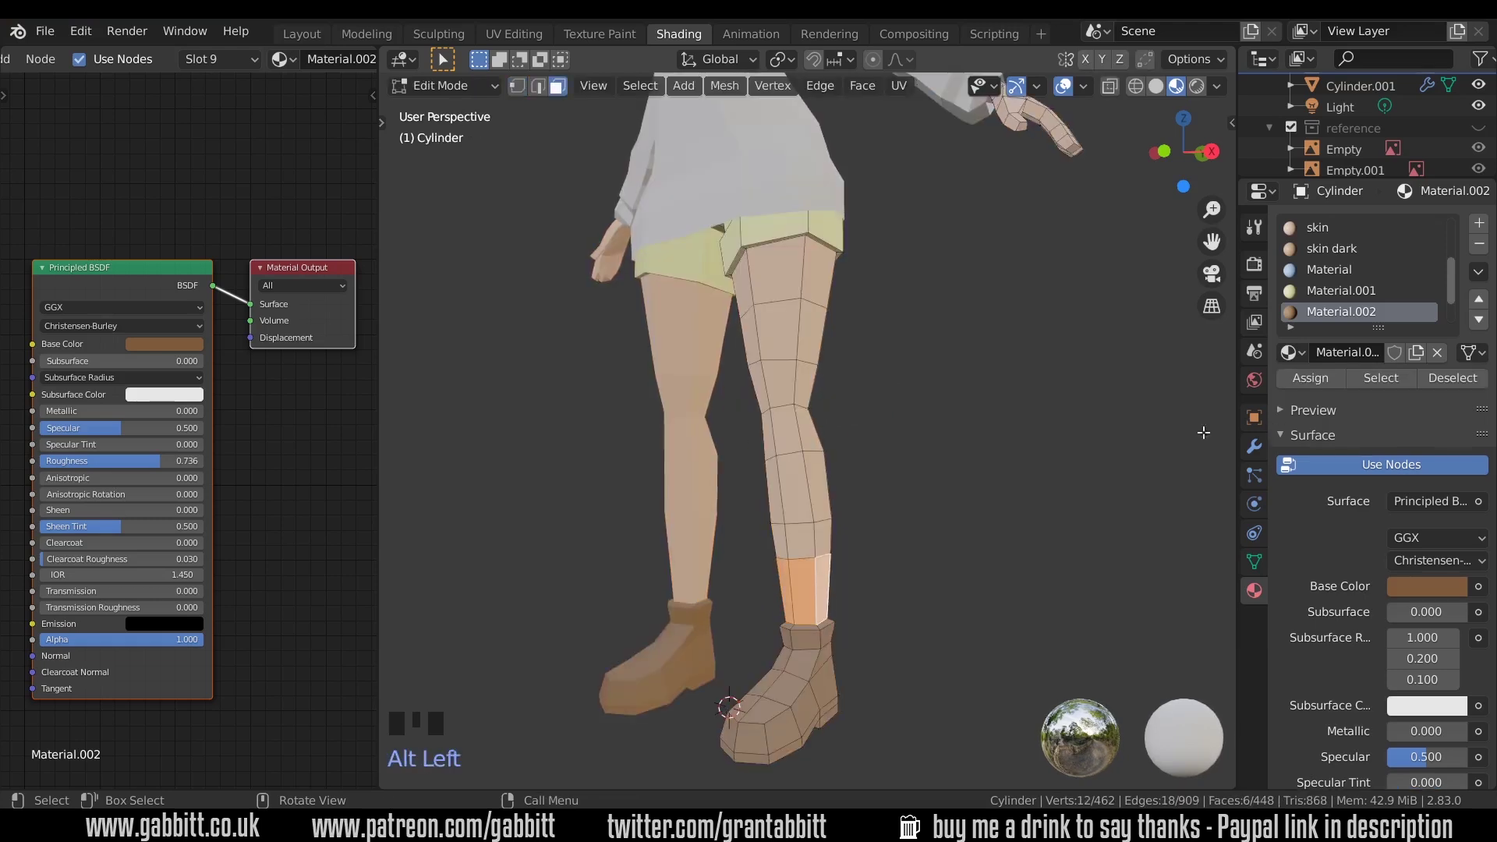
scroll(1354, 279, "up", 4)
left_click(1335, 229)
left_click(1312, 378)
key("Tab")
scroll(882, 532, "down", 7)
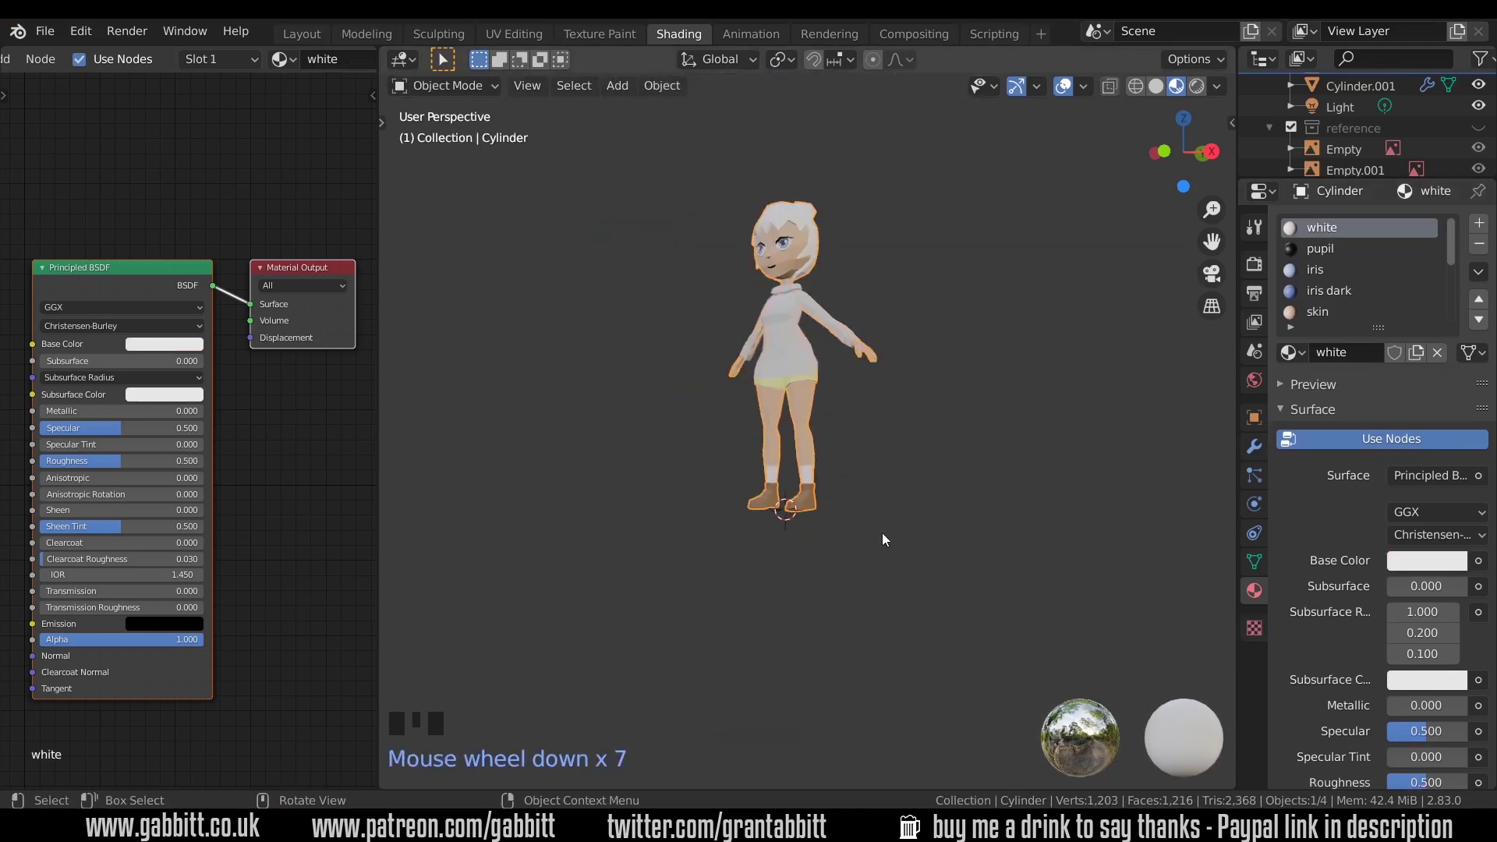
middle_click_drag(882, 532, 979, 515)
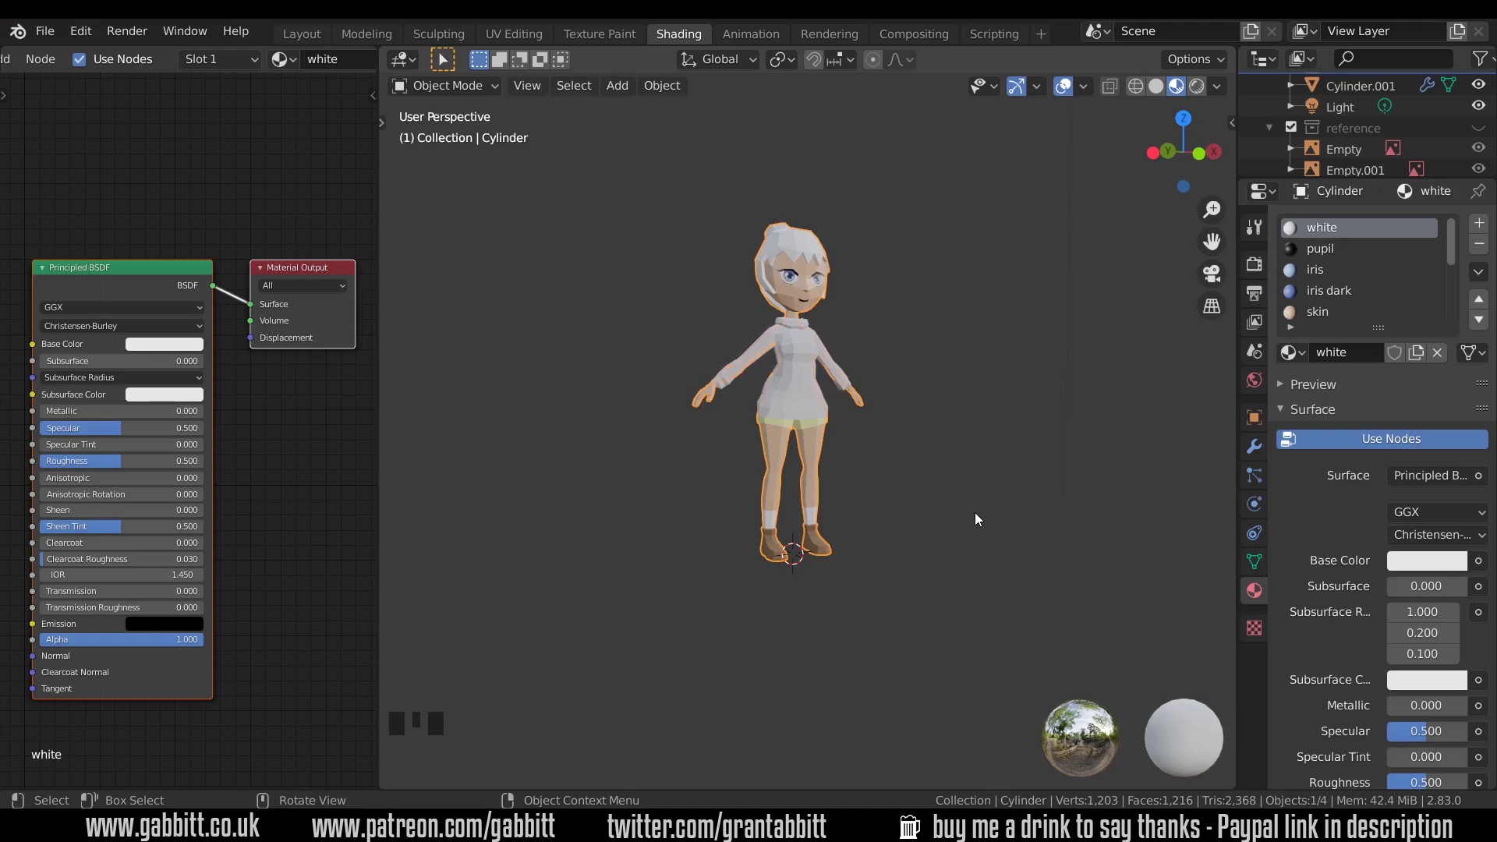
Set the skin material's roughness to 1.000 and its specular to 0.260
left_click(1314, 313)
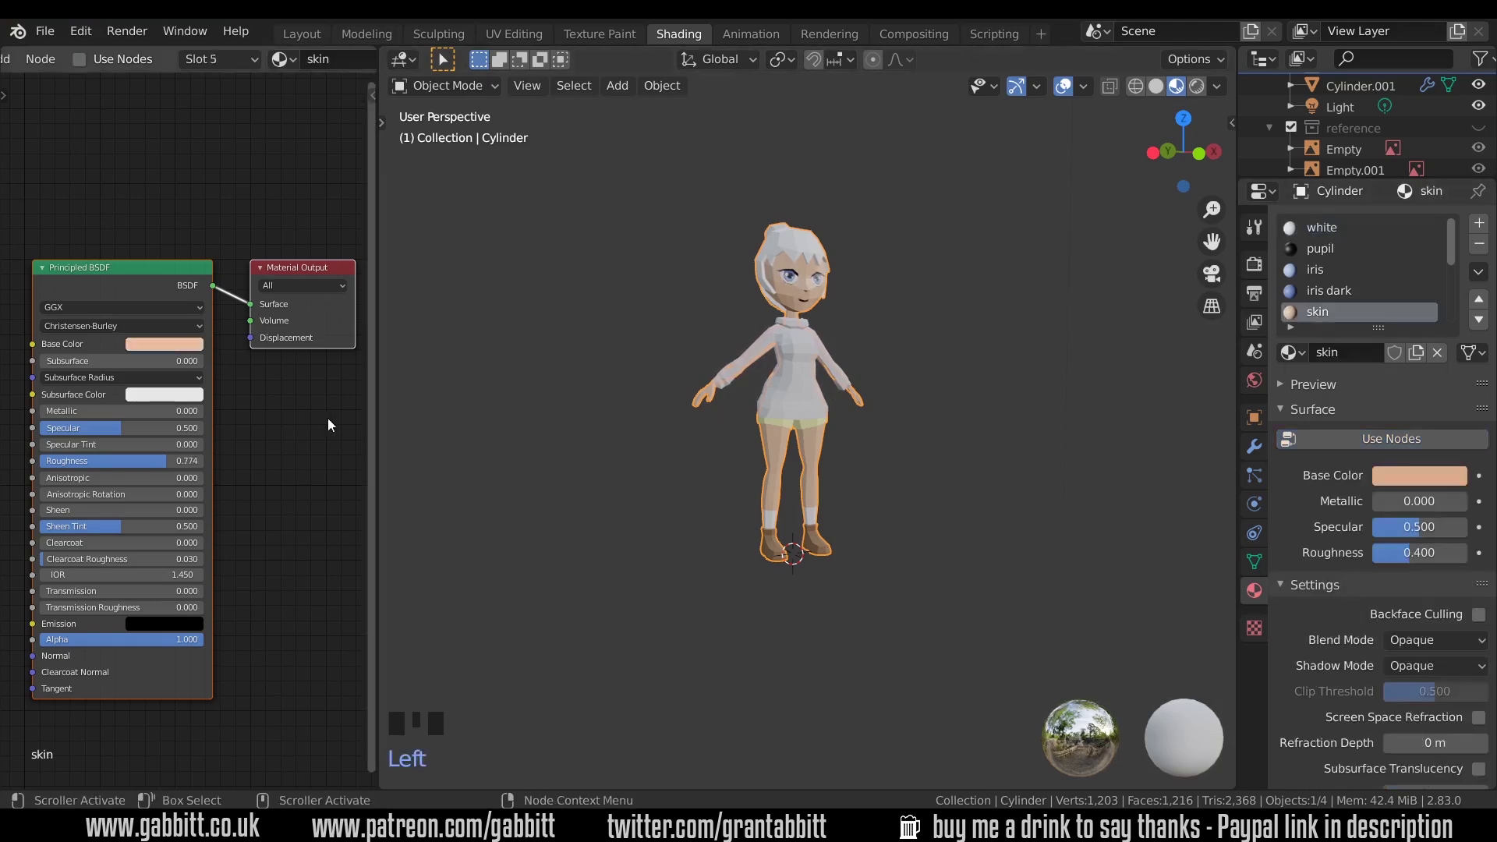
left_click_drag(159, 462, 241, 461)
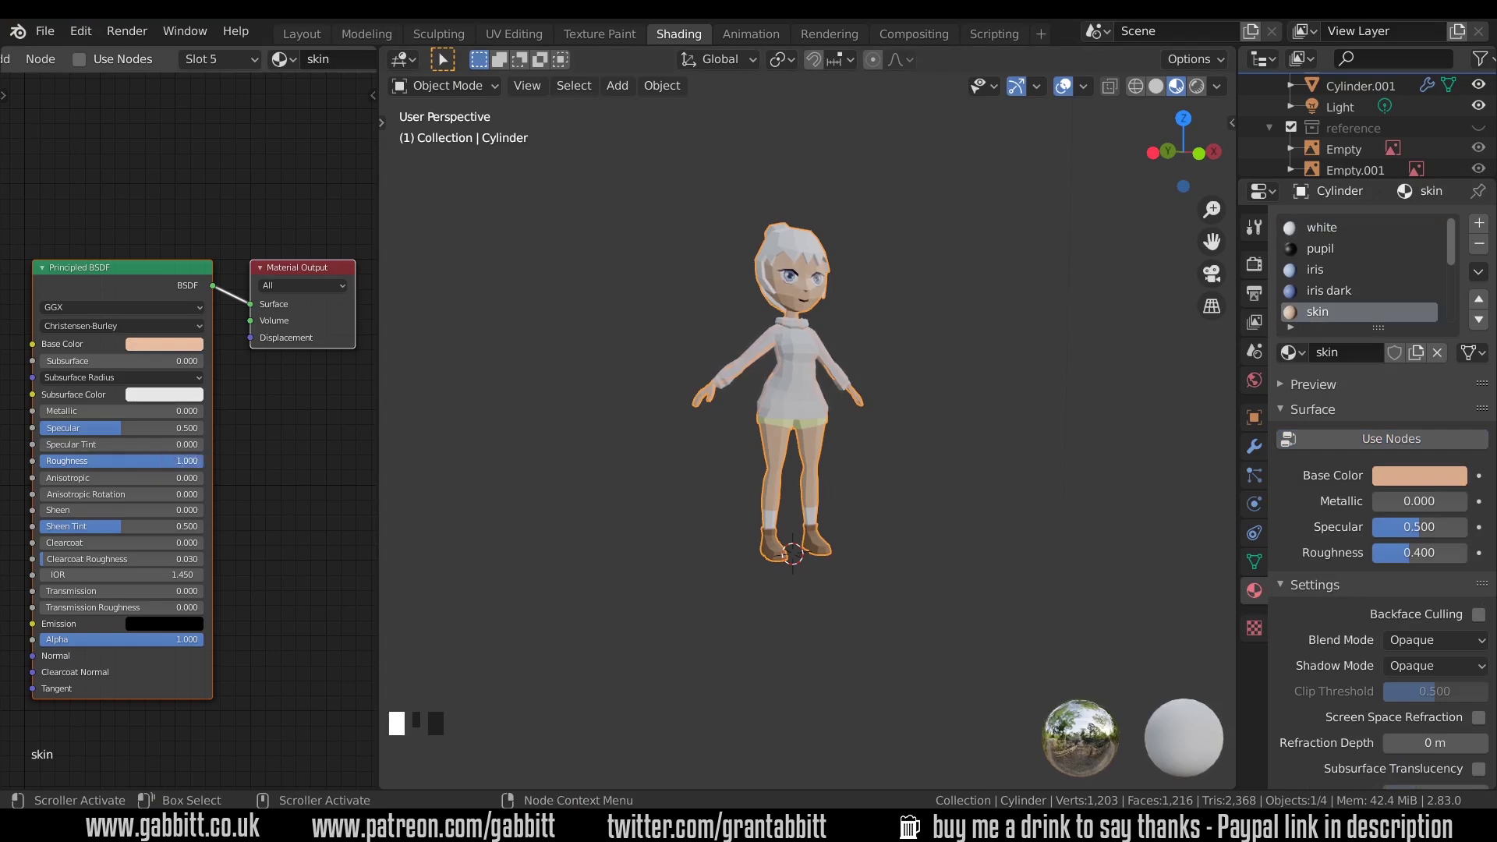
middle_click_drag(768, 365, 713, 351)
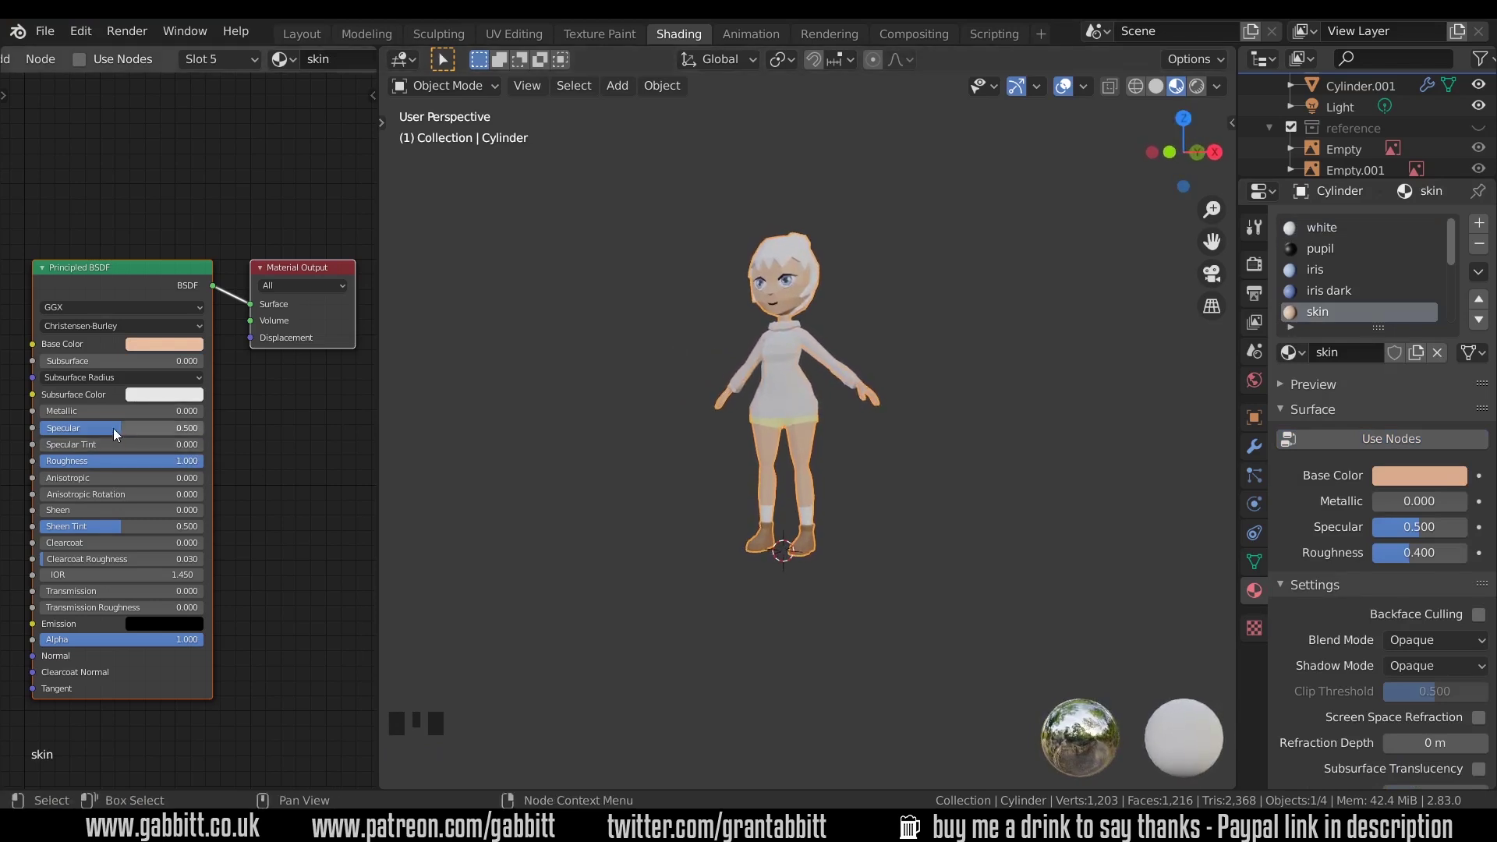
left_click_drag(114, 428, 81, 428)
middle_click_drag(866, 466, 774, 316)
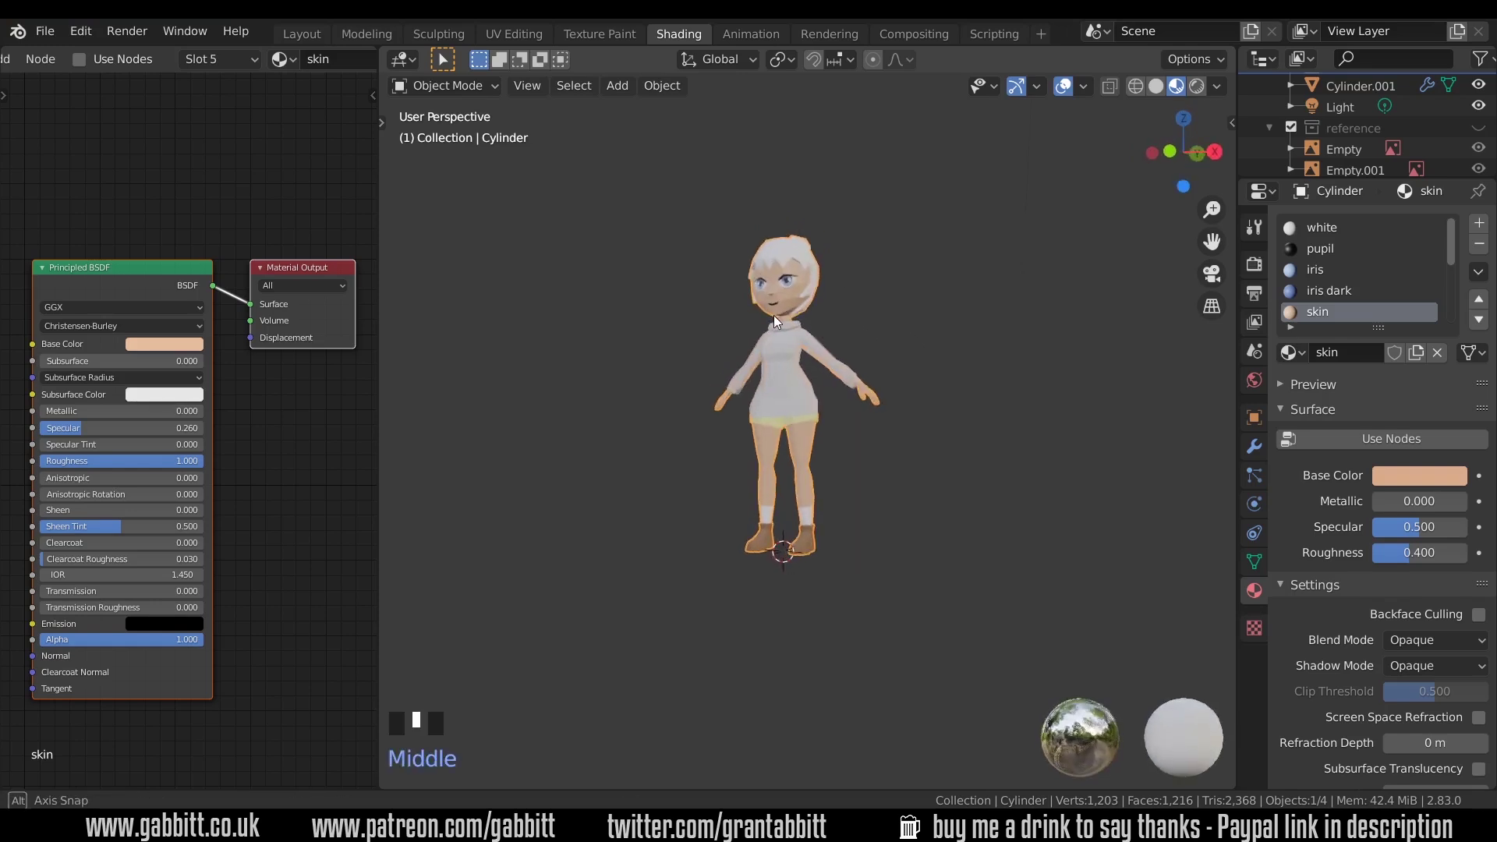
Select the sweater to check its jumper material settings and reselect the character's body
left_click(773, 315)
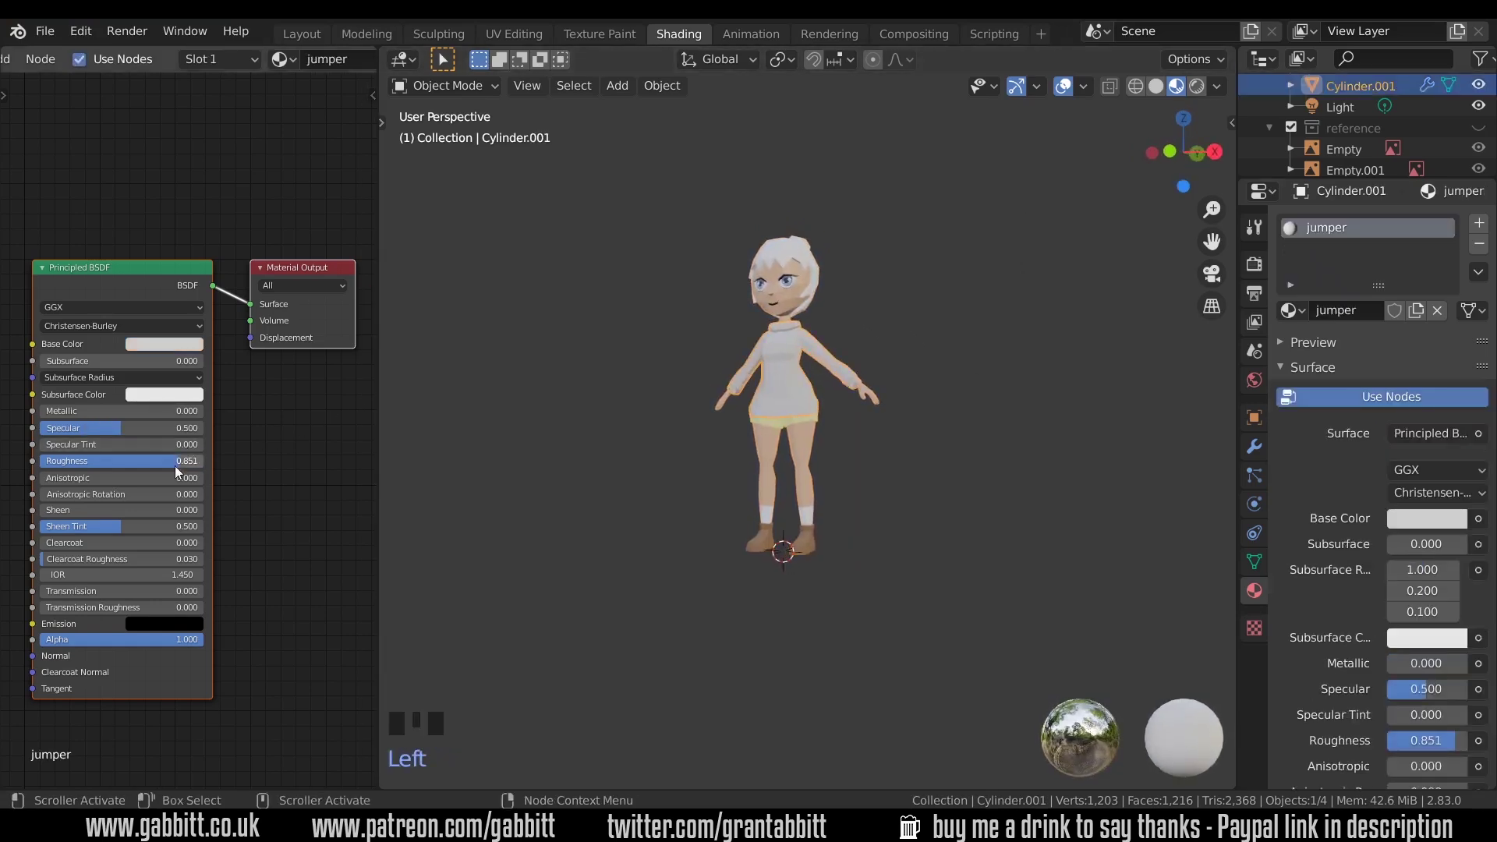
left_click(800, 421)
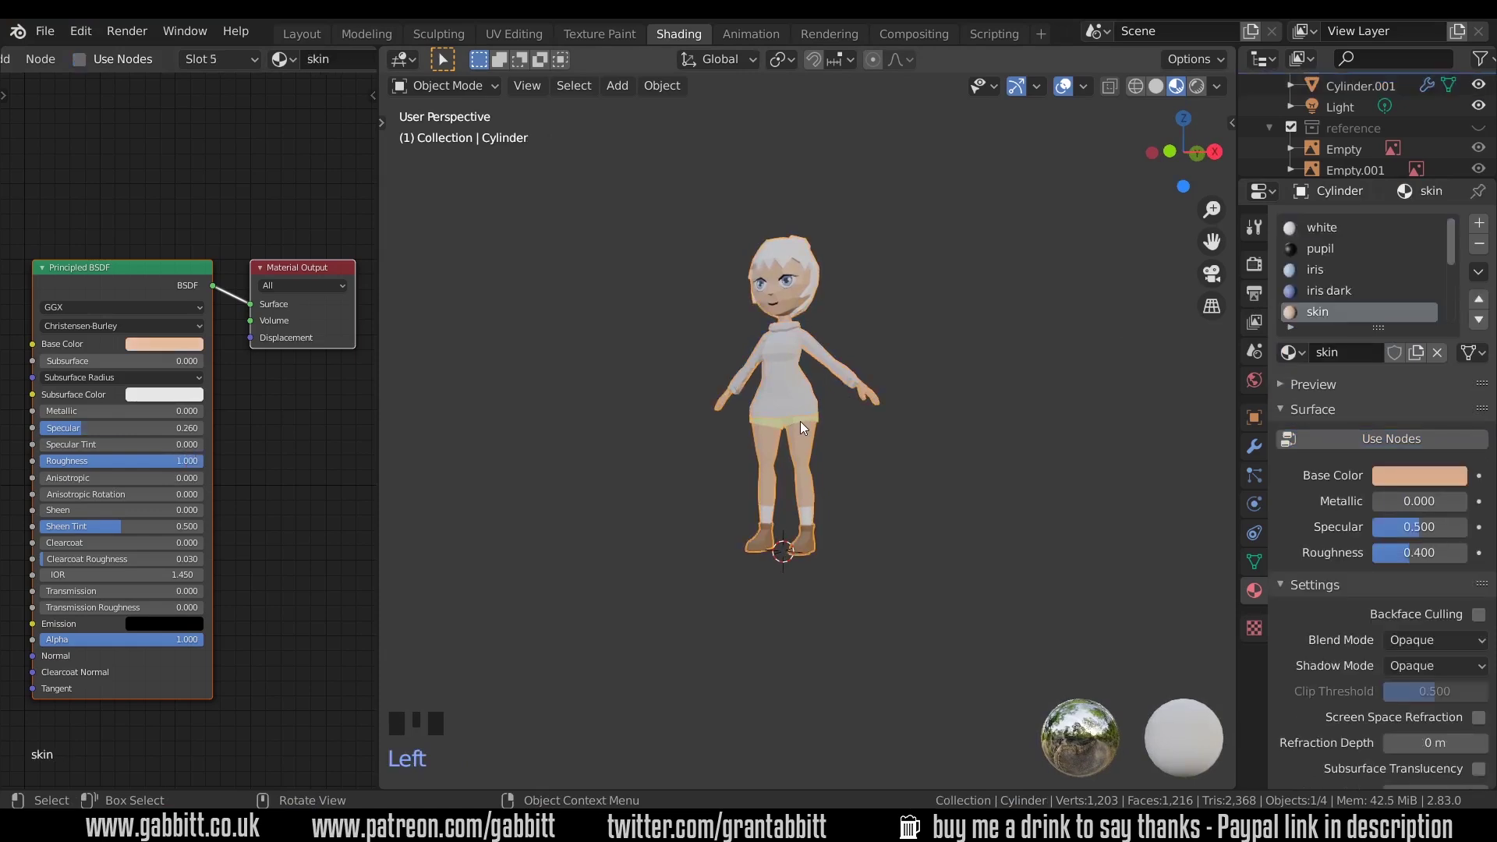